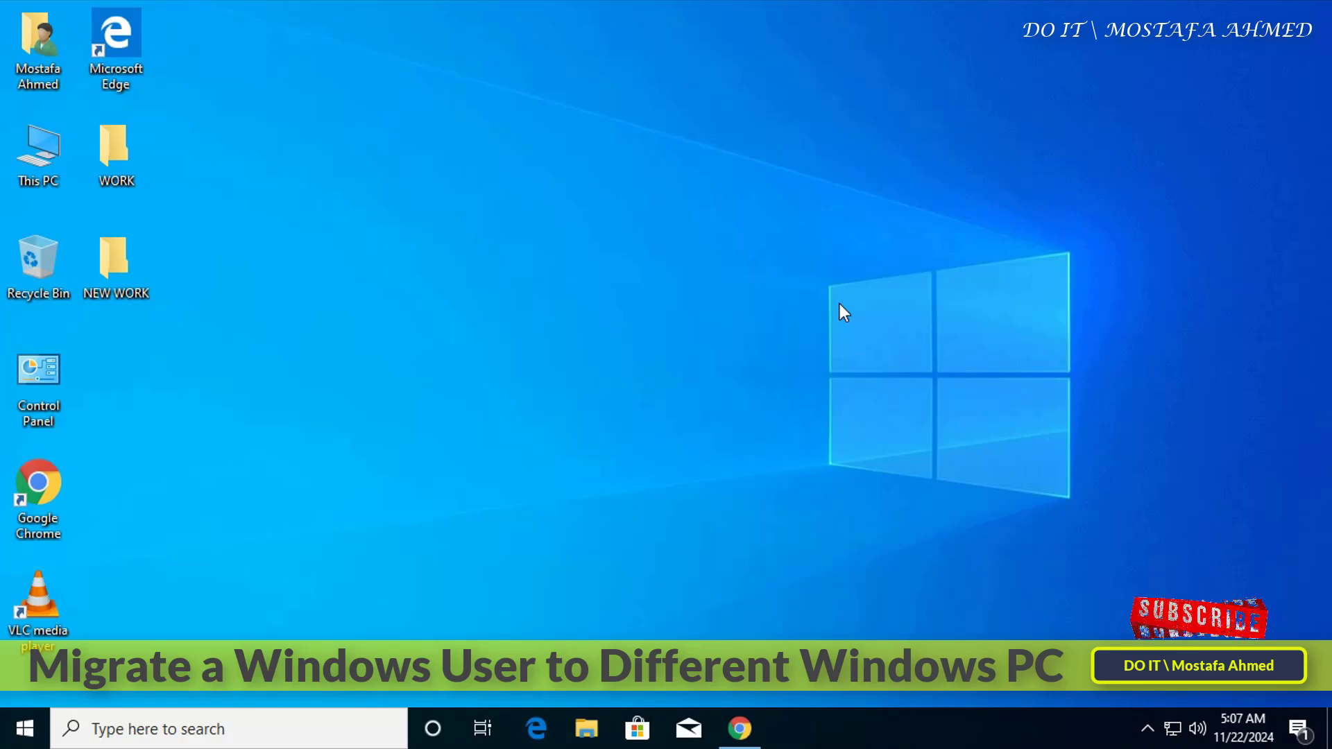
- Review the folders in the user's profile, including the Desktop contents, then close the window
{"action": "double_click", "coordinate": [45, 64]}
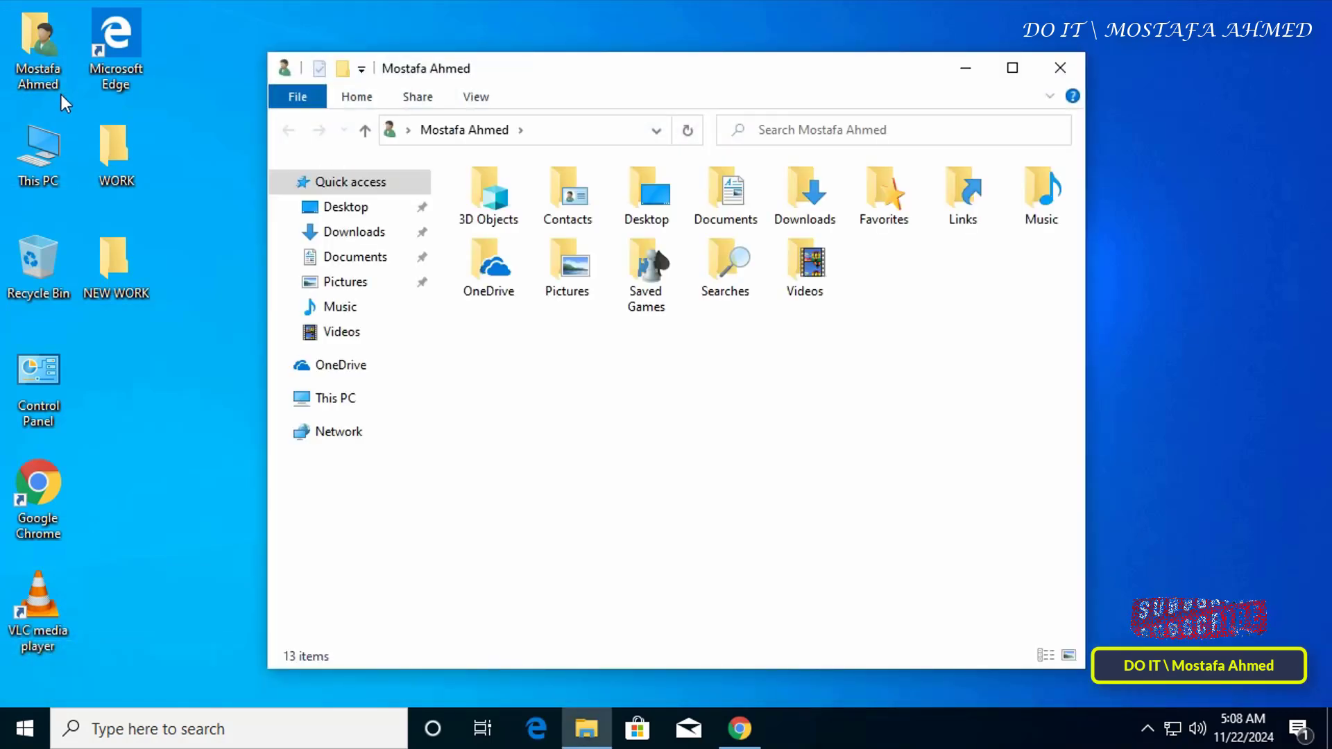
{"action": "left_click_drag", "start_coordinate": [485, 355], "coordinate": [1064, 155]}
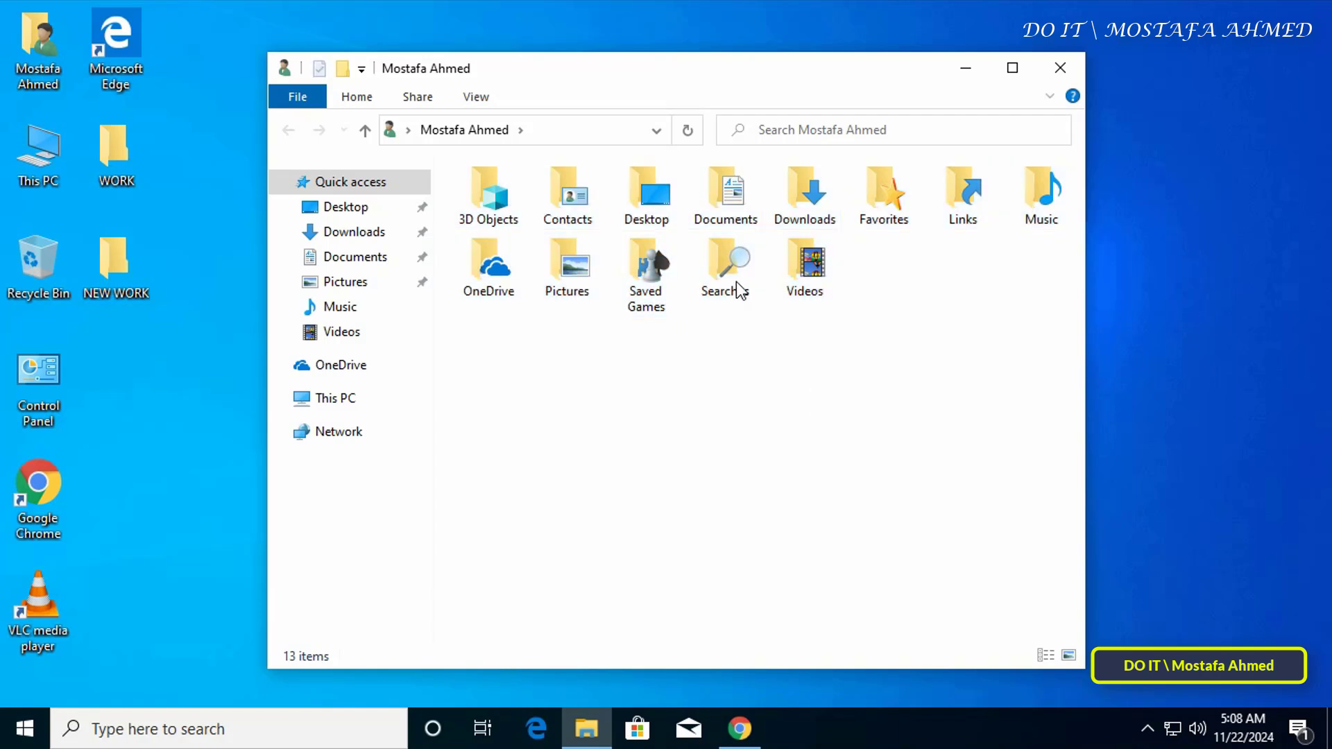
{"action": "double_click", "coordinate": [647, 198]}
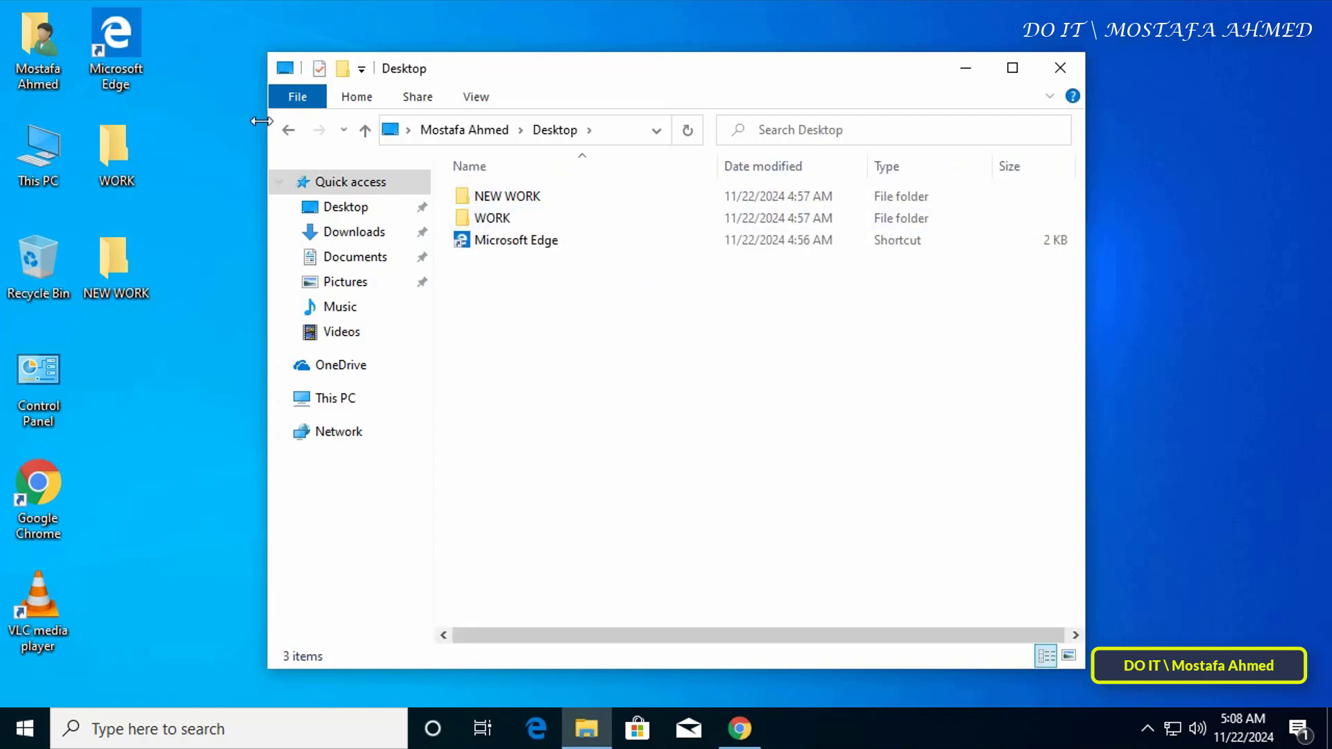
{"action": "left_click", "coordinate": [287, 131]}
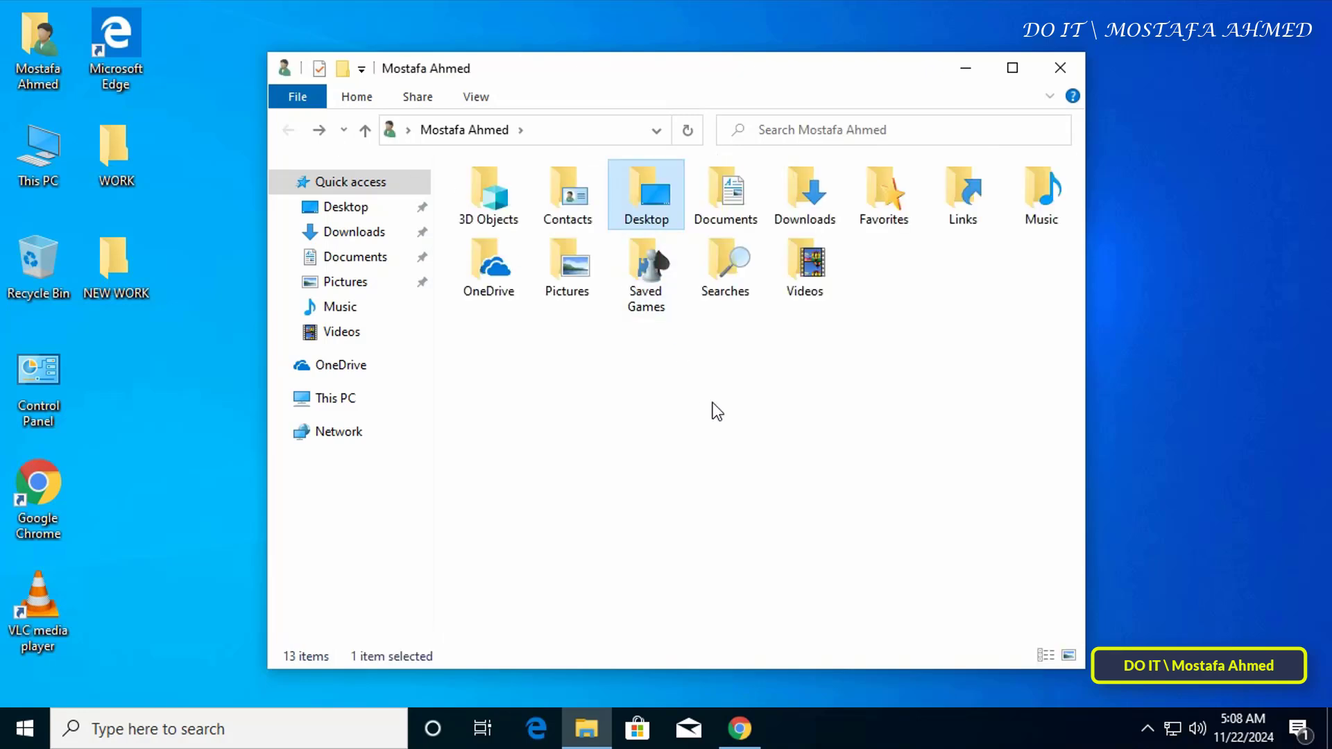
{"action": "left_click", "coordinate": [1063, 63]}
- Search Google for 'forensit' and download Transwiz 1.19 for Windows 10, 11 and 7
{"action": "left_click", "coordinate": [753, 720]}
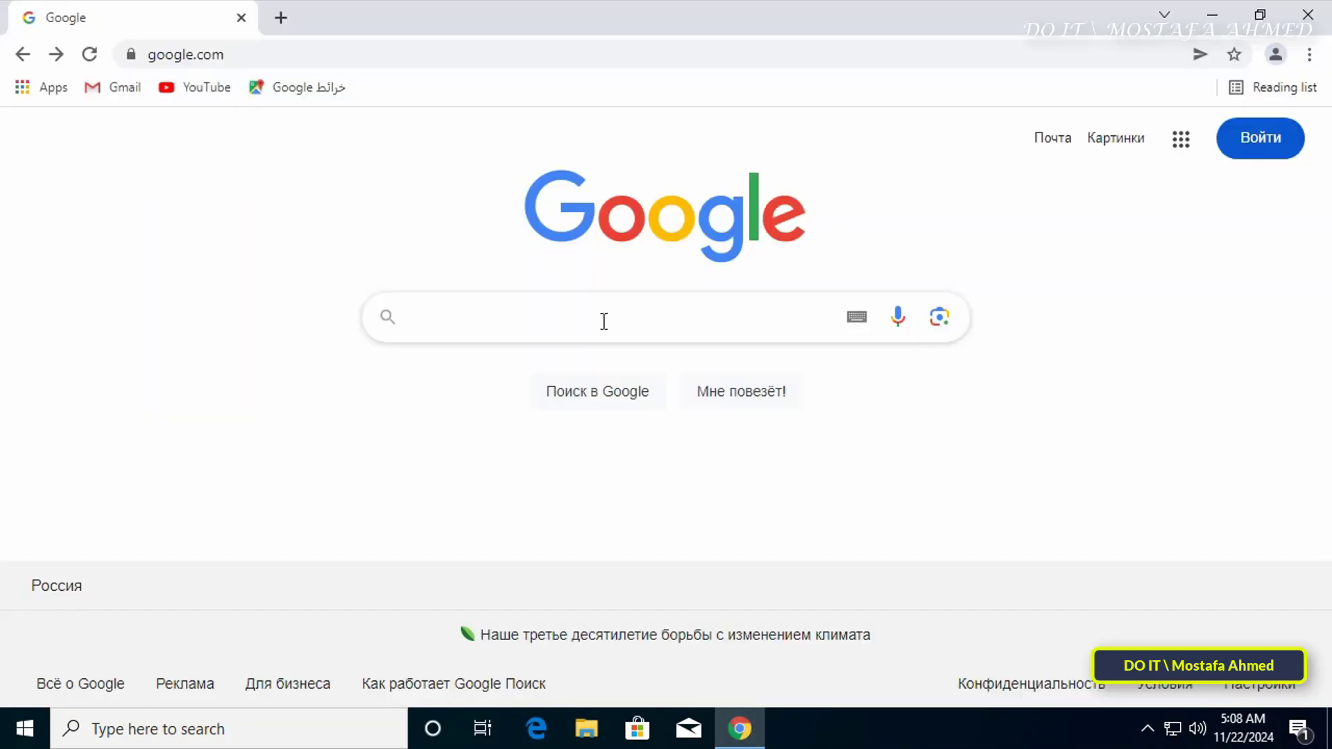
{"action": "left_click", "coordinate": [603, 321]}
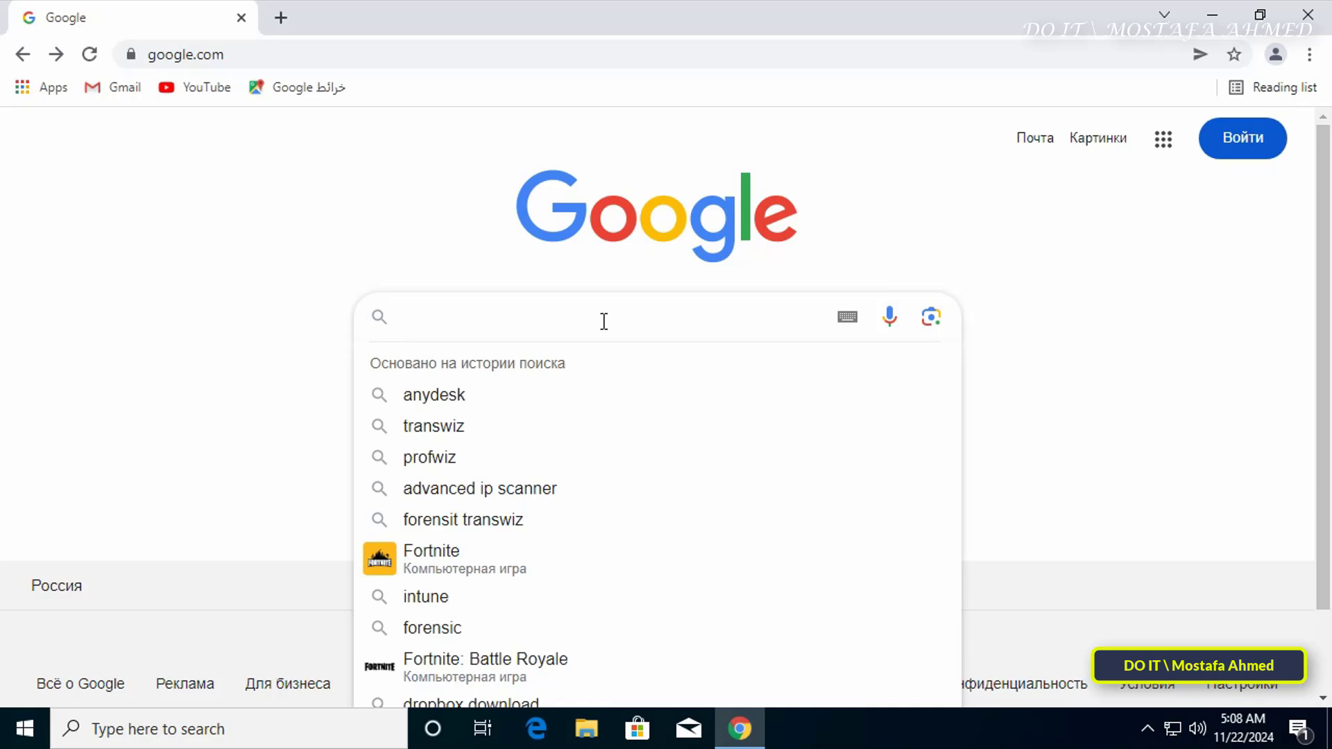
{"action": "type", "text": "forensit"}
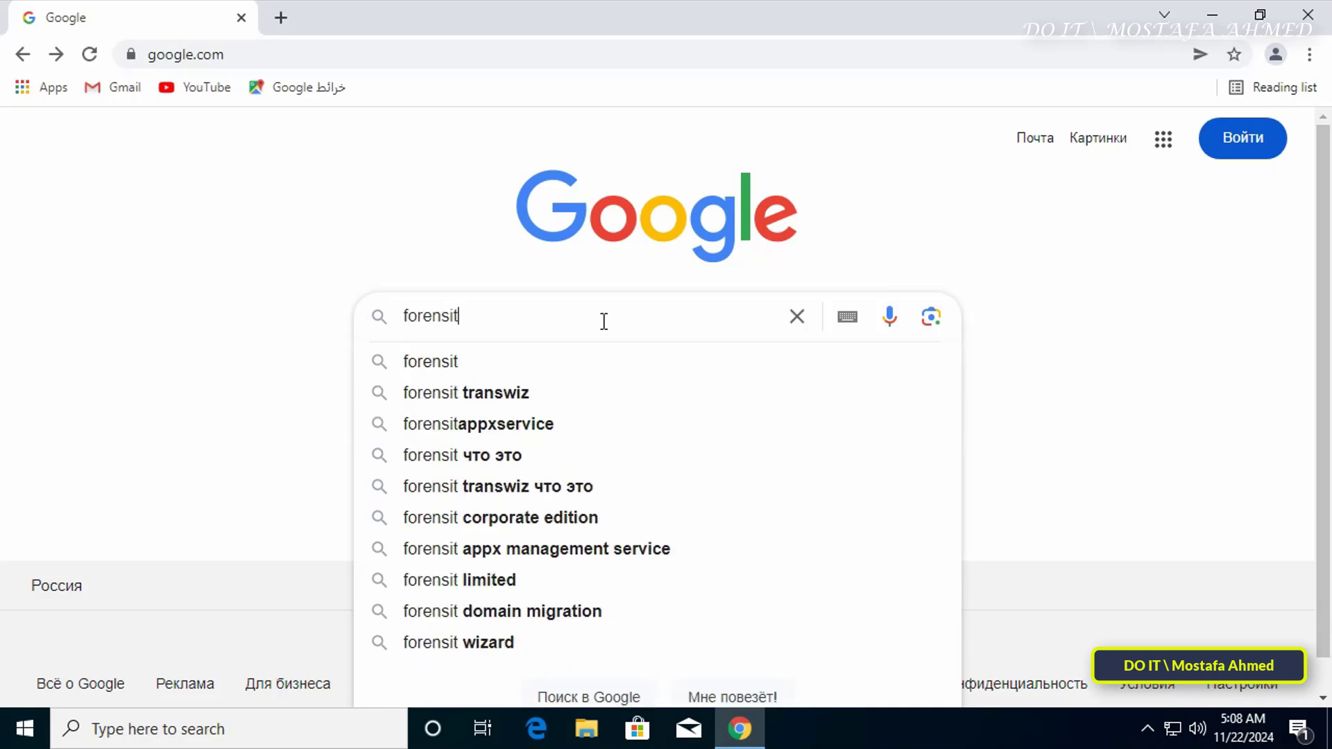
{"action": "key", "text": "Return"}
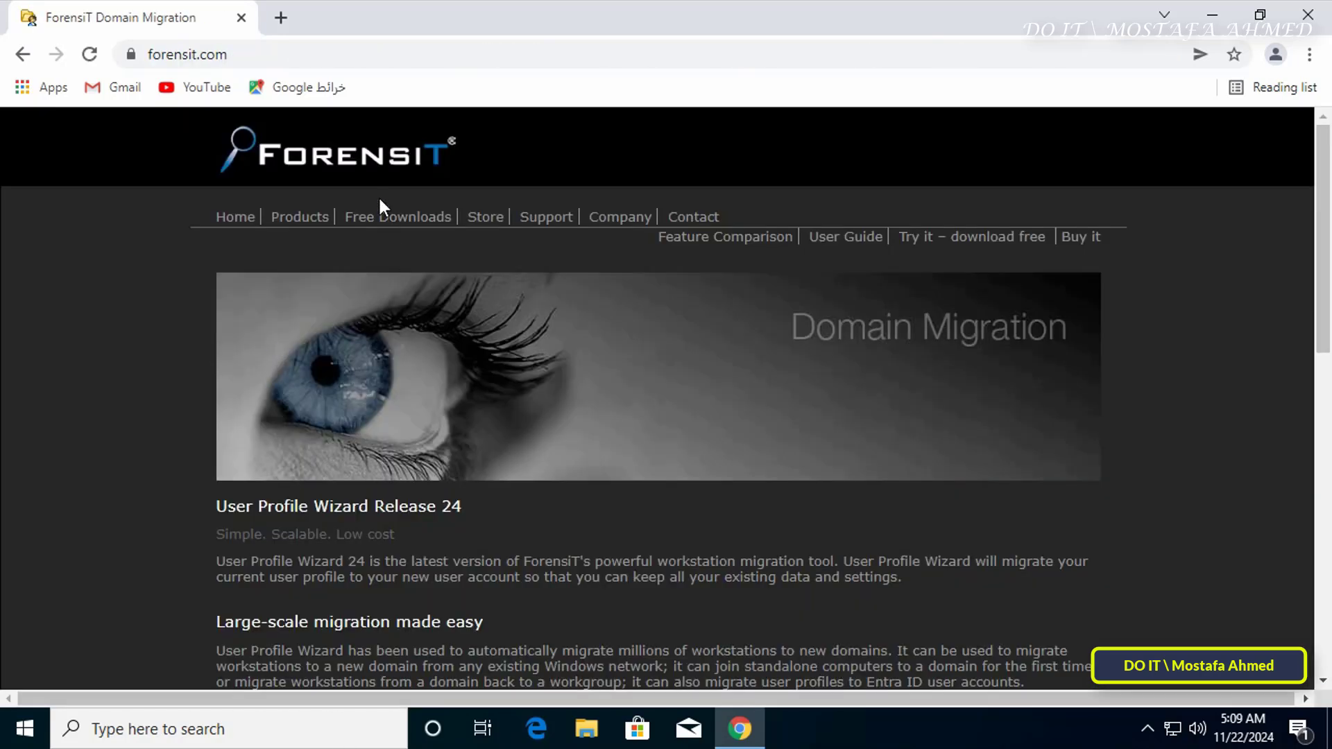
{"action": "left_click", "coordinate": [390, 221]}
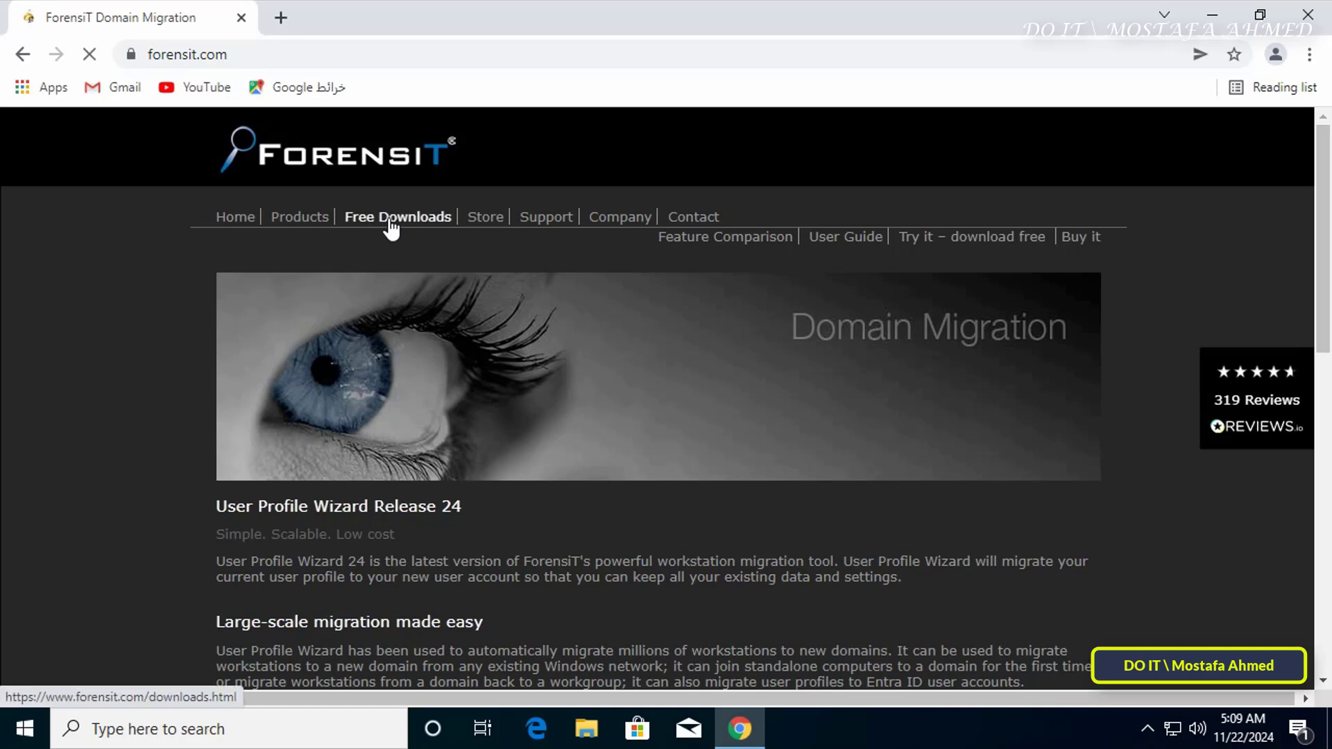
{"action": "scroll", "coordinate": [694, 388], "scroll_direction": "down", "scroll_amount": 2}
{"action": "scroll", "coordinate": [821, 458], "scroll_direction": "down", "scroll_amount": 5}
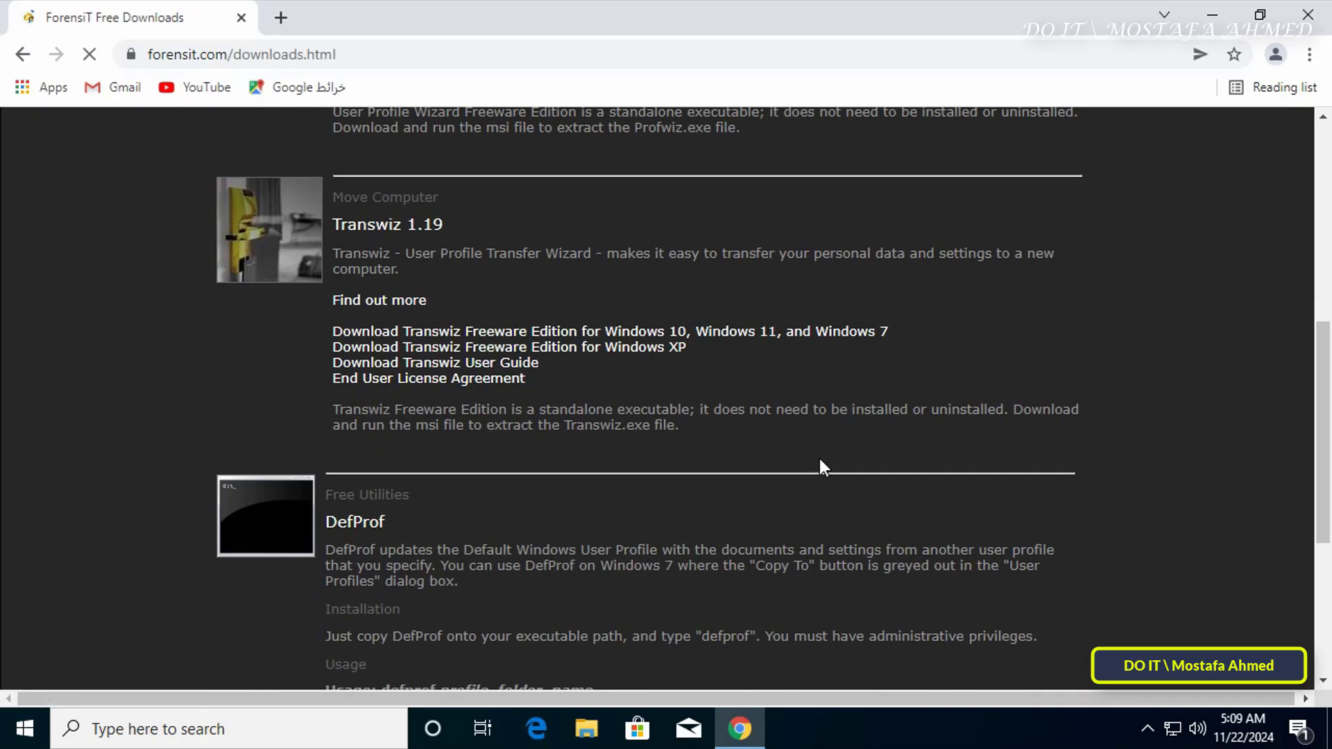
{"action": "triple_click", "coordinate": [340, 219]}
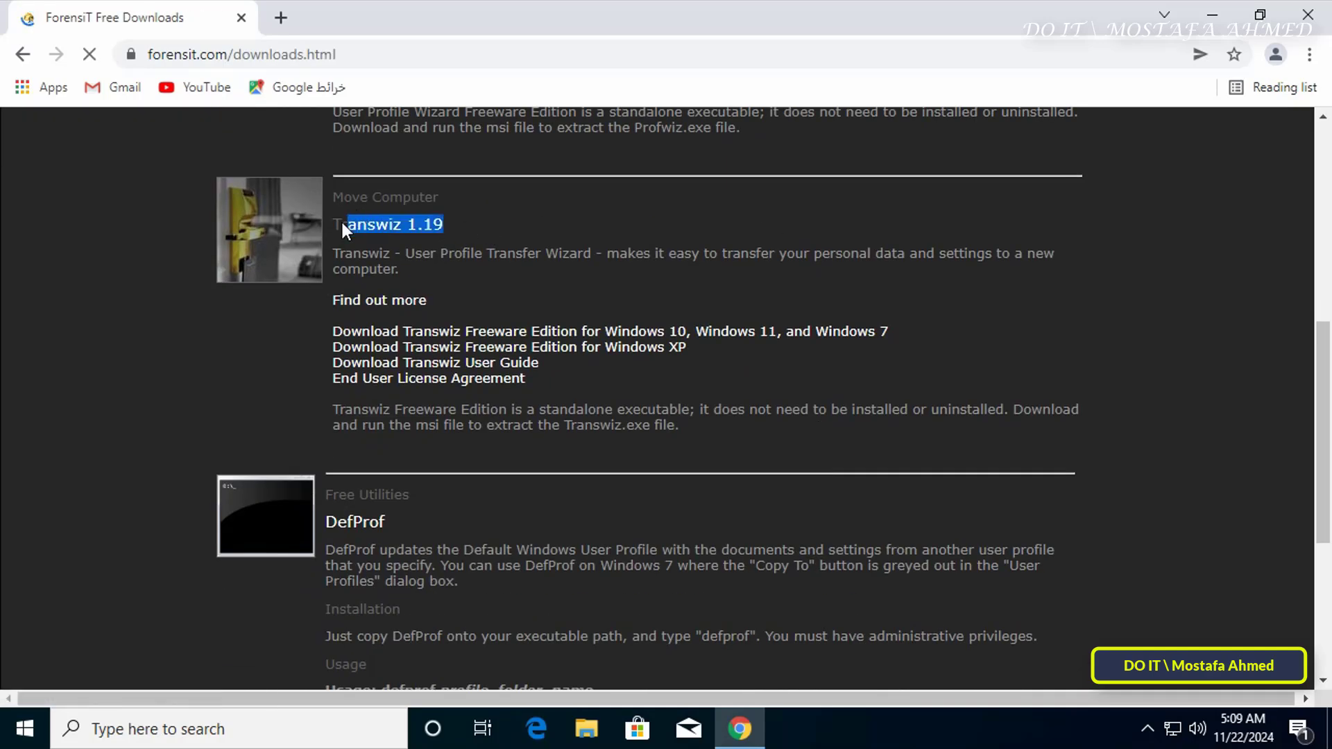
{"action": "left_click", "coordinate": [810, 344]}
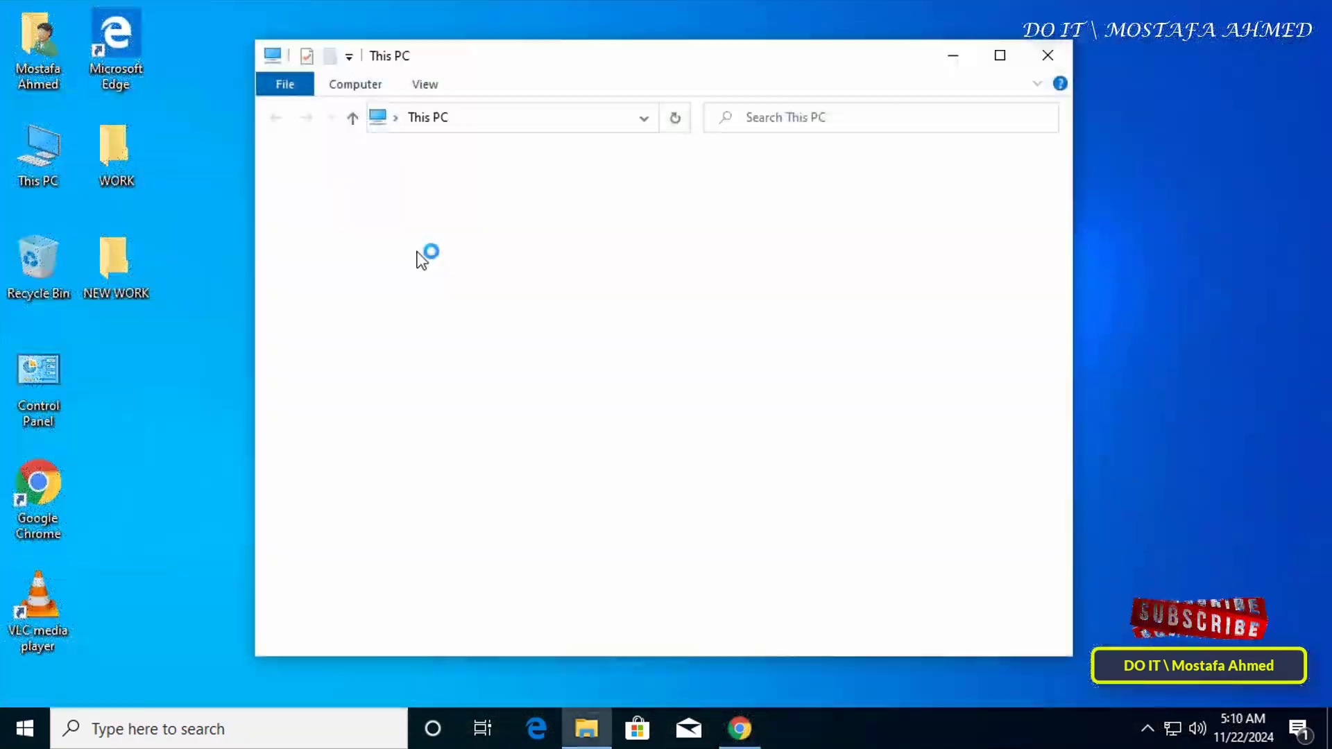
- Run the downloaded Transwiz installer from Downloads and approve the UAC prompt
{"action": "double_click", "coordinate": [780, 266]}
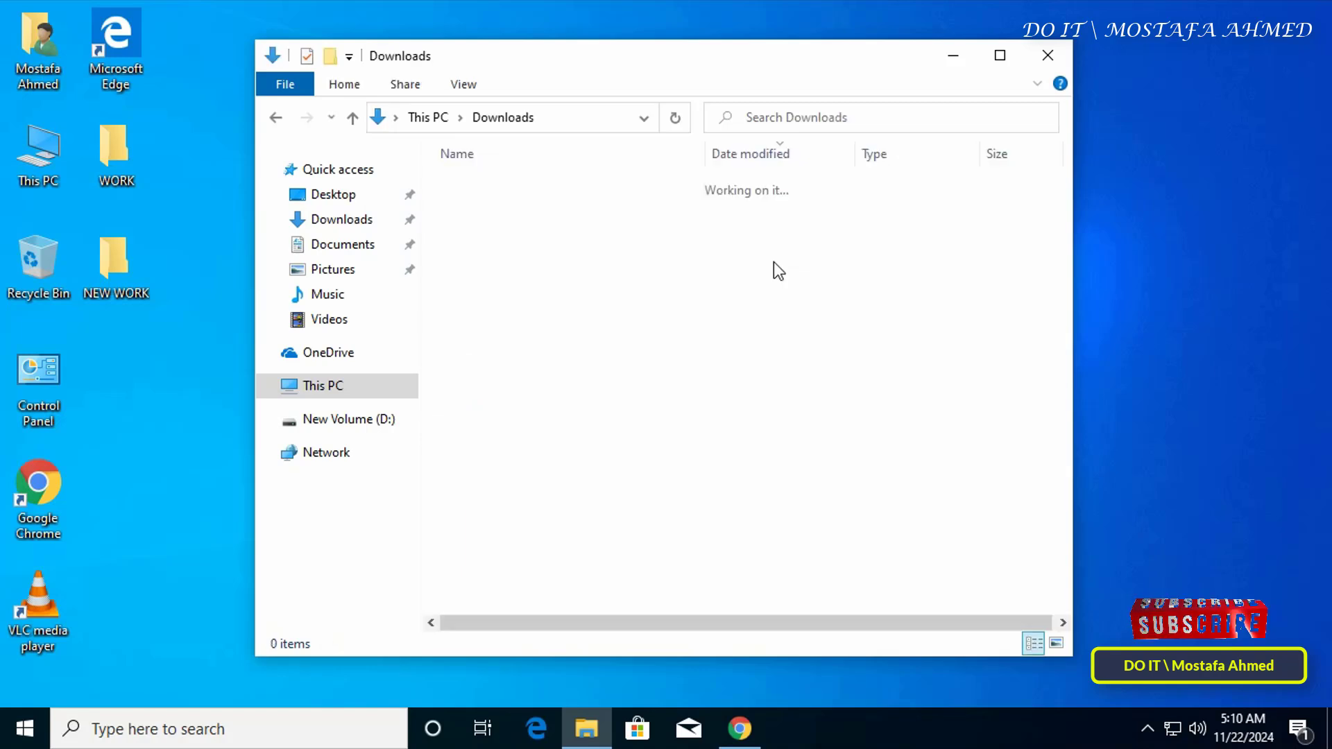
{"action": "left_click", "coordinate": [463, 215]}
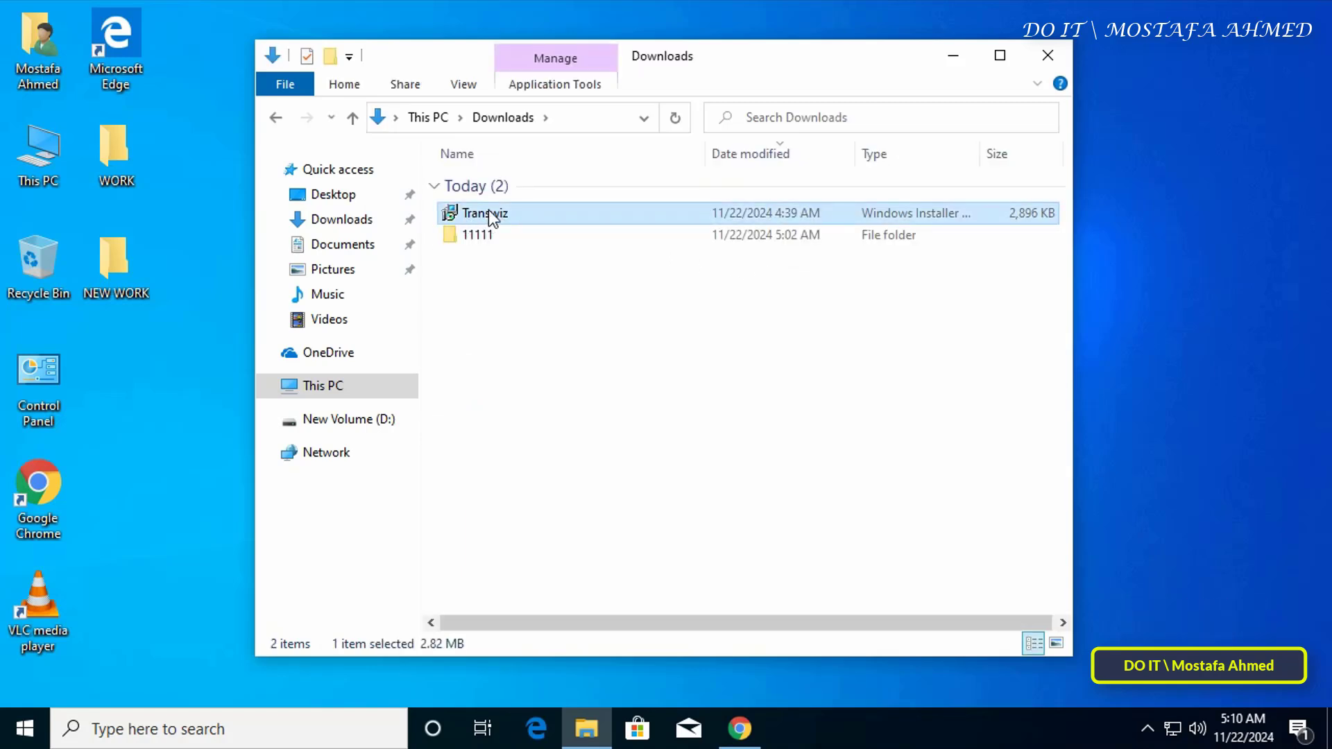
{"action": "double_click", "coordinate": [547, 218]}
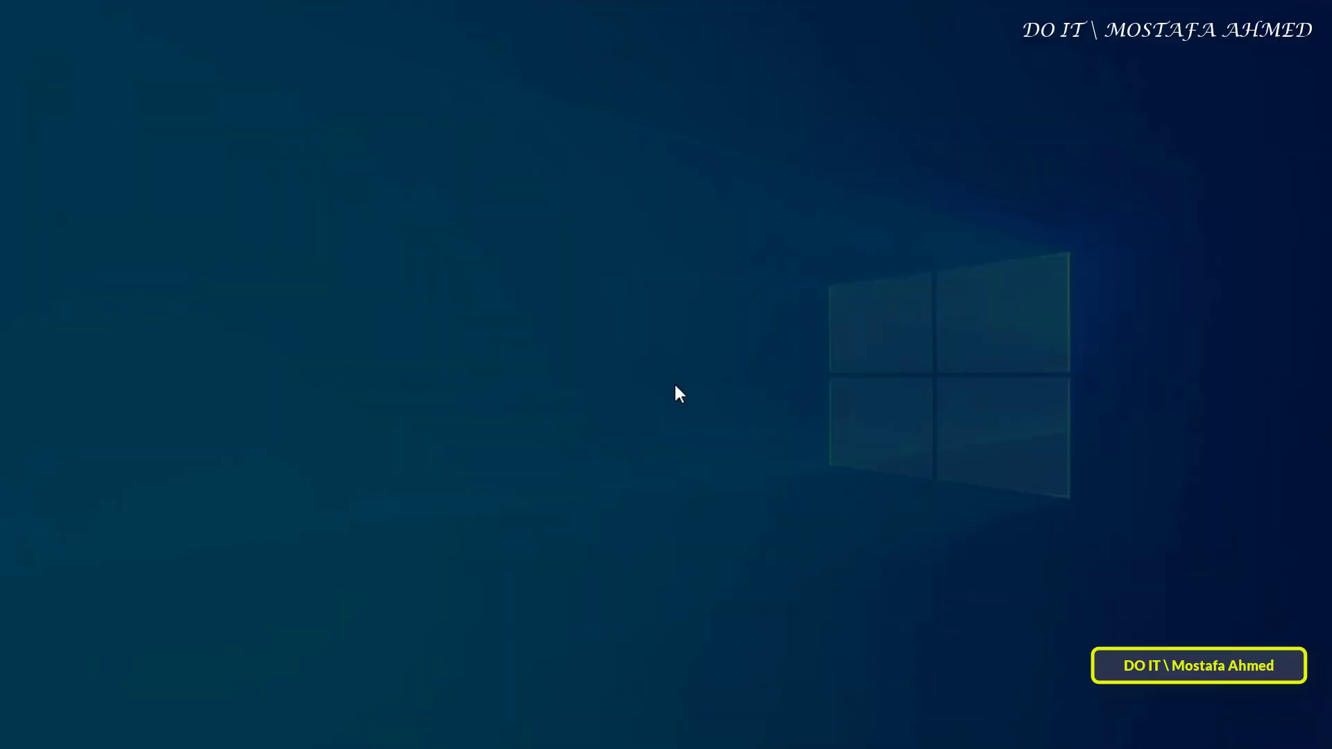
{"action": "left_click", "coordinate": [542, 506]}
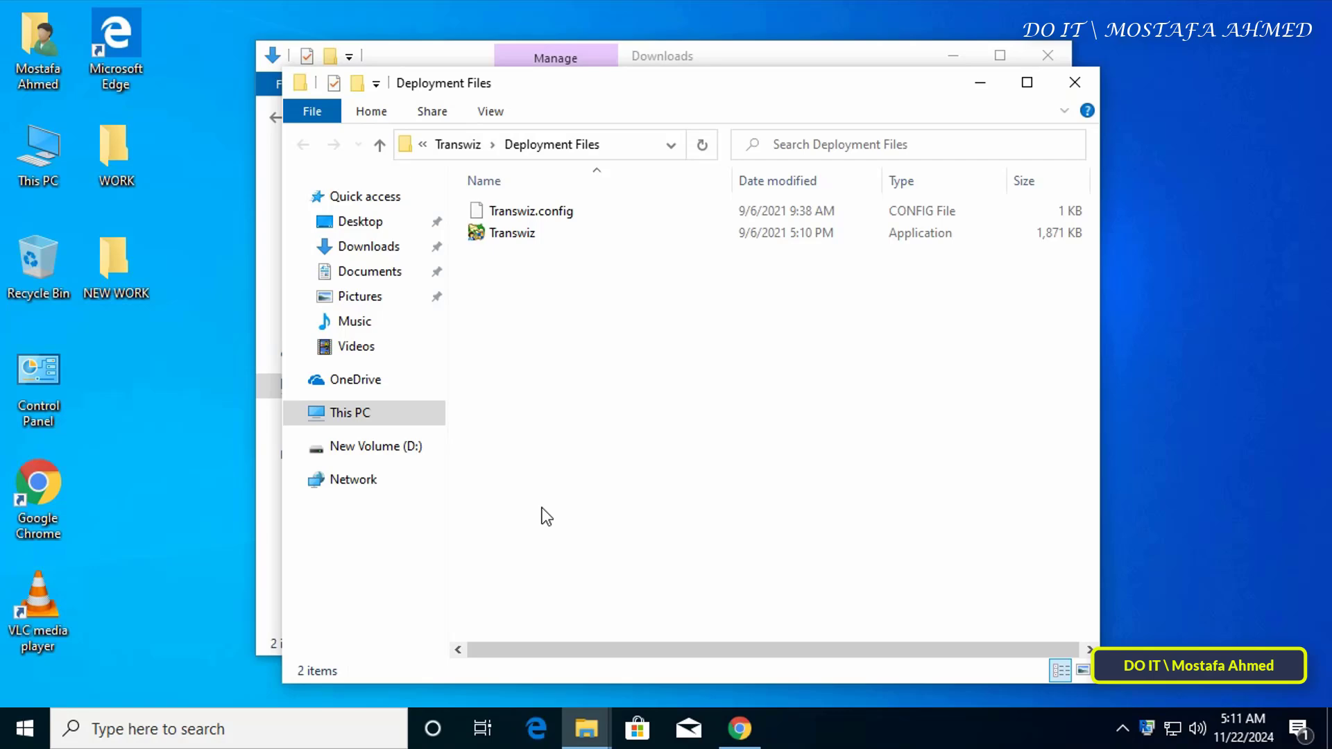
- Launch Transwiz.exe from the Deployment Files folder
{"action": "left_click", "coordinate": [1047, 54]}
{"action": "left_click_drag", "start_coordinate": [844, 91], "coordinate": [847, 67]}
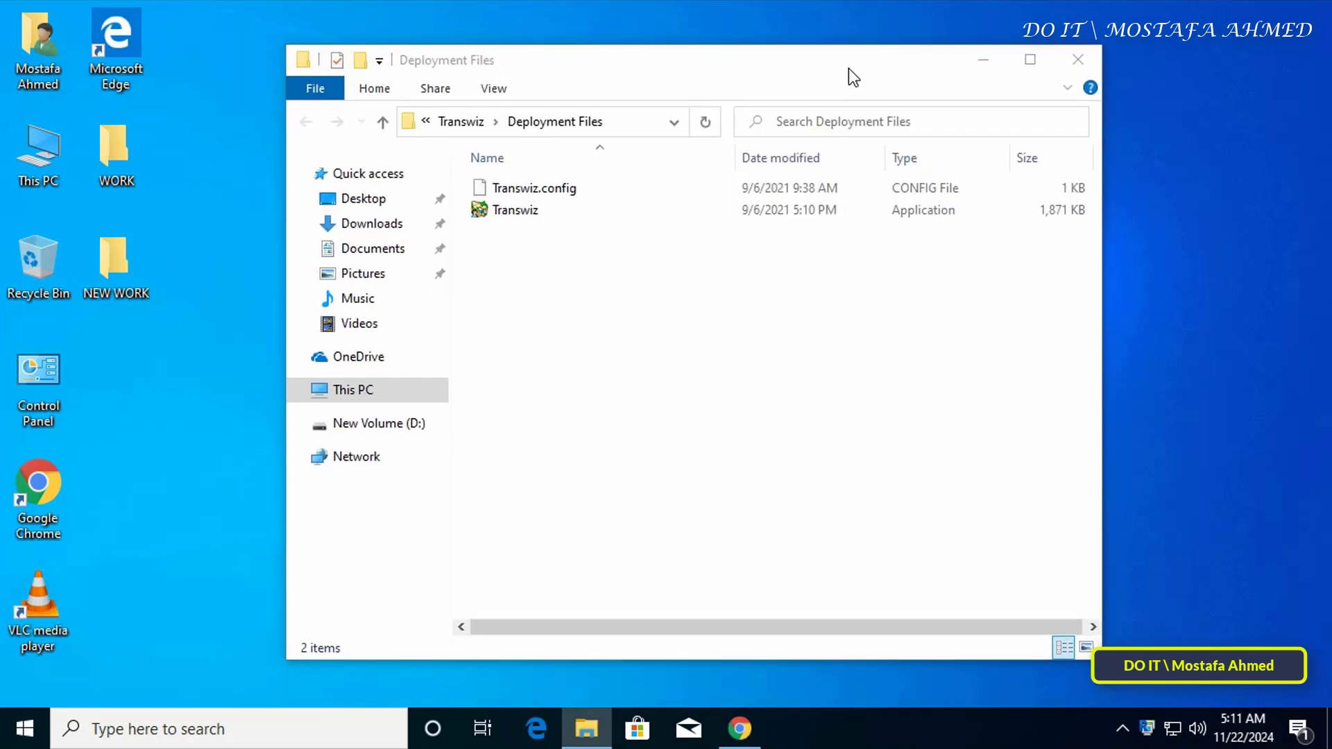
{"action": "left_click", "coordinate": [511, 210]}
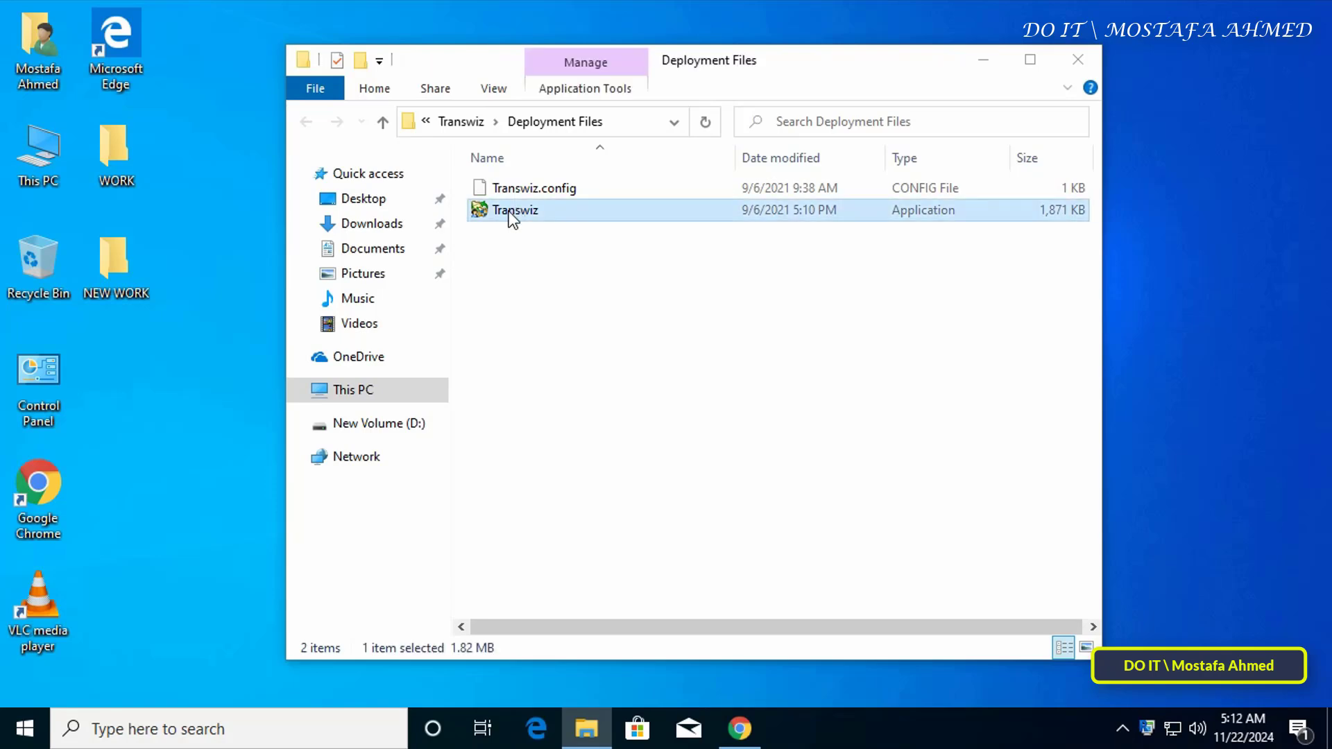
{"action": "double_click", "coordinate": [509, 211]}
- Allow Transwiz admin rights and choose to transfer data to another computer
{"action": "left_click", "coordinate": [601, 502]}
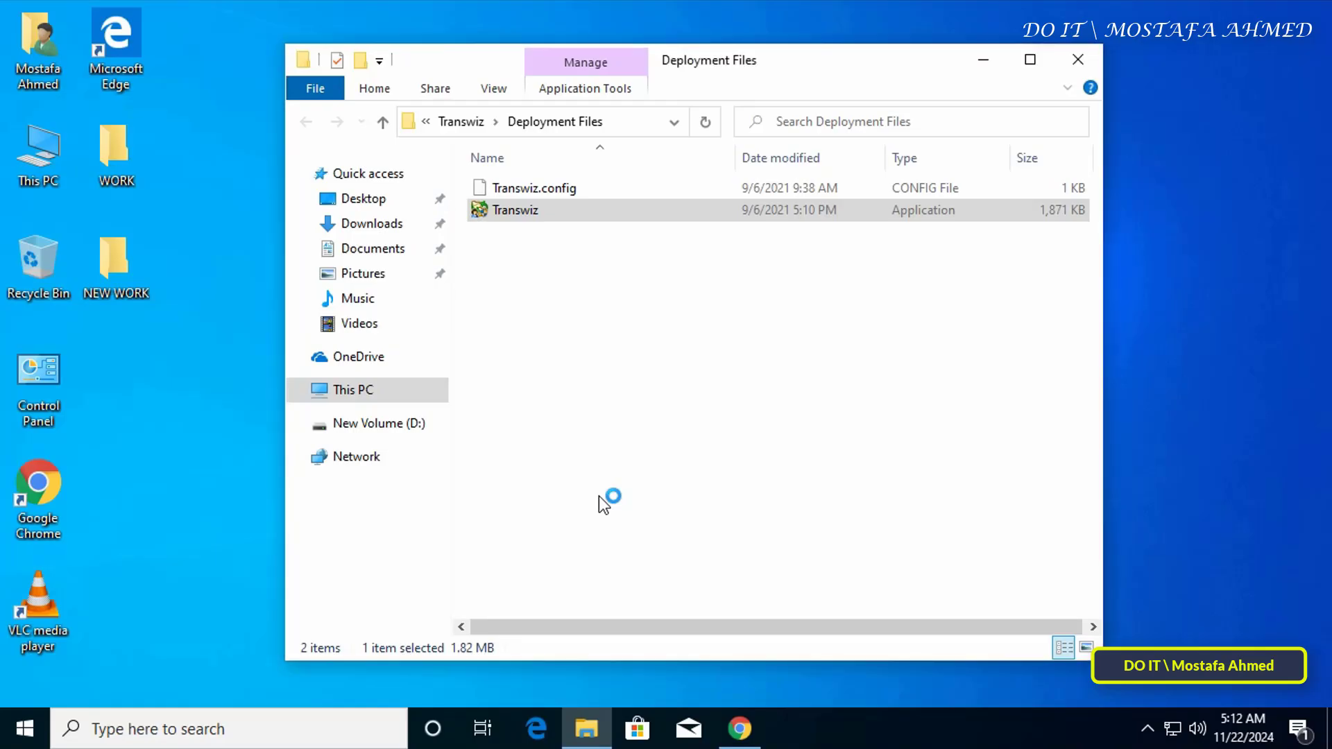
{"action": "left_click_drag", "start_coordinate": [435, 105], "coordinate": [790, 108]}
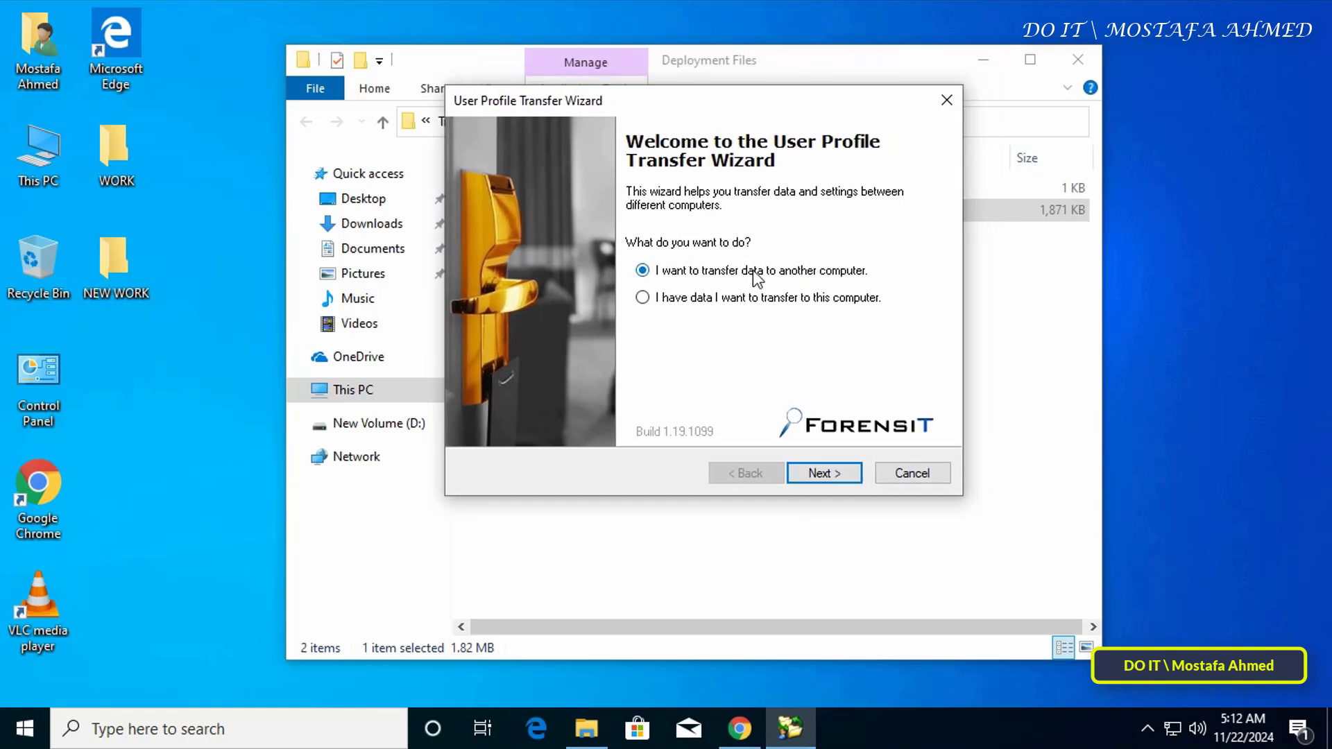
{"action": "left_click", "coordinate": [829, 472]}
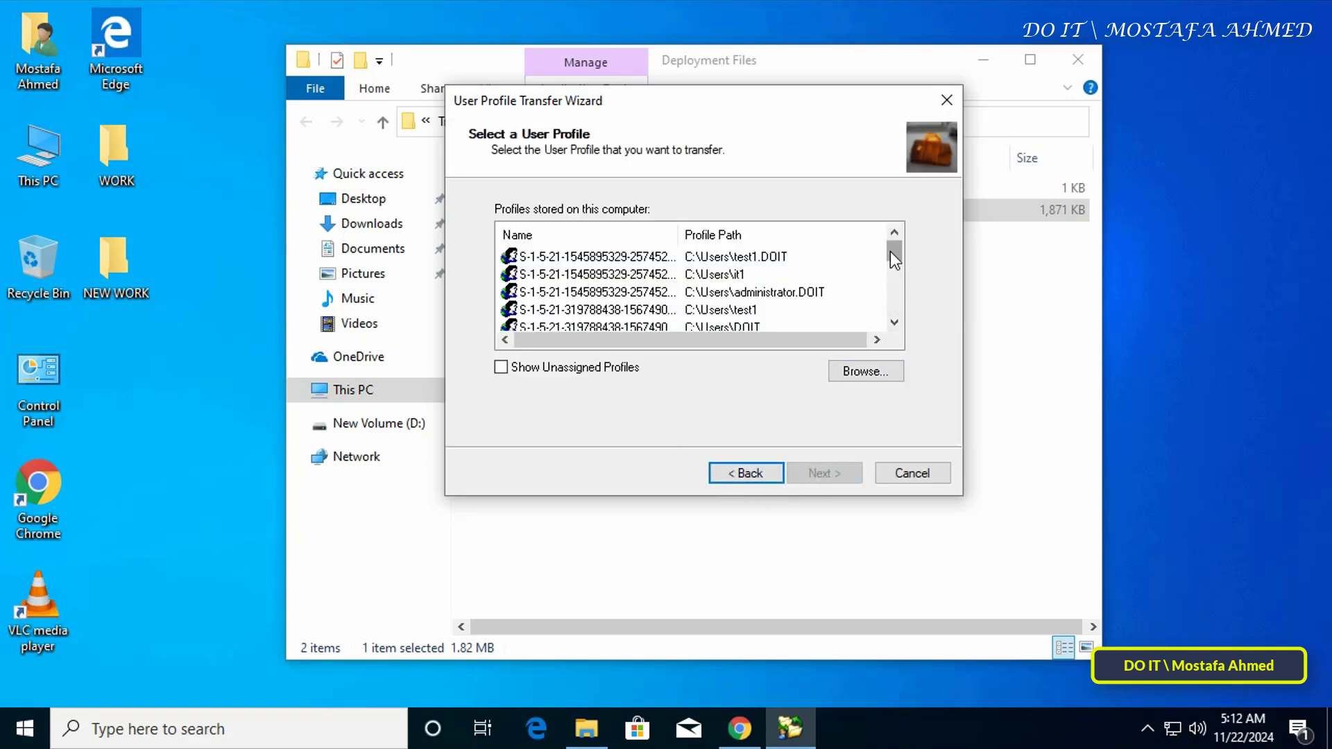
{"action": "mouse_move", "coordinate": [890, 251]}
{"action": "left_mouse_down"}
{"action": "mouse_move", "coordinate": [904, 314]}
{"action": "mouse_move", "coordinate": [902, 234]}
{"action": "left_mouse_up"}
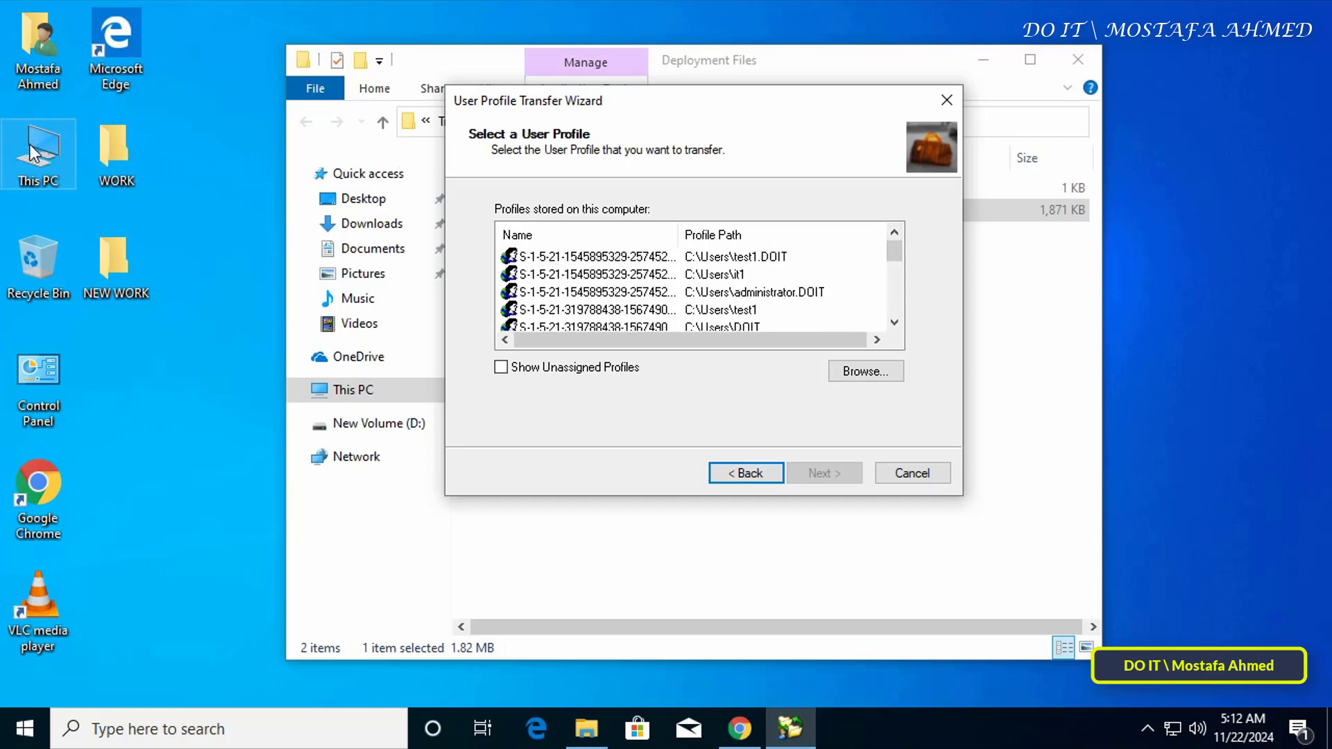
- Select the DOIT3 user profile for transfer and continue to the transfer-file step
{"action": "left_click", "coordinate": [25, 728]}
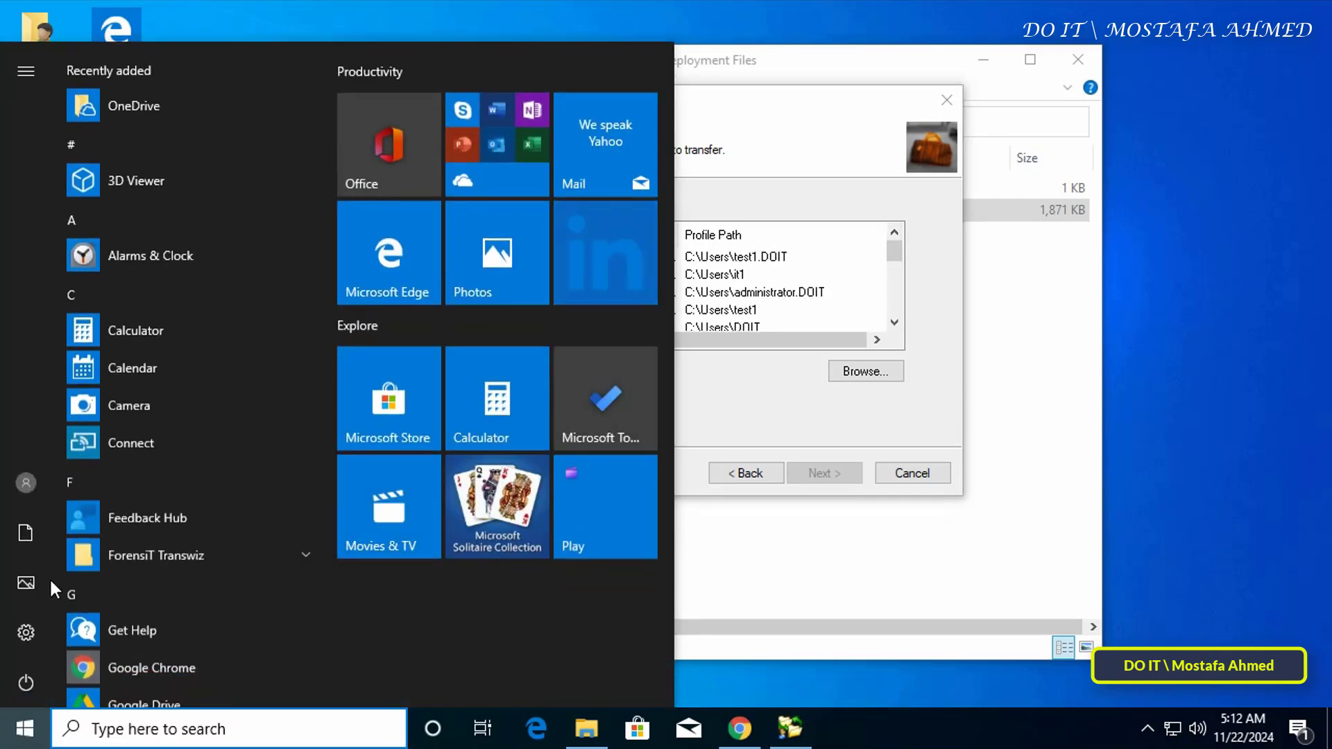
{"action": "mouse_move", "coordinate": [32, 480]}
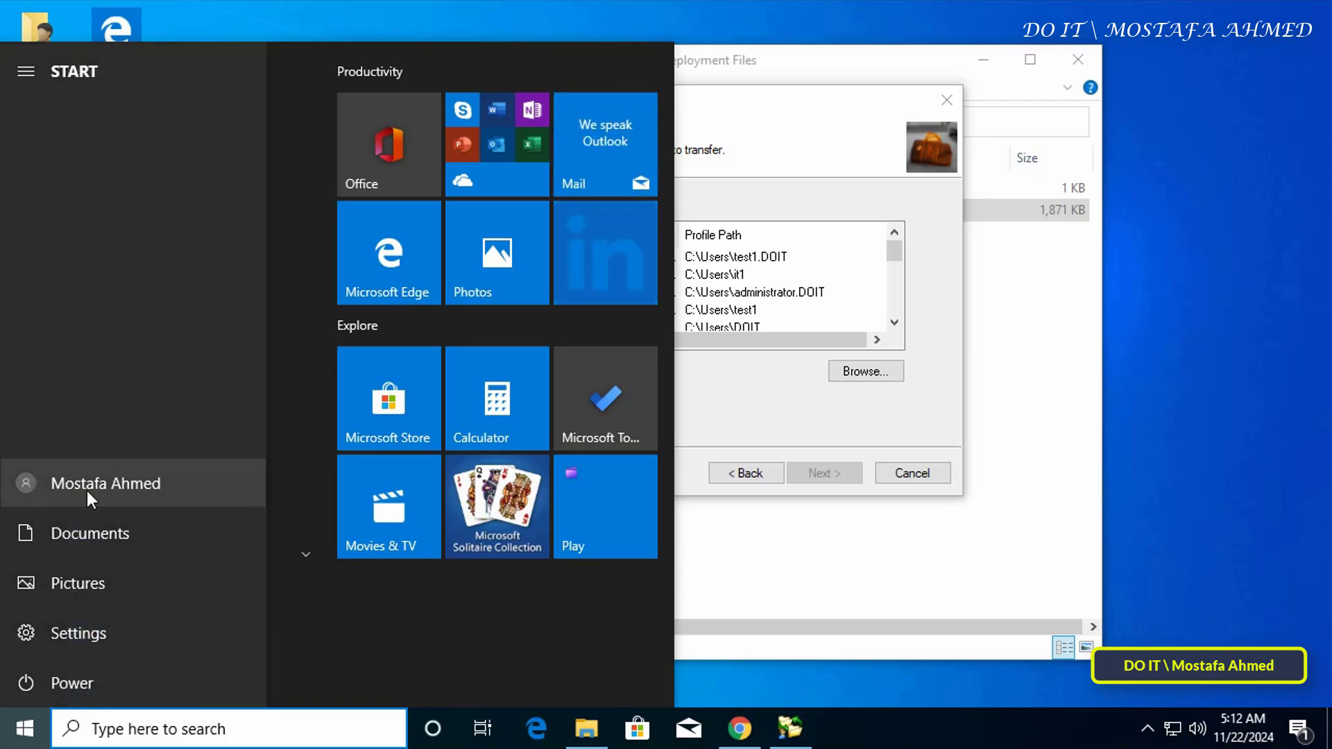
{"action": "left_click", "coordinate": [731, 398]}
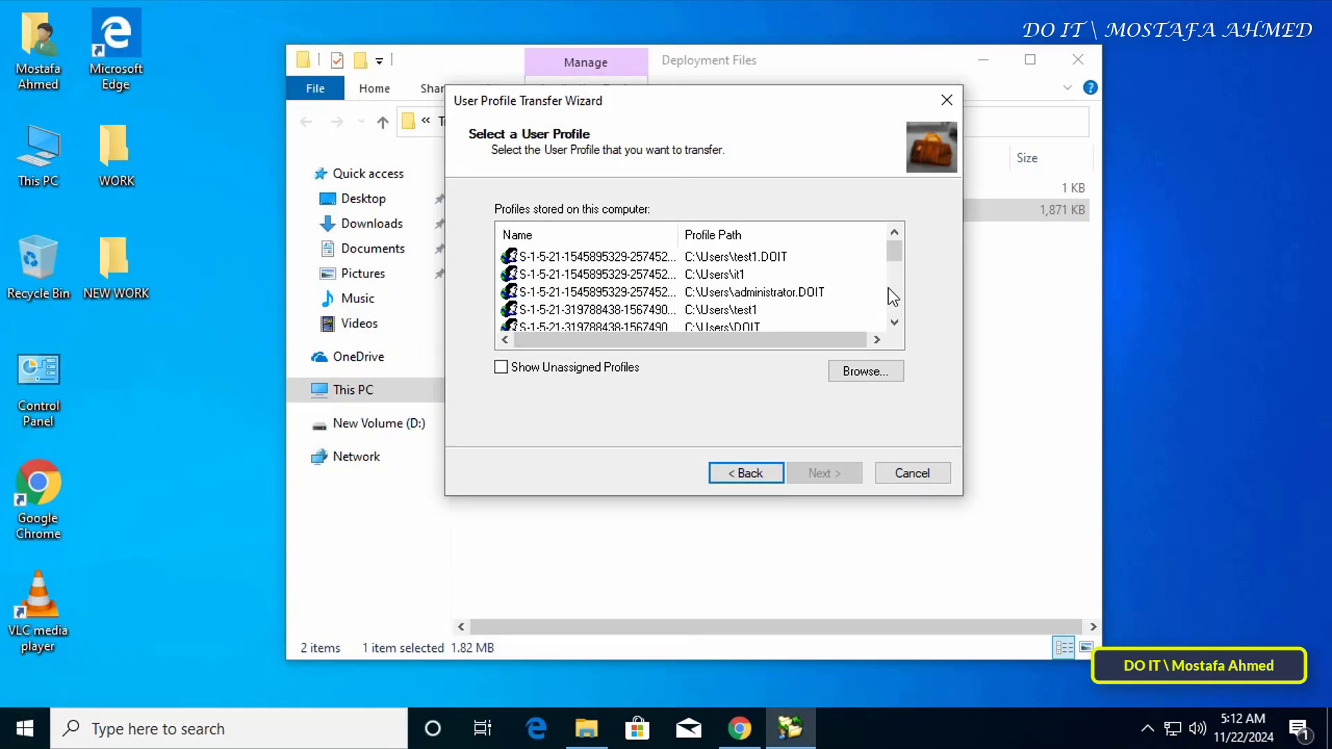
{"action": "scroll", "coordinate": [898, 283], "scroll_direction": "down", "scroll_amount": 2}
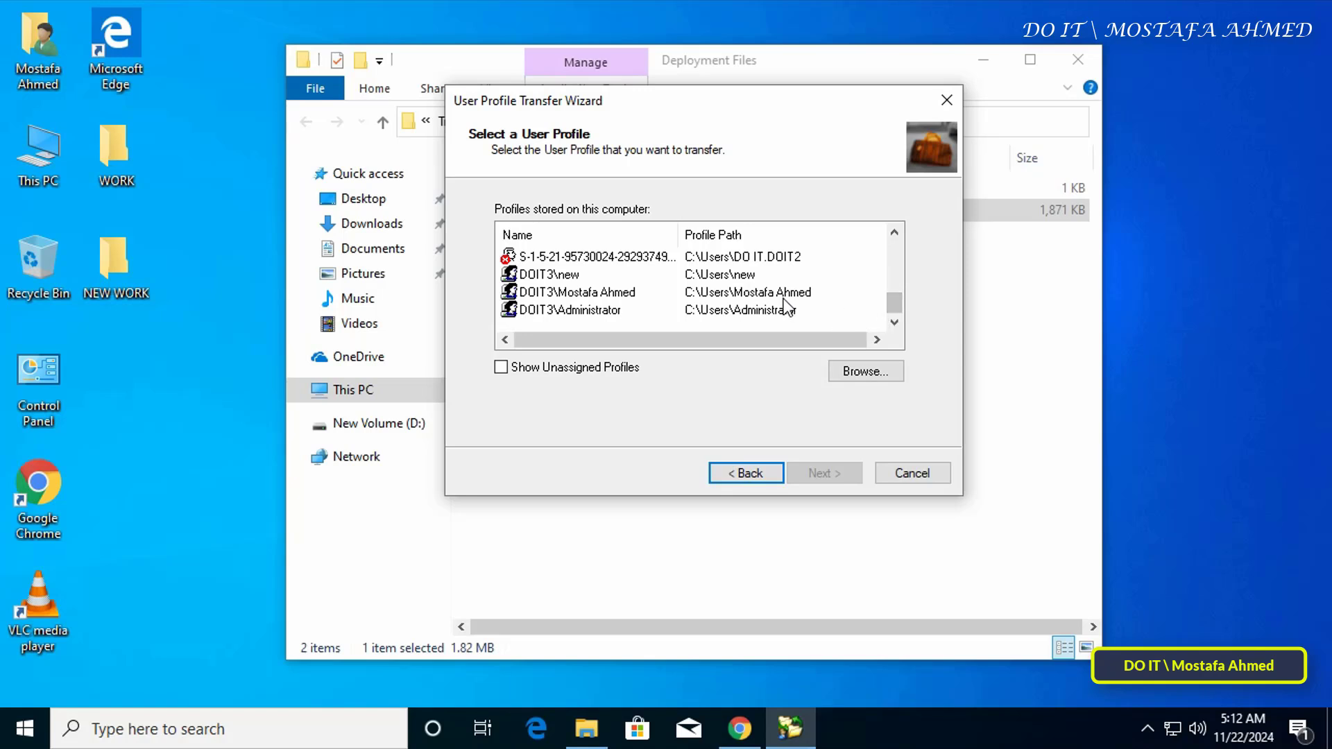
{"action": "left_click", "coordinate": [602, 293]}
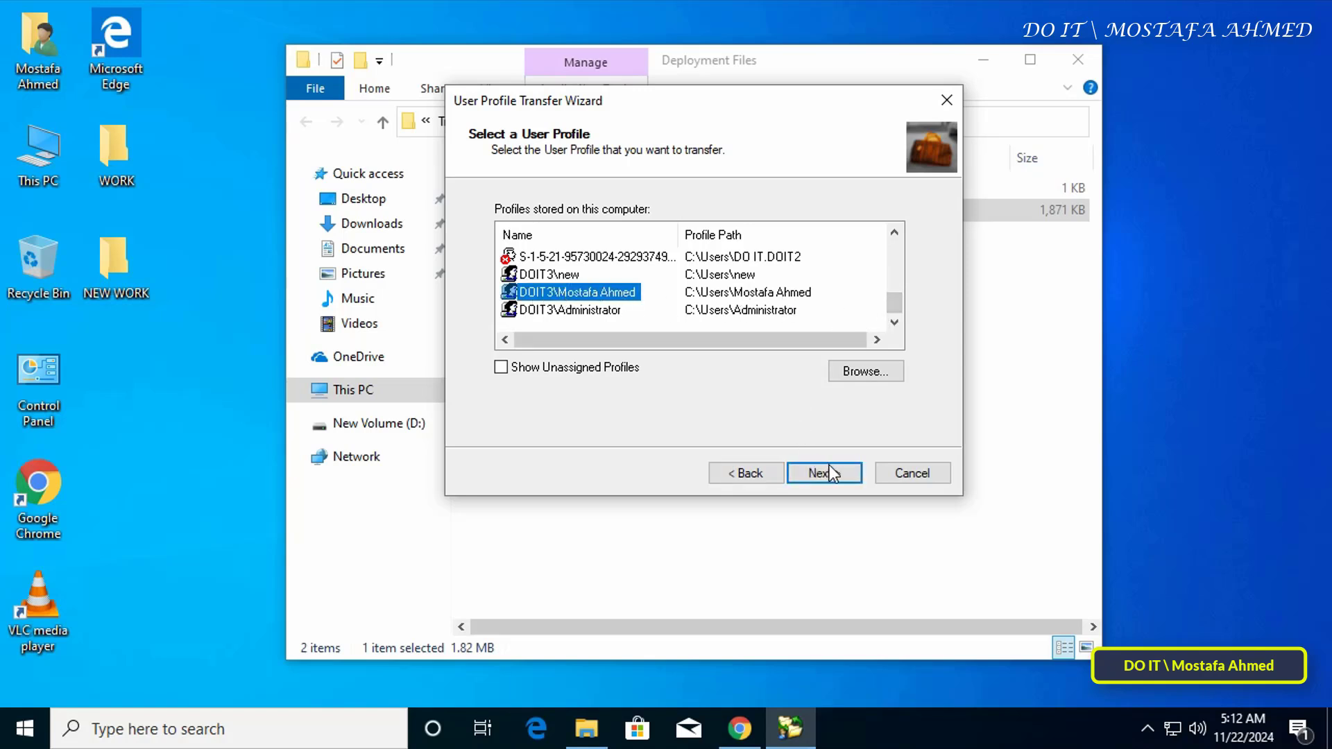
{"action": "left_click", "coordinate": [830, 477]}
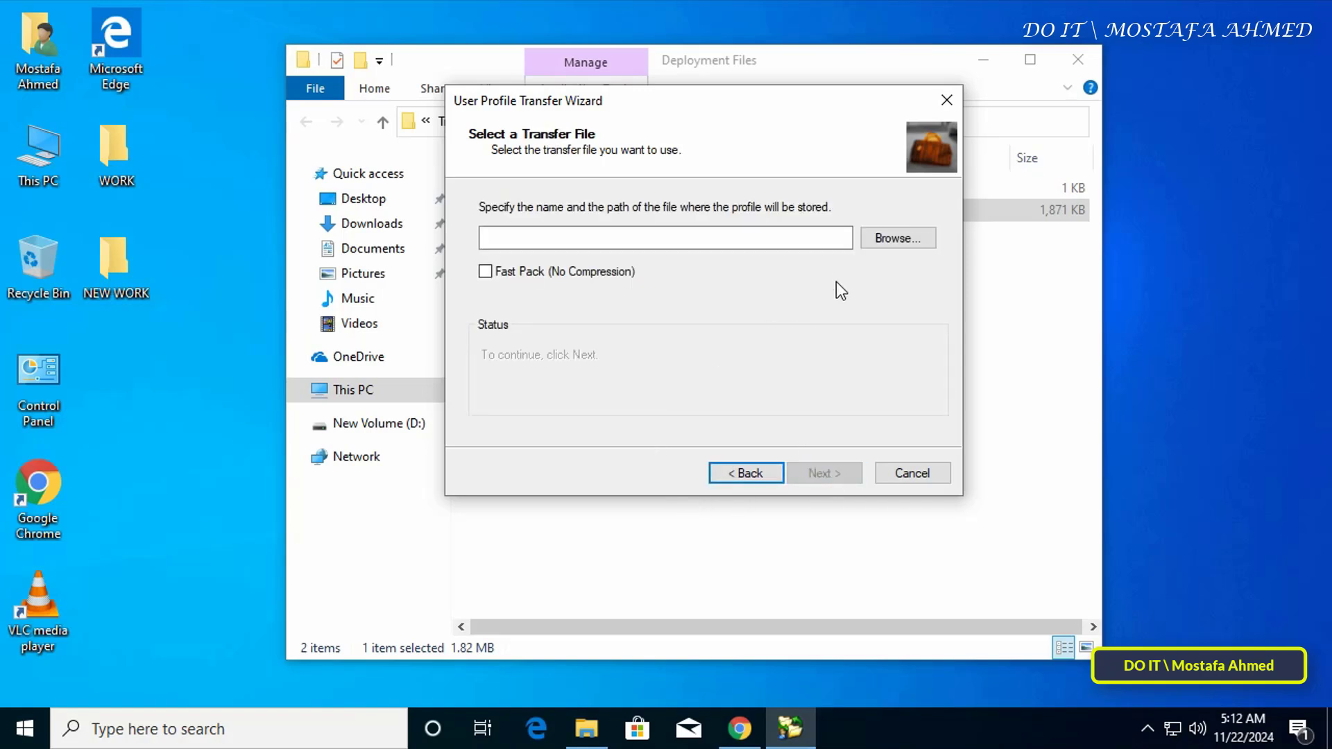
- Save the transfer file to the root of Local Disk (C:)
{"action": "left_click", "coordinate": [892, 239]}
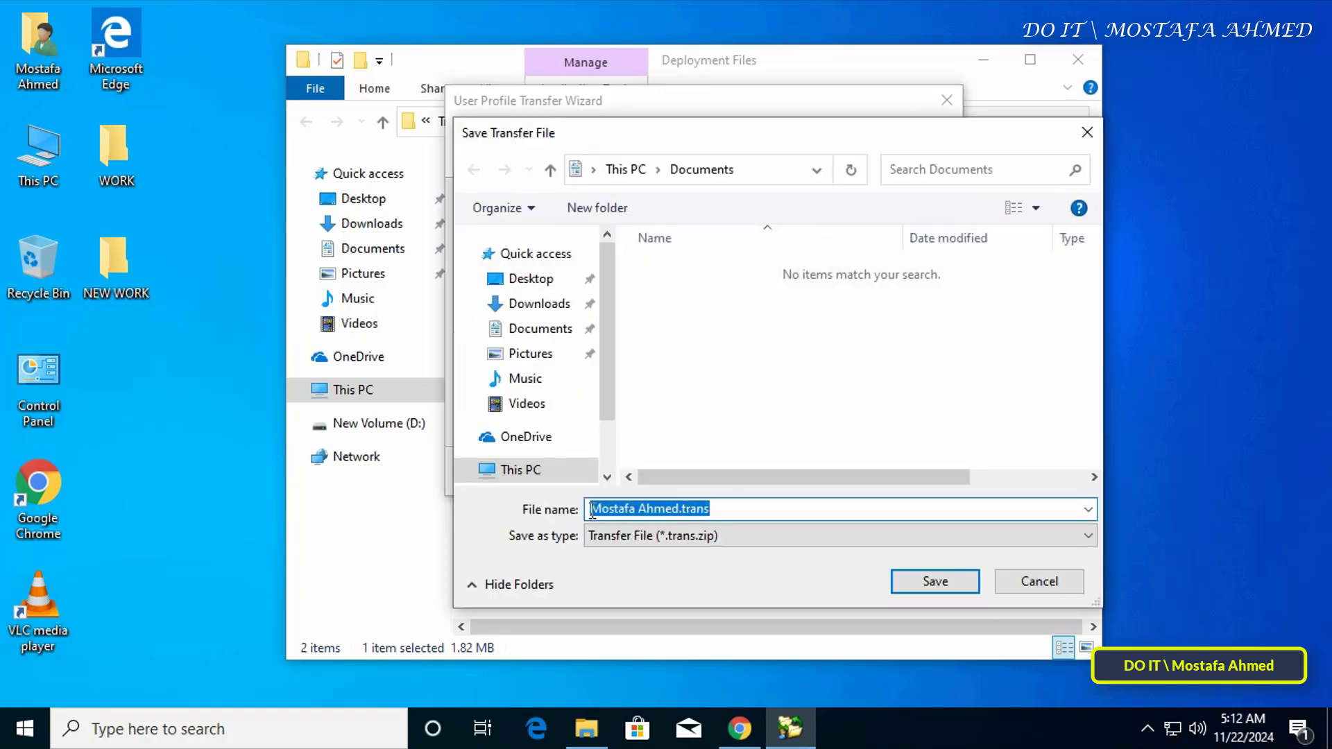
{"action": "left_click", "coordinate": [517, 469]}
{"action": "left_click", "coordinate": [716, 508]}
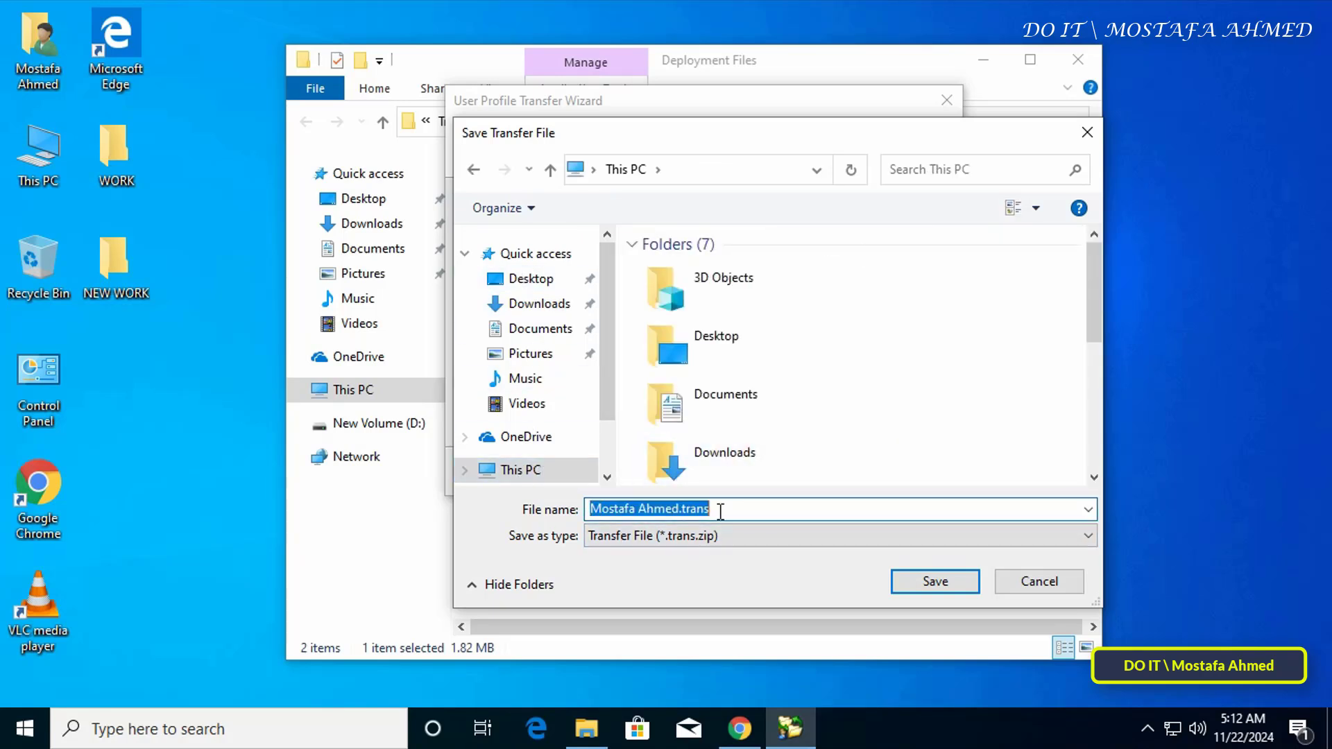
{"action": "scroll", "coordinate": [753, 416], "scroll_direction": "down", "scroll_amount": 4}
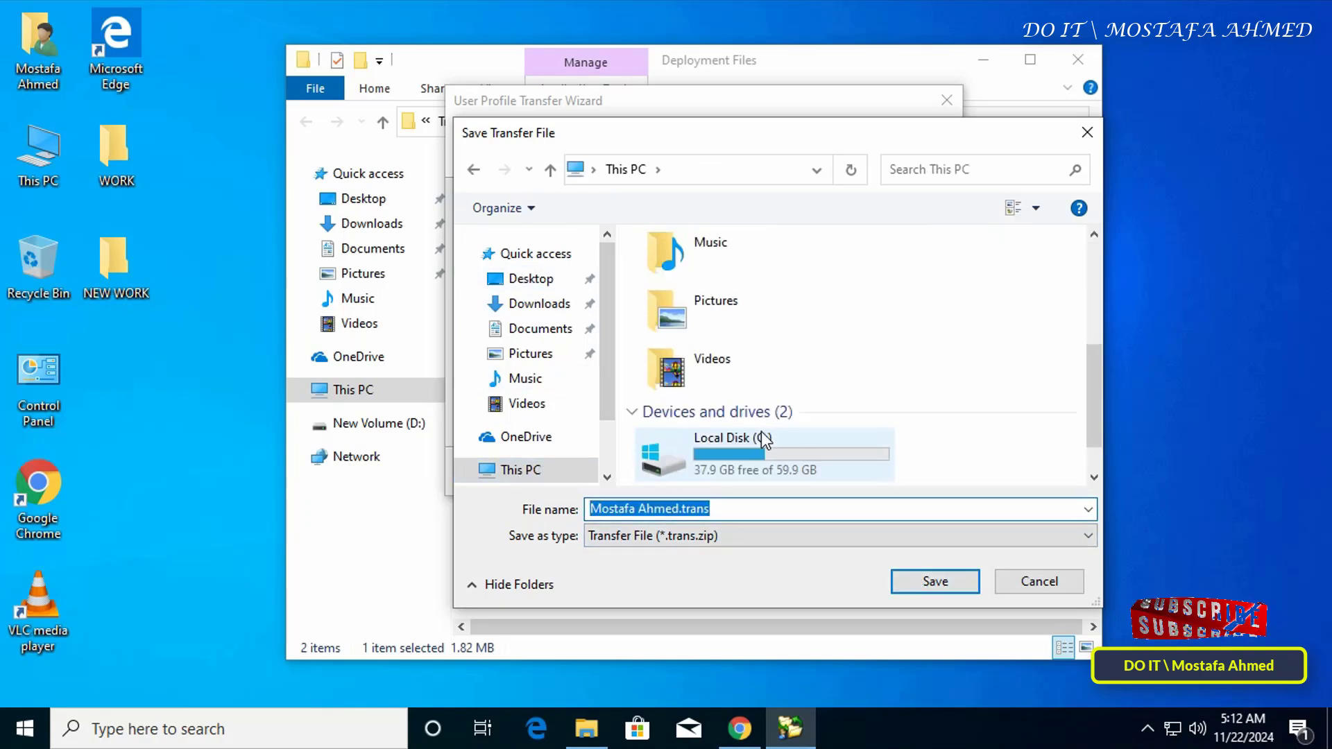
{"action": "double_click", "coordinate": [759, 443]}
{"action": "scroll", "coordinate": [795, 444], "scroll_direction": "down", "scroll_amount": 1}
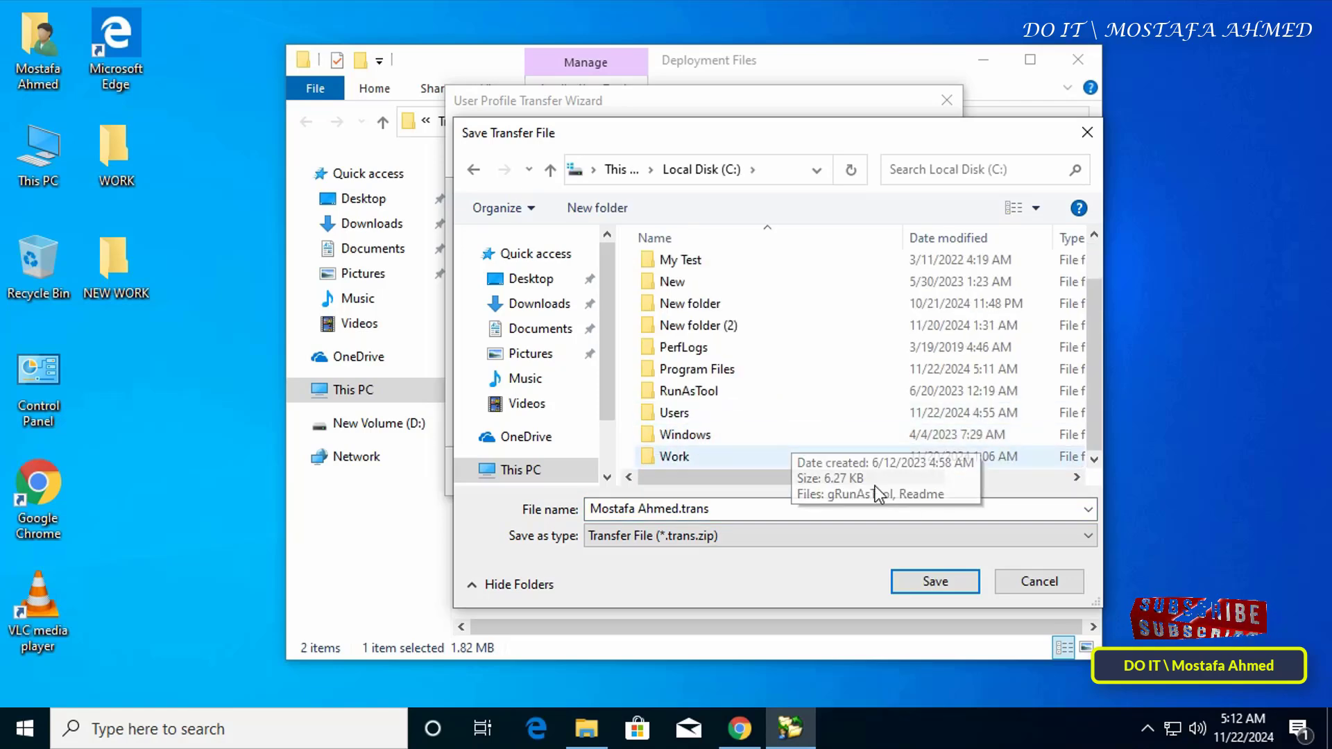
{"action": "left_click", "coordinate": [948, 583]}
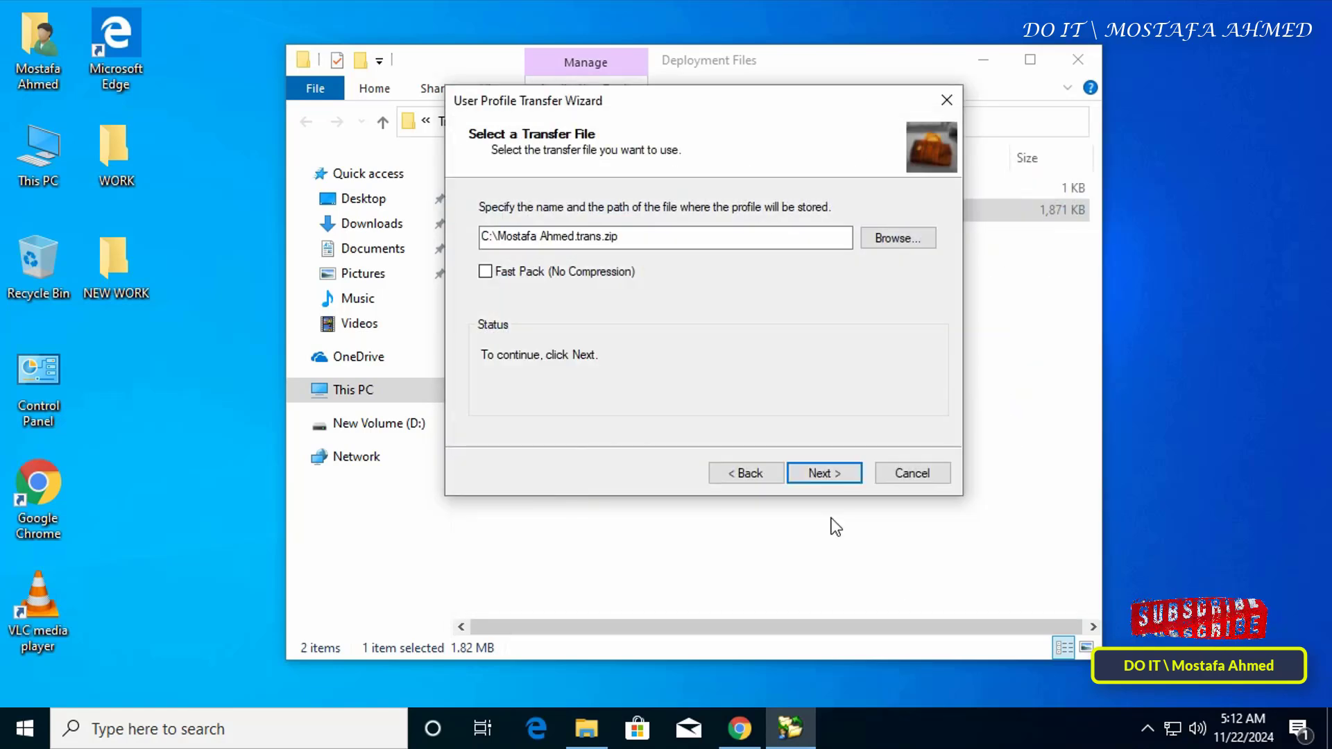
- Protect the transfer file with a confirmed password and finish once the export completes
{"action": "left_click", "coordinate": [825, 476]}
{"action": "type", "text": "123456"}
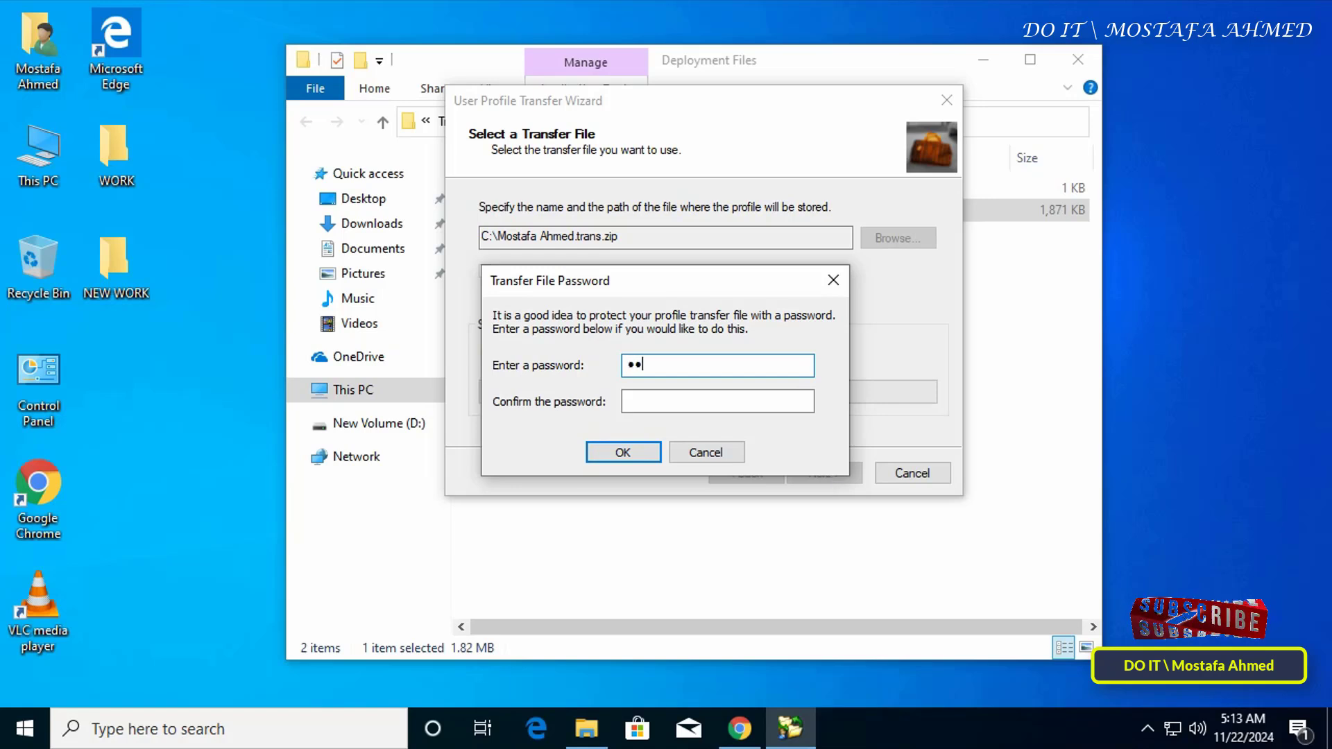
{"action": "type", "text": "78"}
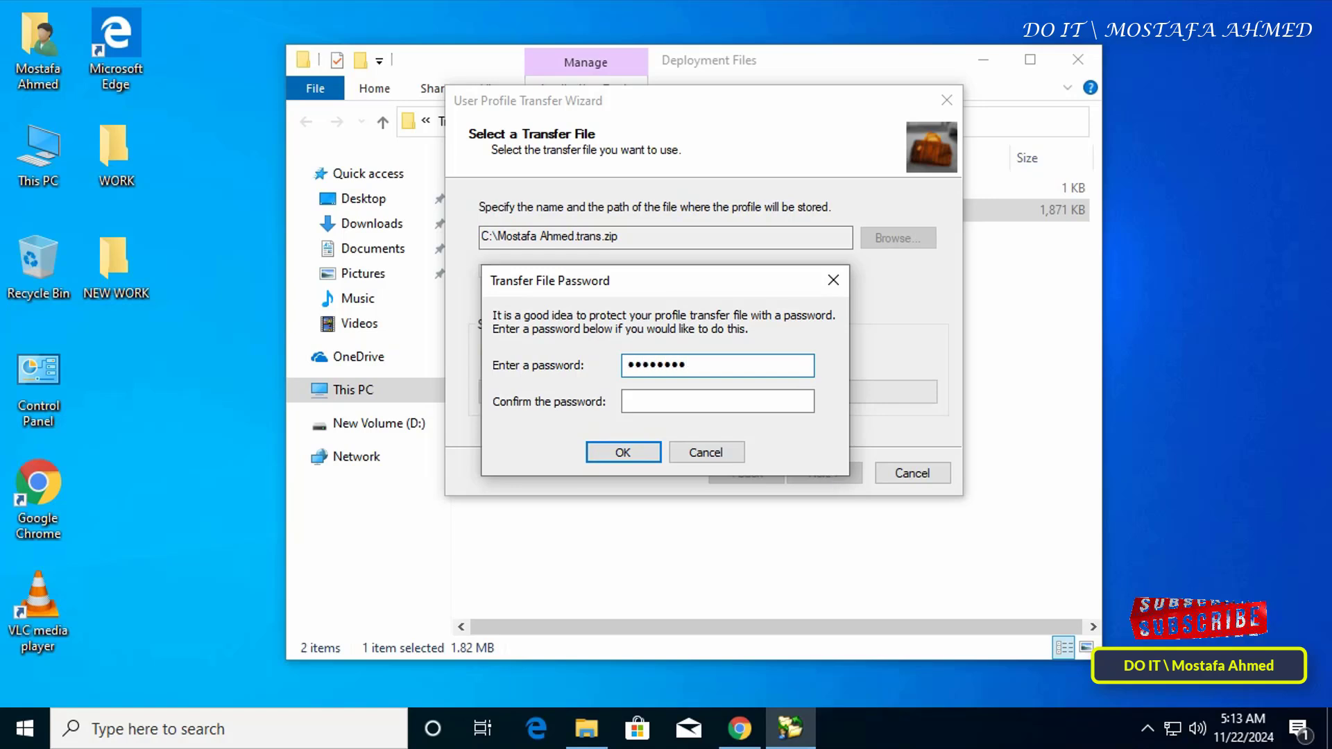
{"action": "key", "text": "Tab"}
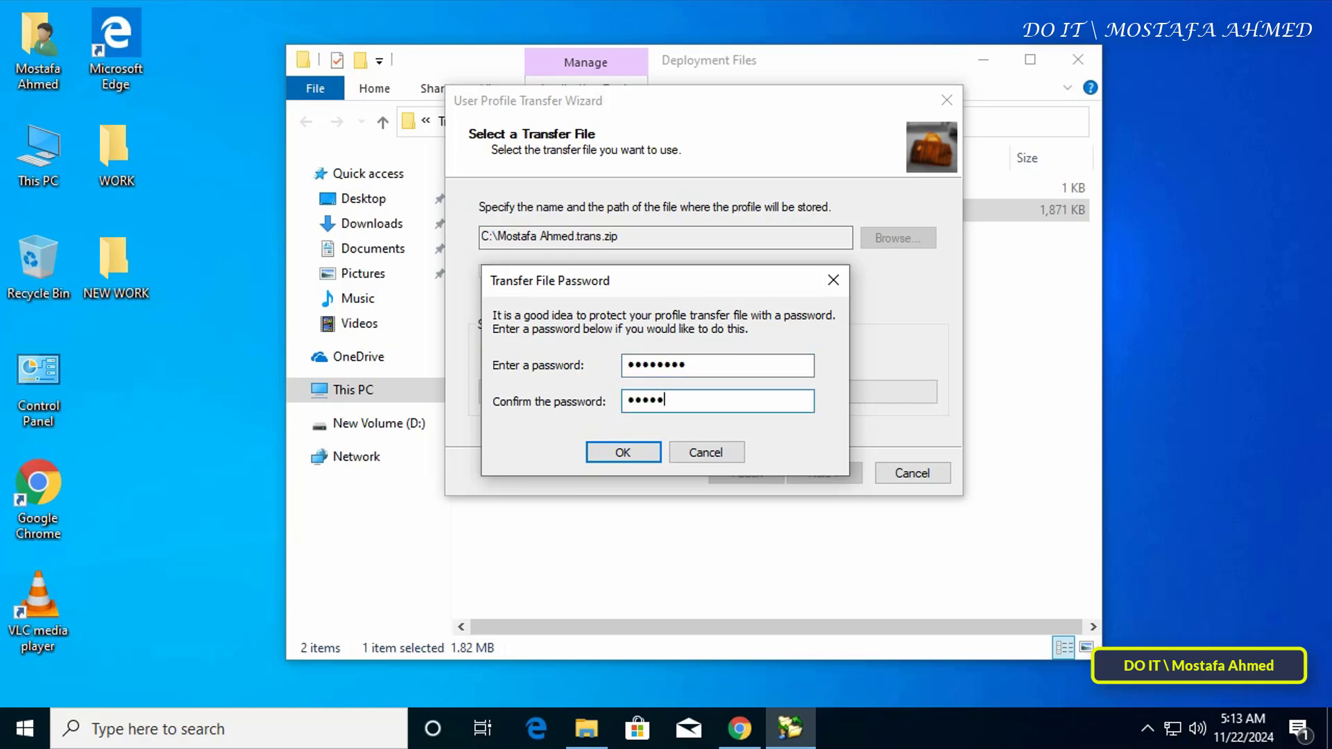
{"action": "left_click", "coordinate": [606, 458]}
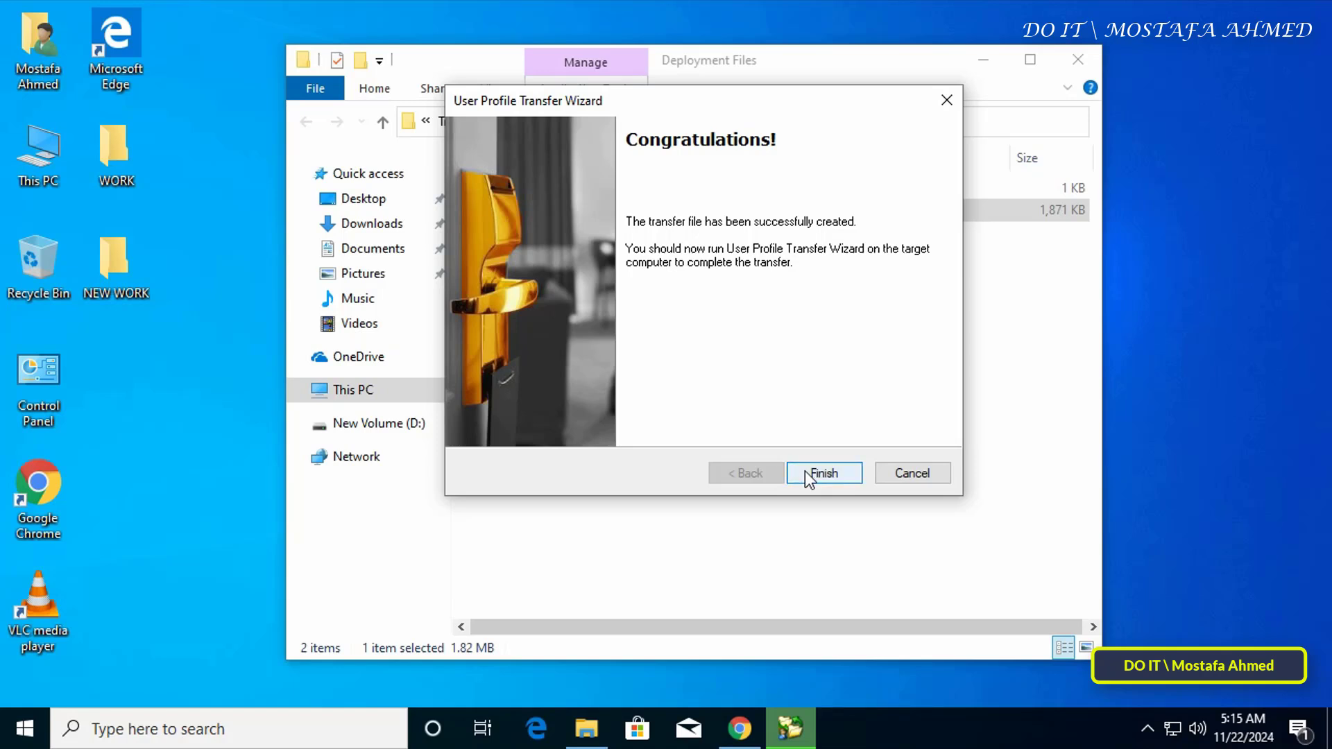
{"action": "left_click", "coordinate": [805, 473]}
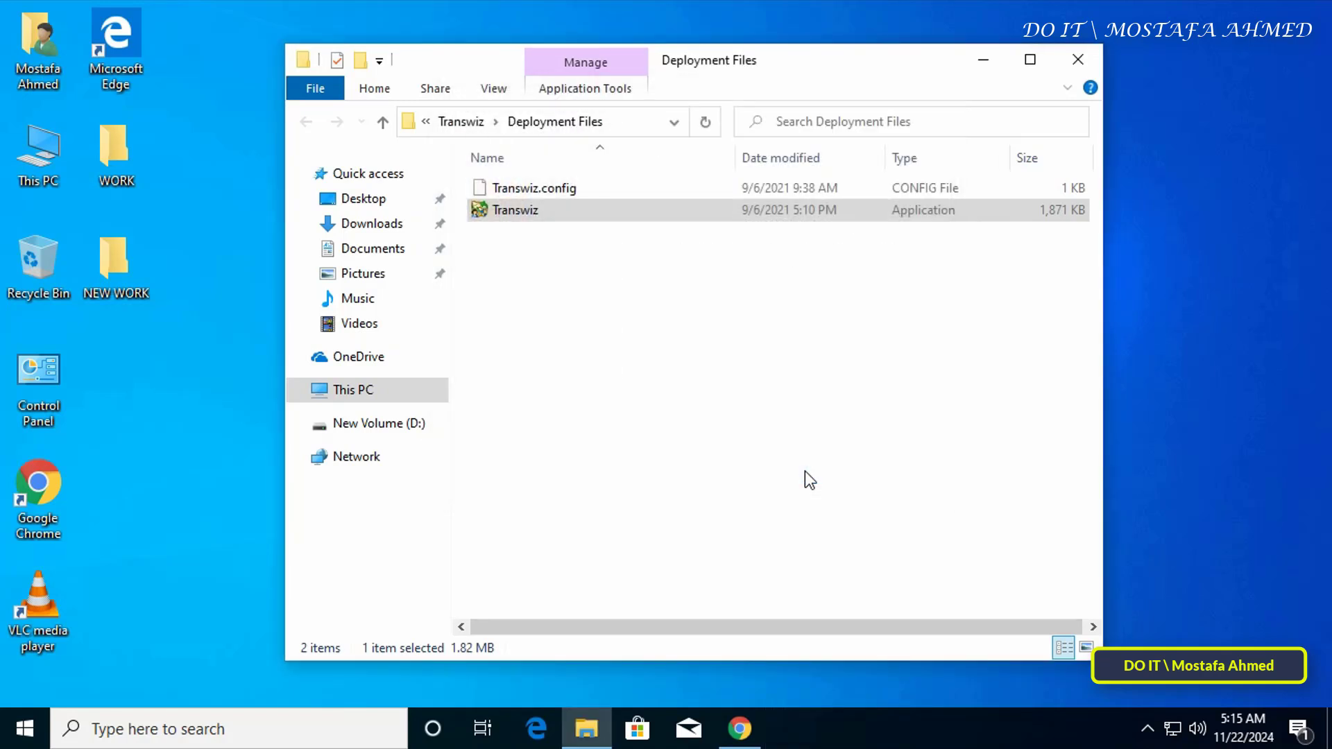
- Copy the .trans transfer file from Local Disk (C:)
{"action": "double_click", "coordinate": [41, 149]}
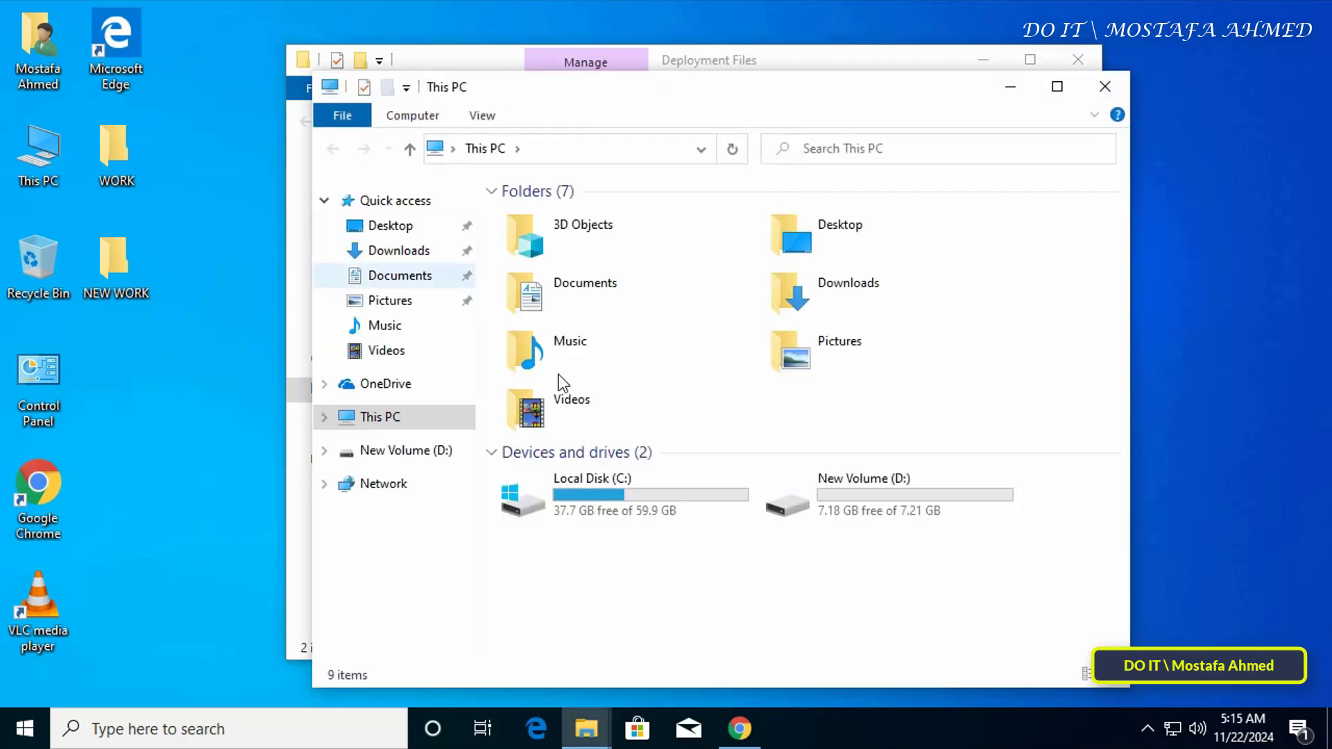
{"action": "double_click", "coordinate": [598, 494]}
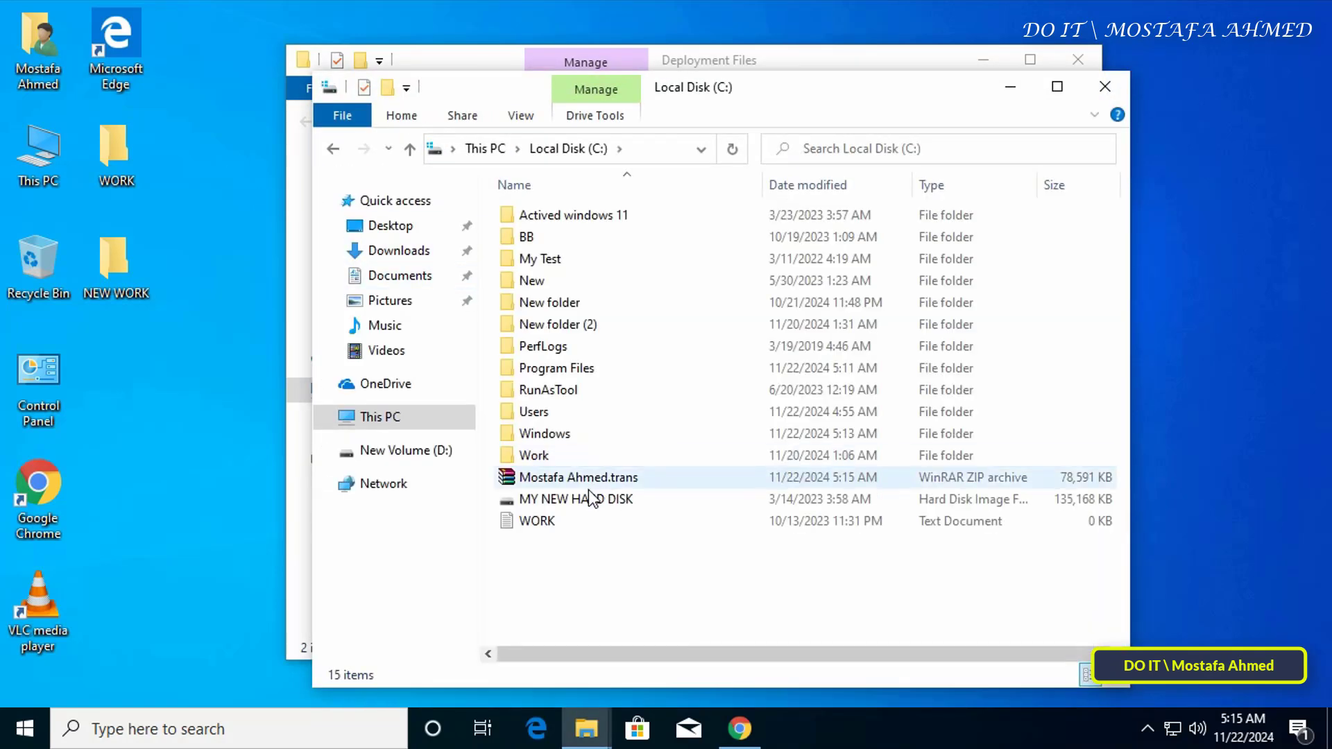
{"action": "left_click", "coordinate": [577, 479]}
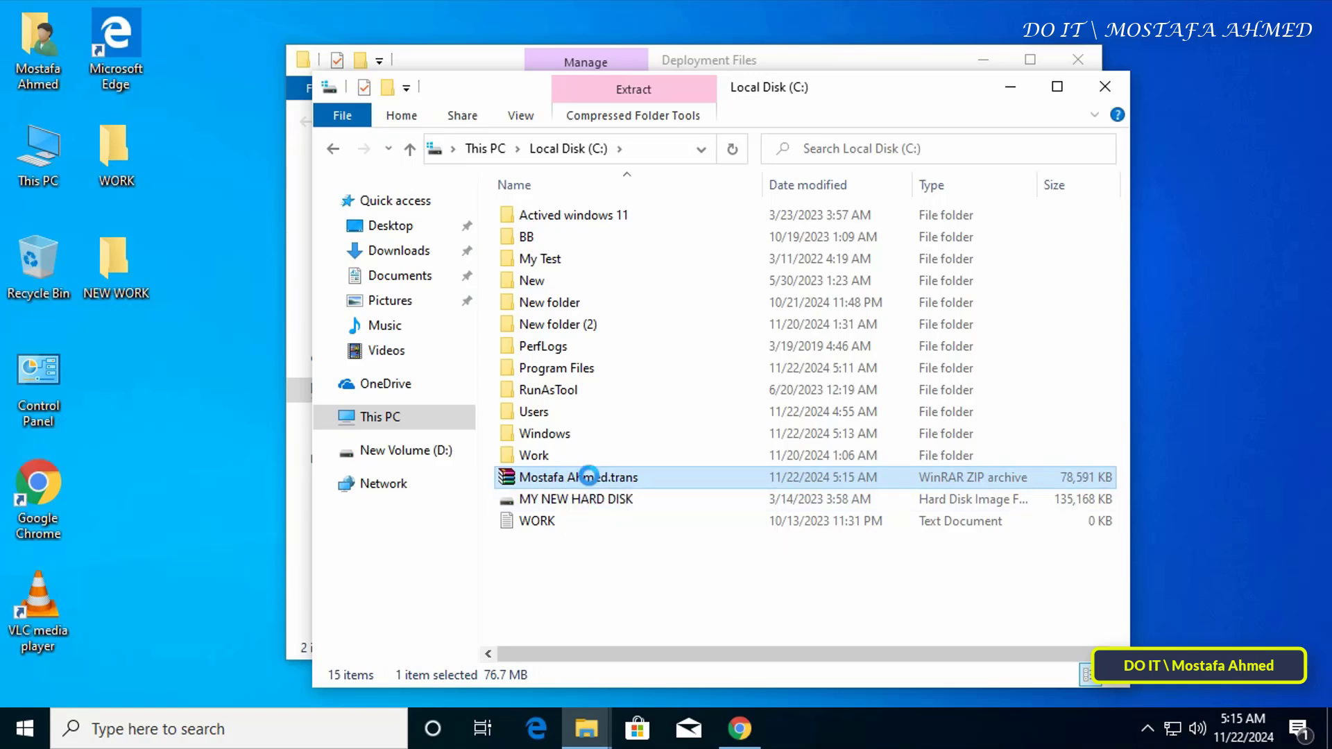
{"action": "right_click", "coordinate": [590, 476]}
{"action": "left_click", "coordinate": [665, 353]}
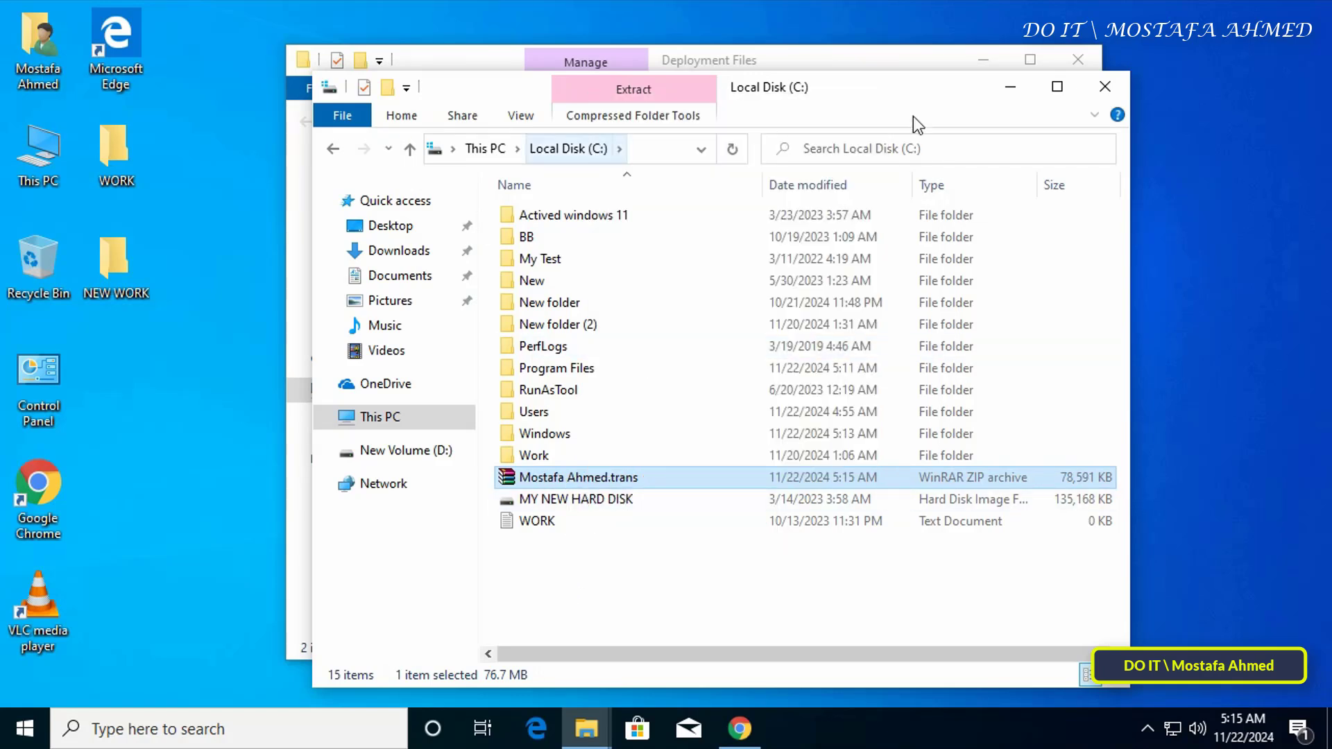
- Paste the .trans file into New Volume (D:)
{"action": "left_click", "coordinate": [1103, 91]}
{"action": "left_click", "coordinate": [1077, 61]}
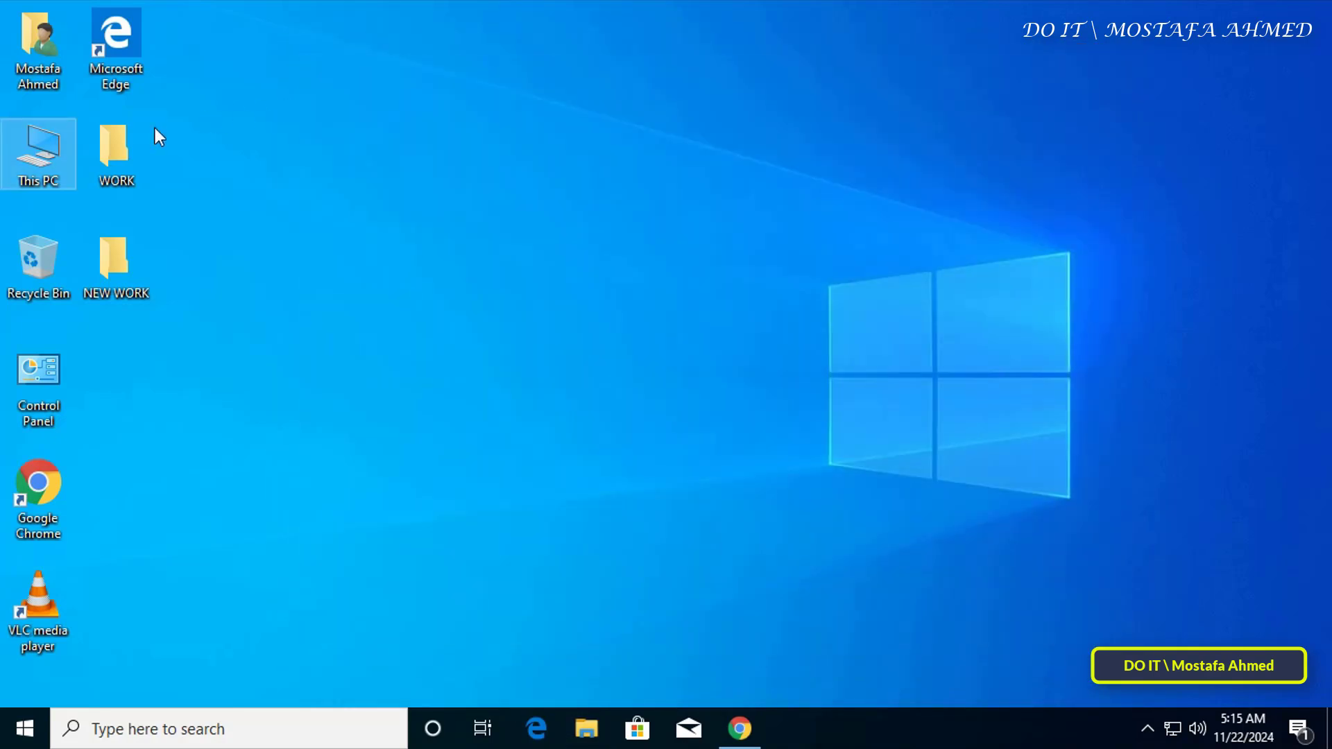
{"action": "double_click", "coordinate": [56, 146]}
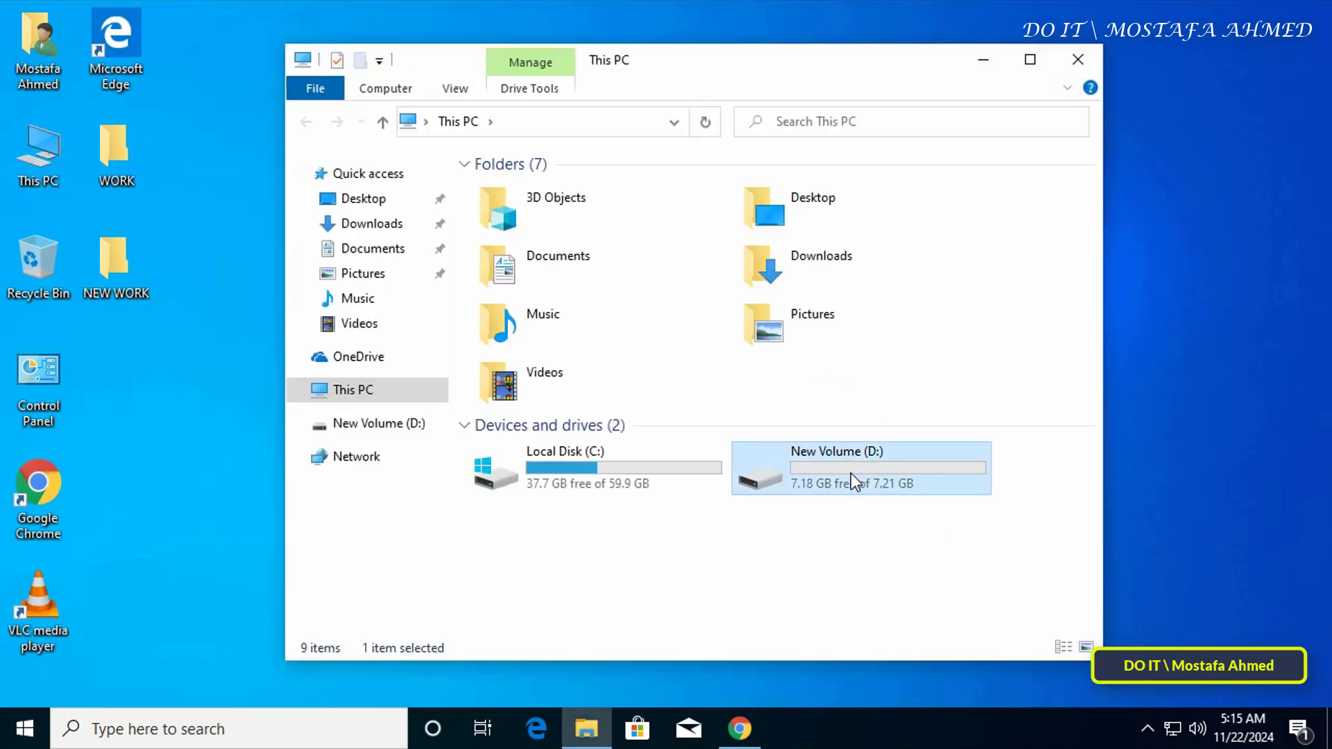
{"action": "double_click", "coordinate": [850, 473]}
{"action": "right_click", "coordinate": [714, 336]}
{"action": "left_click", "coordinate": [777, 477]}
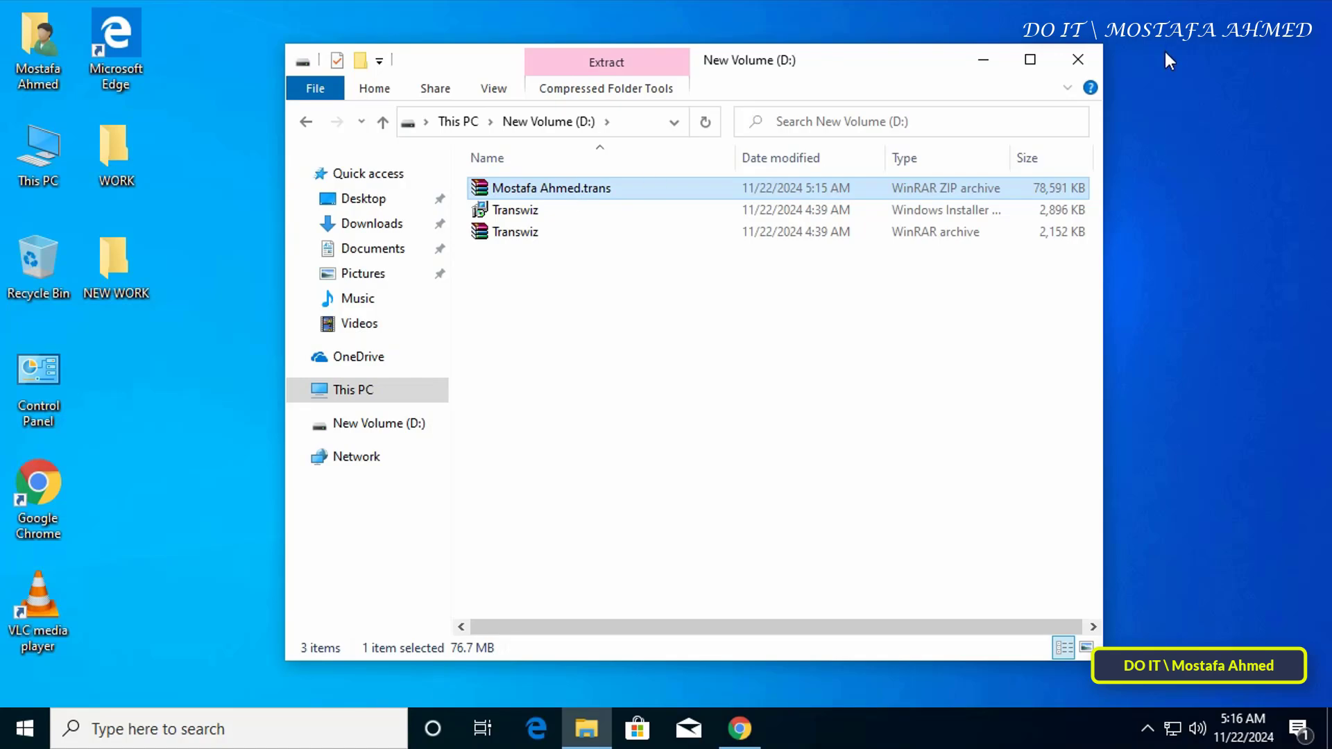
- Close Explorer and sign in to the Administrator account with its password
{"action": "left_click", "coordinate": [1073, 62]}
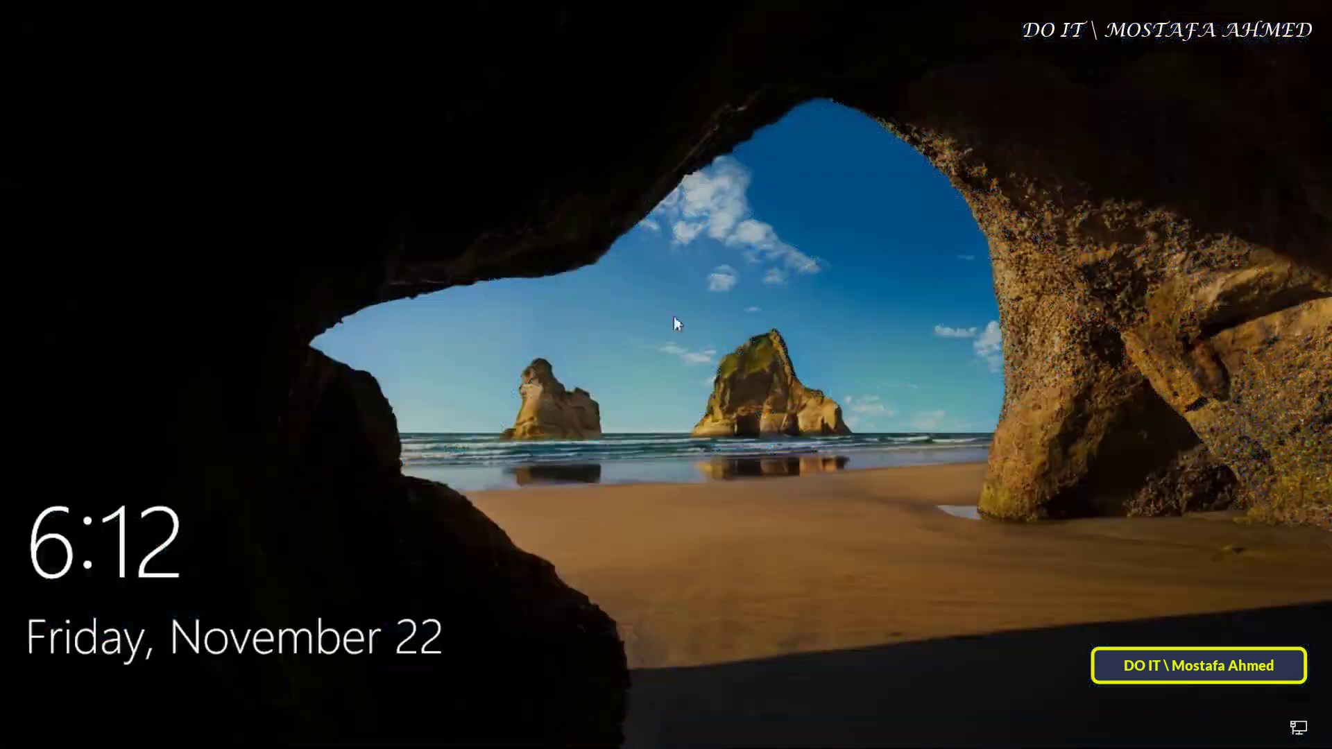
{"action": "left_click", "coordinate": [895, 455]}
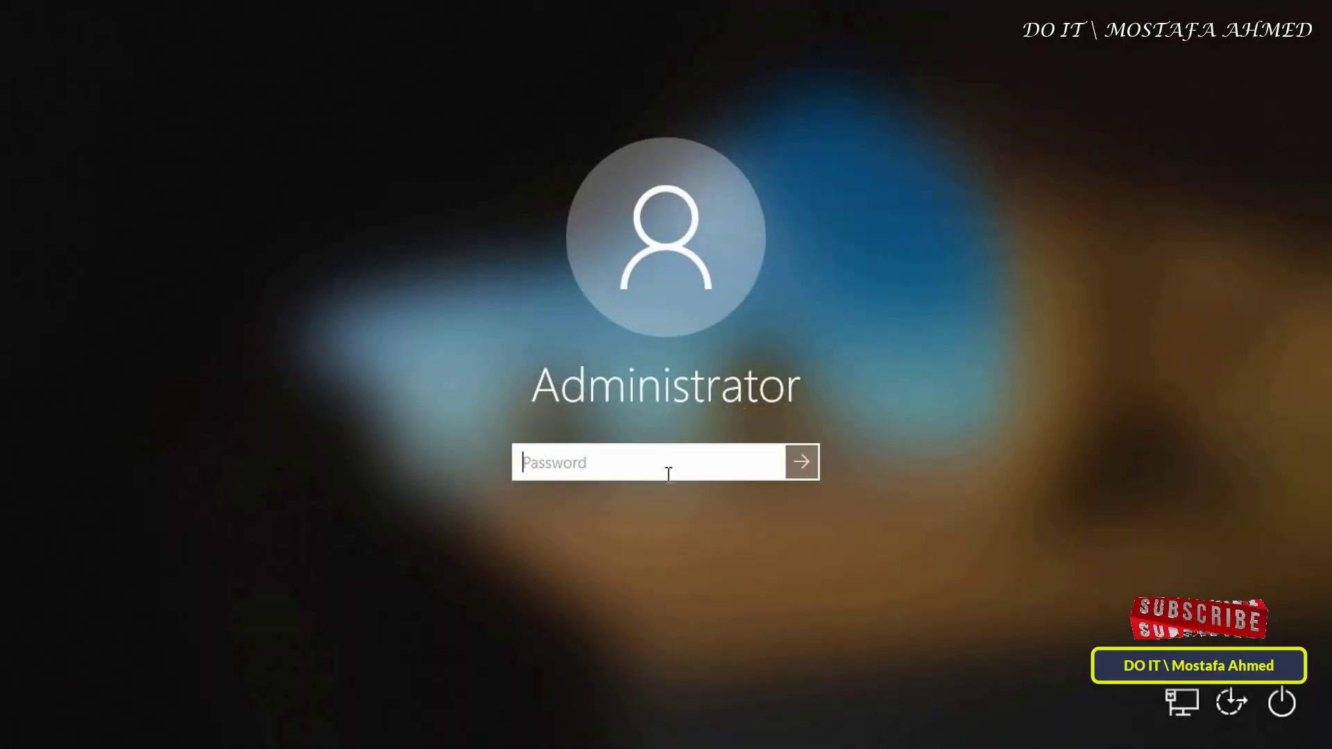
{"action": "type", "text": "••••"}
{"action": "key", "text": "Return"}
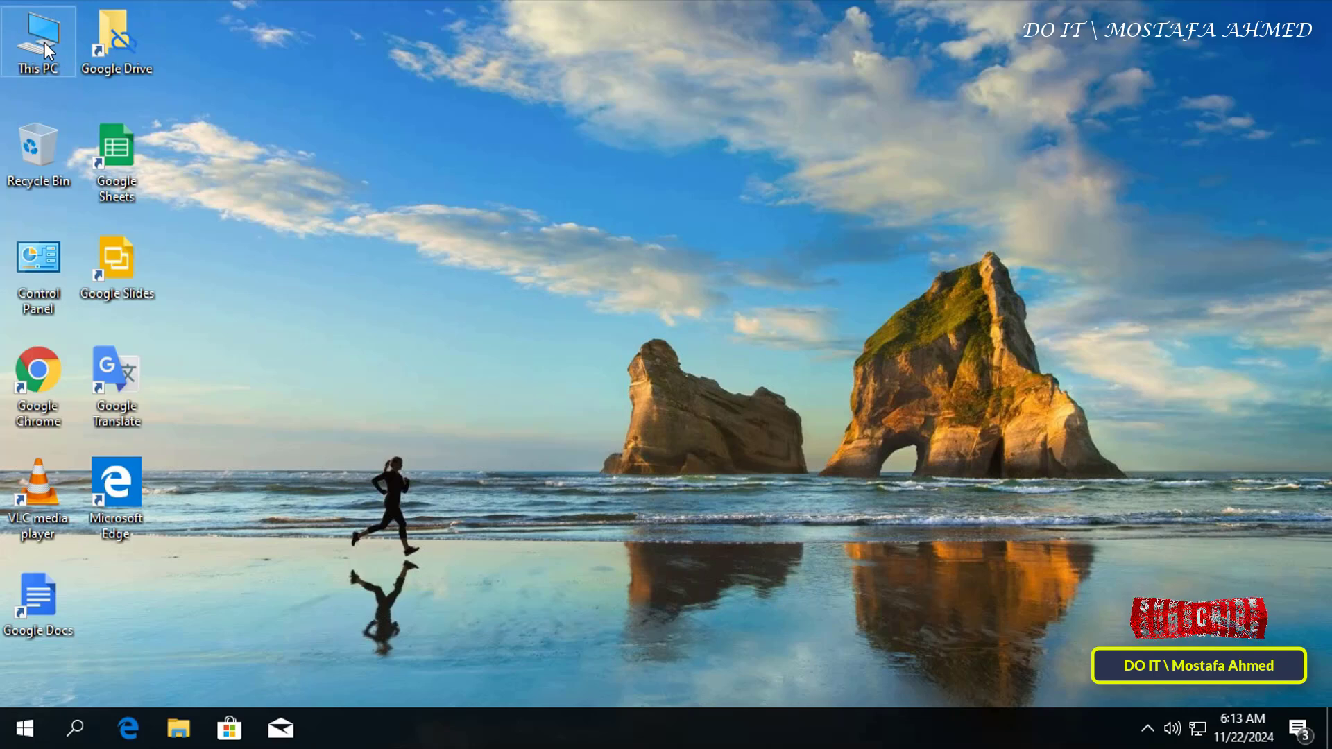
{"action": "right_click", "coordinate": [45, 43]}
{"action": "left_click", "coordinate": [120, 105]}
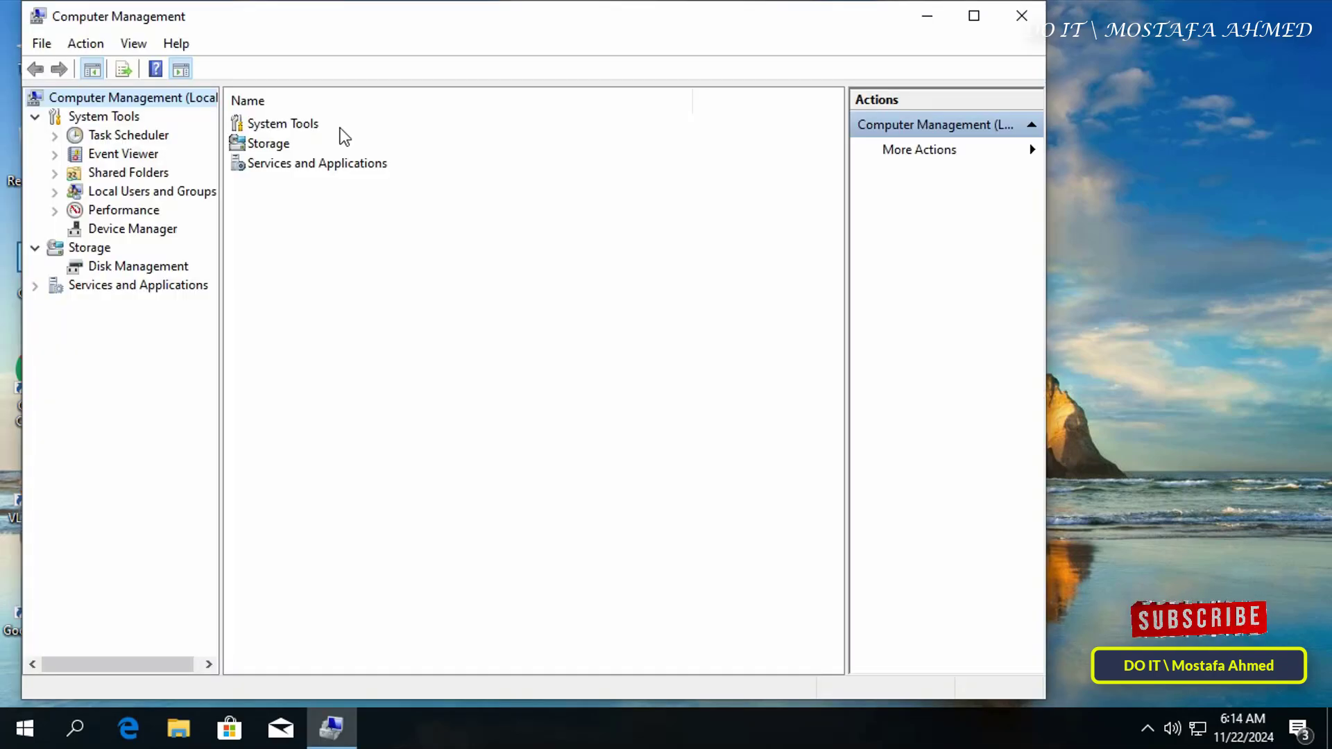
{"action": "left_click", "coordinate": [185, 194]}
{"action": "double_click", "coordinate": [262, 125]}
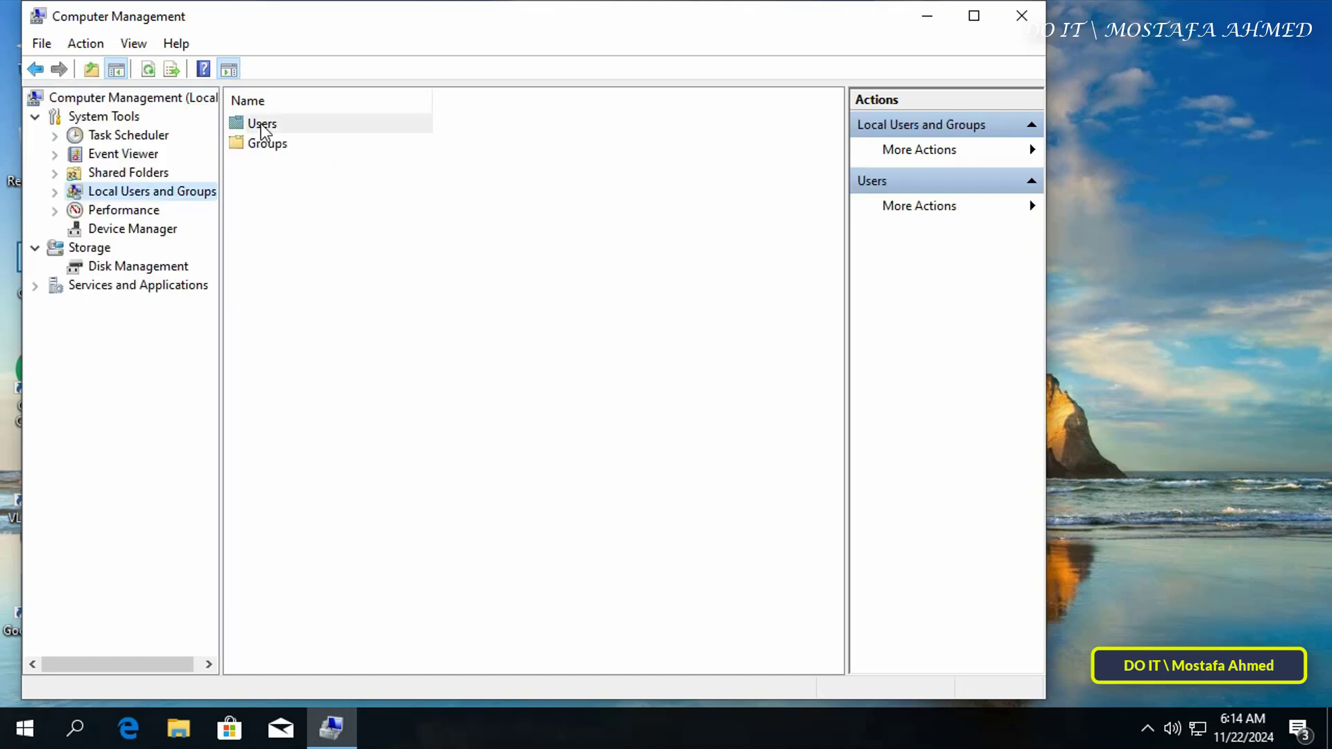
{"action": "left_click", "coordinate": [318, 126]}
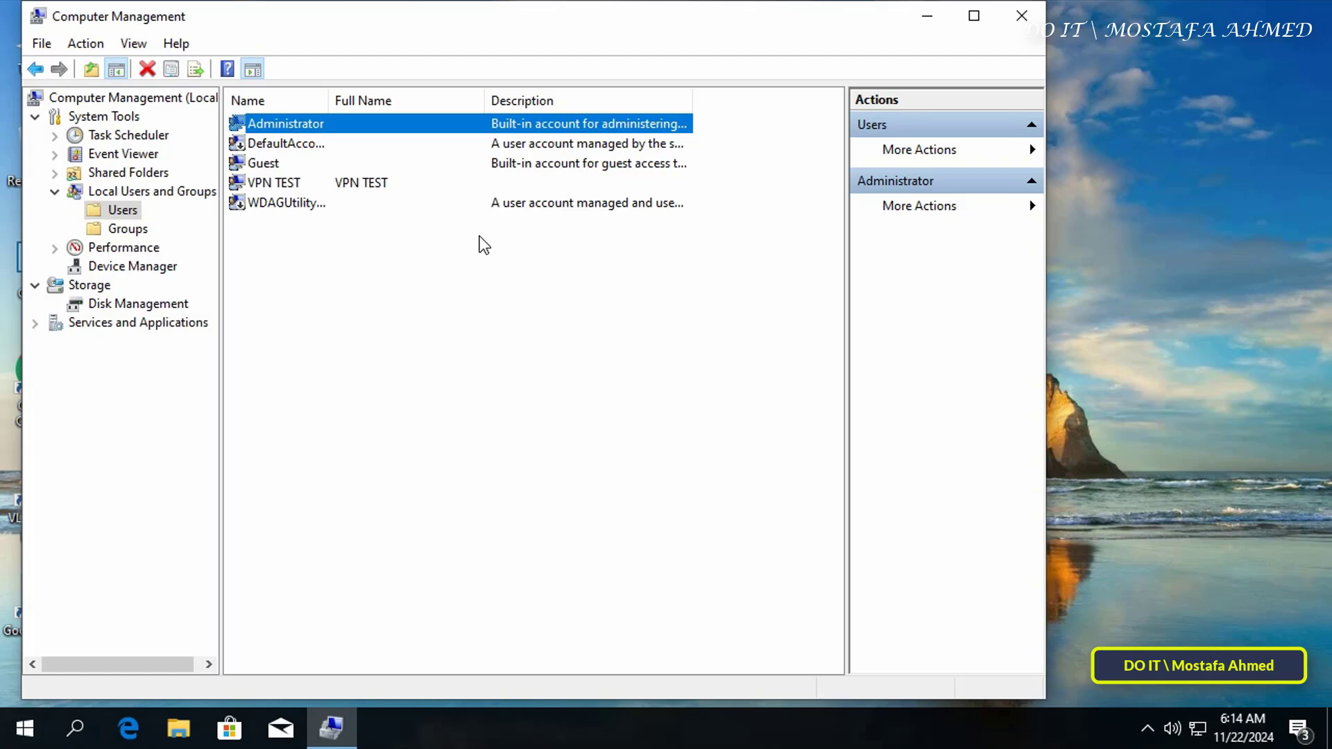
- Copy the .trans transfer file from New Volume (E:)
{"action": "left_click", "coordinate": [1021, 16]}
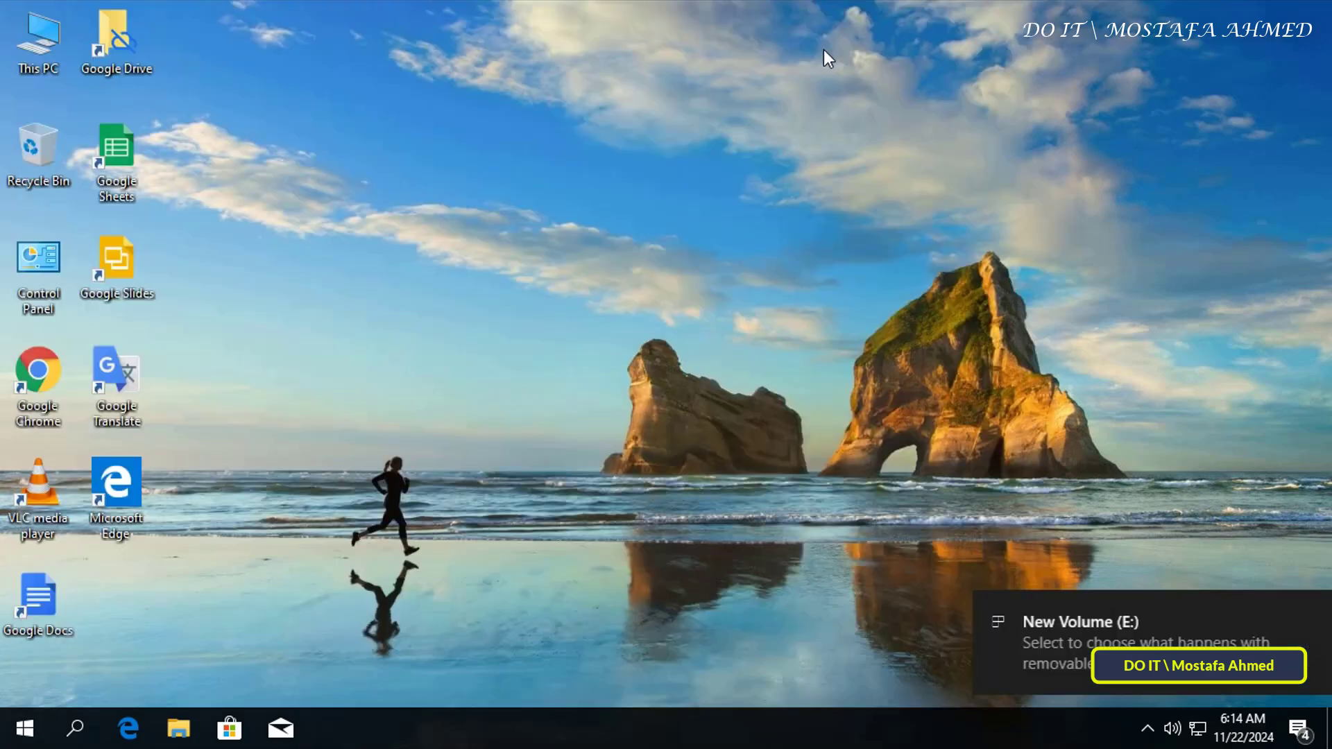
{"action": "double_click", "coordinate": [38, 41]}
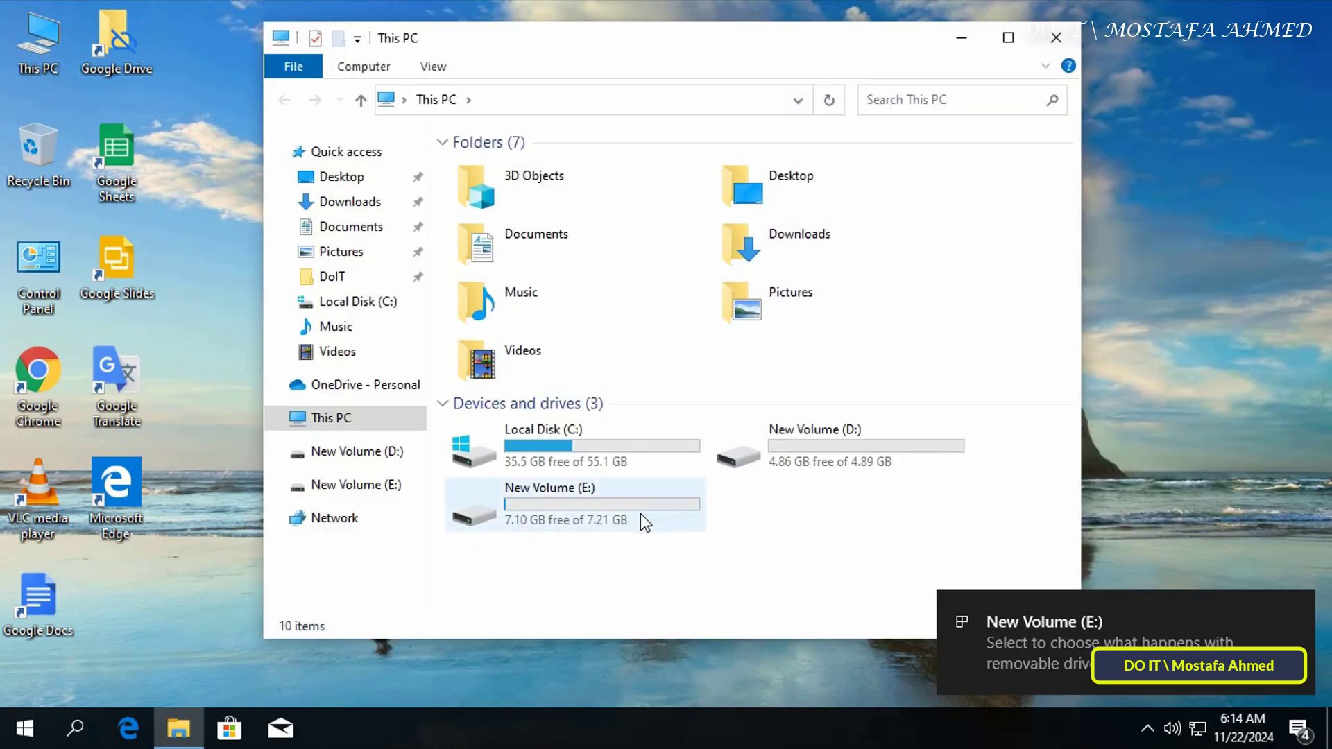
{"action": "double_click", "coordinate": [639, 513]}
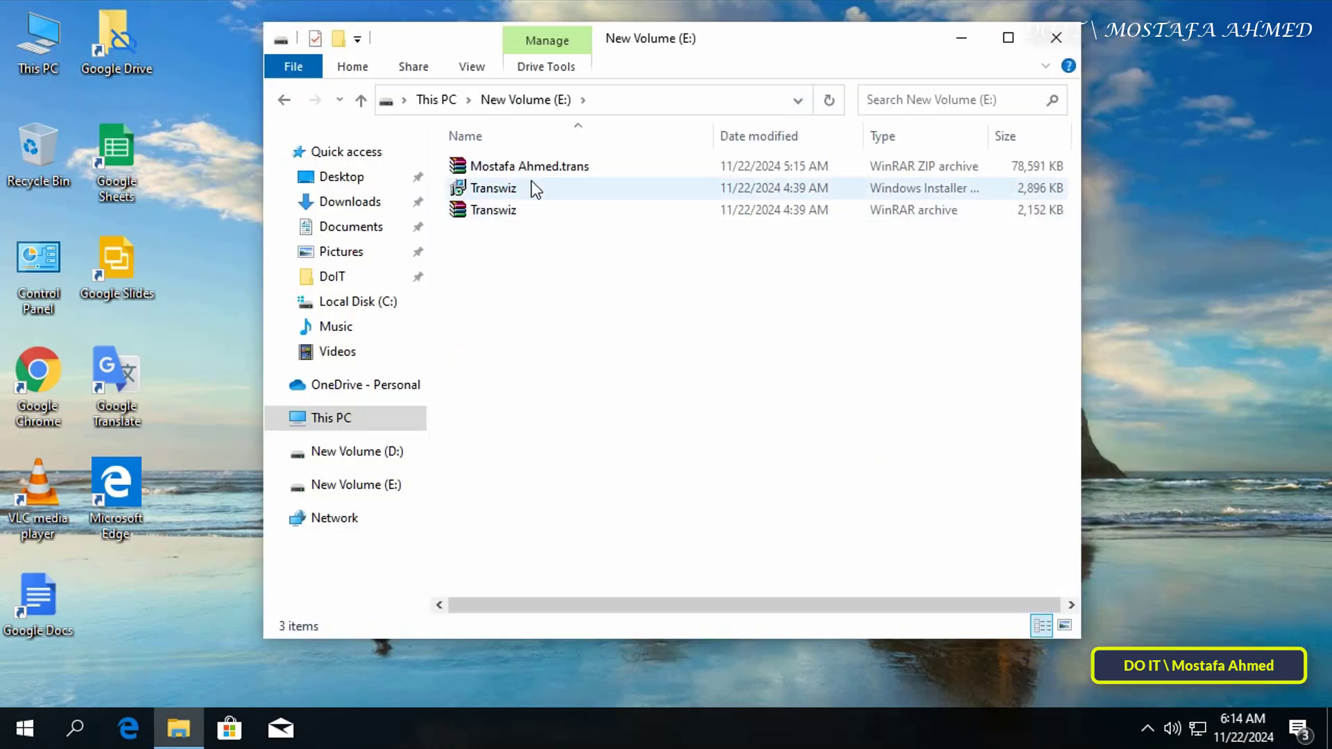
{"action": "left_click", "coordinate": [534, 169]}
{"action": "right_click", "coordinate": [534, 168]}
{"action": "left_click", "coordinate": [605, 405]}
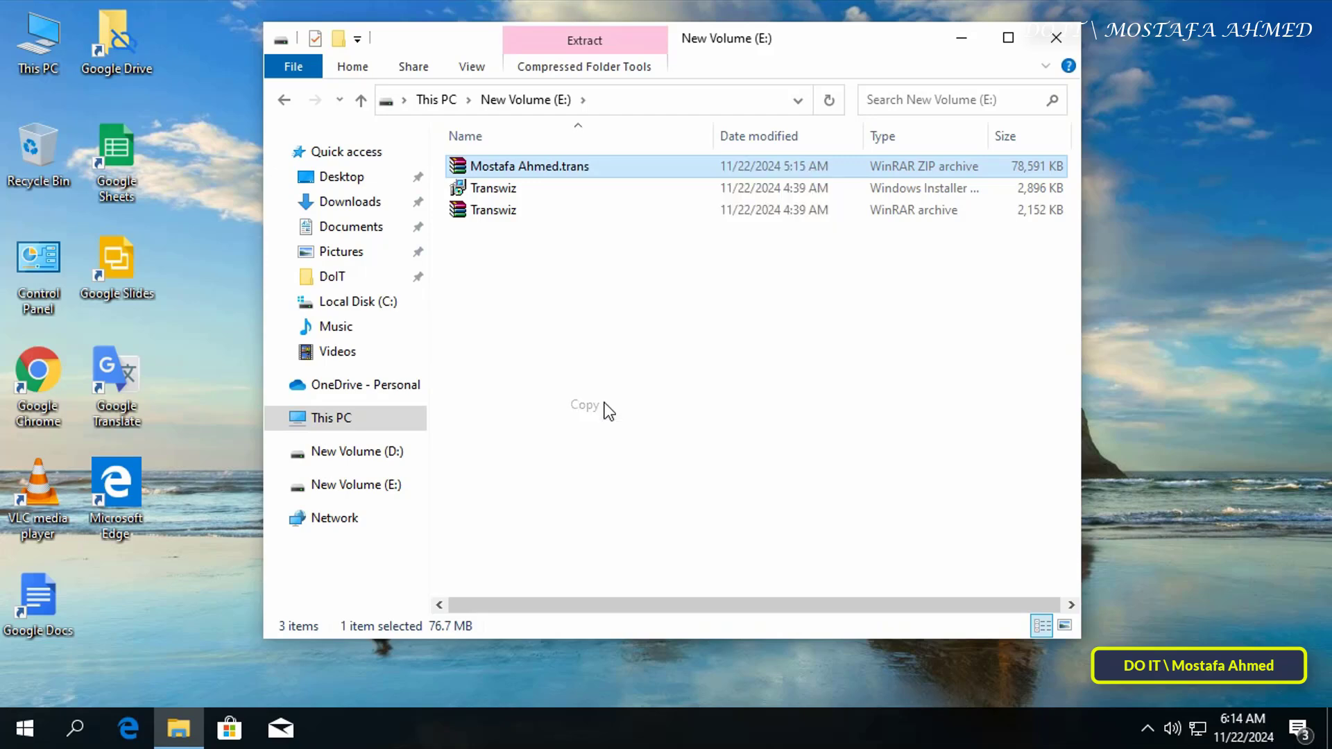
- Paste the .trans file into New Volume (D:)
{"action": "left_click", "coordinate": [57, 53]}
{"action": "double_click", "coordinate": [57, 53]}
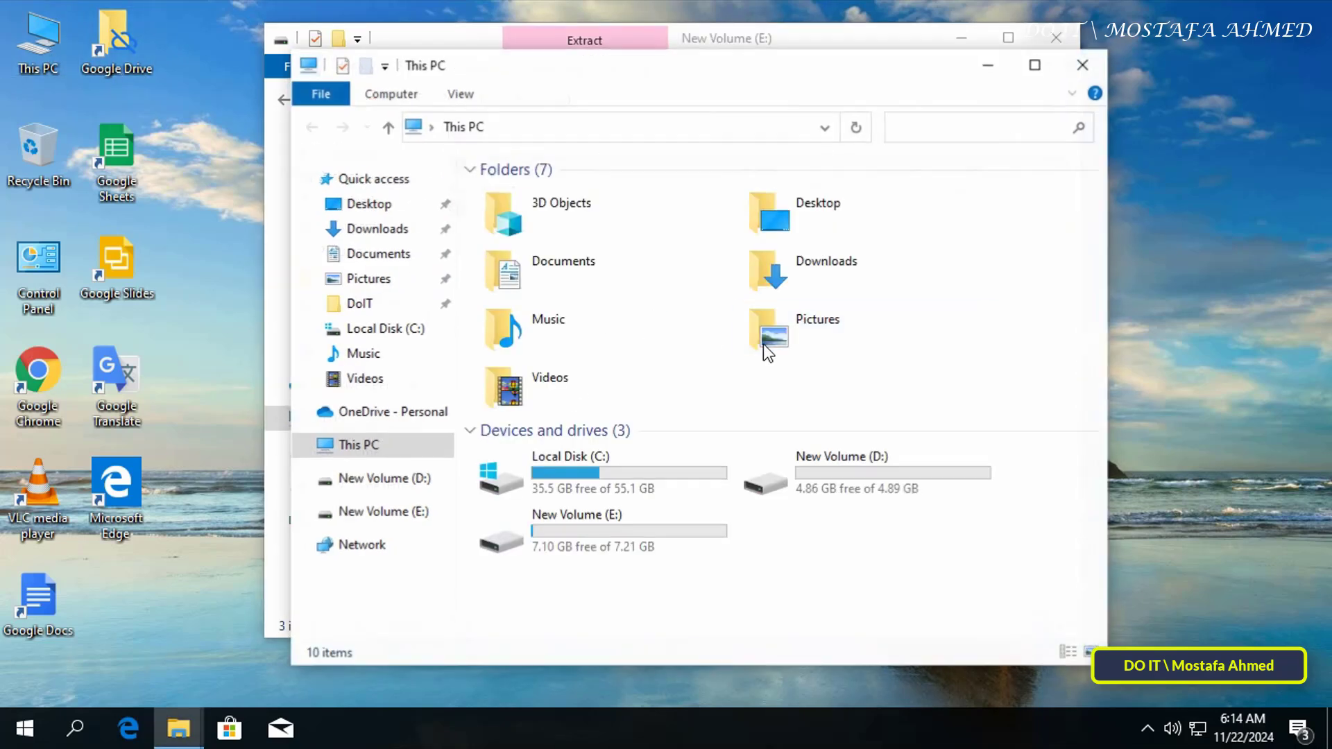
{"action": "double_click", "coordinate": [848, 467]}
{"action": "right_click", "coordinate": [700, 335]}
{"action": "left_click", "coordinate": [782, 479]}
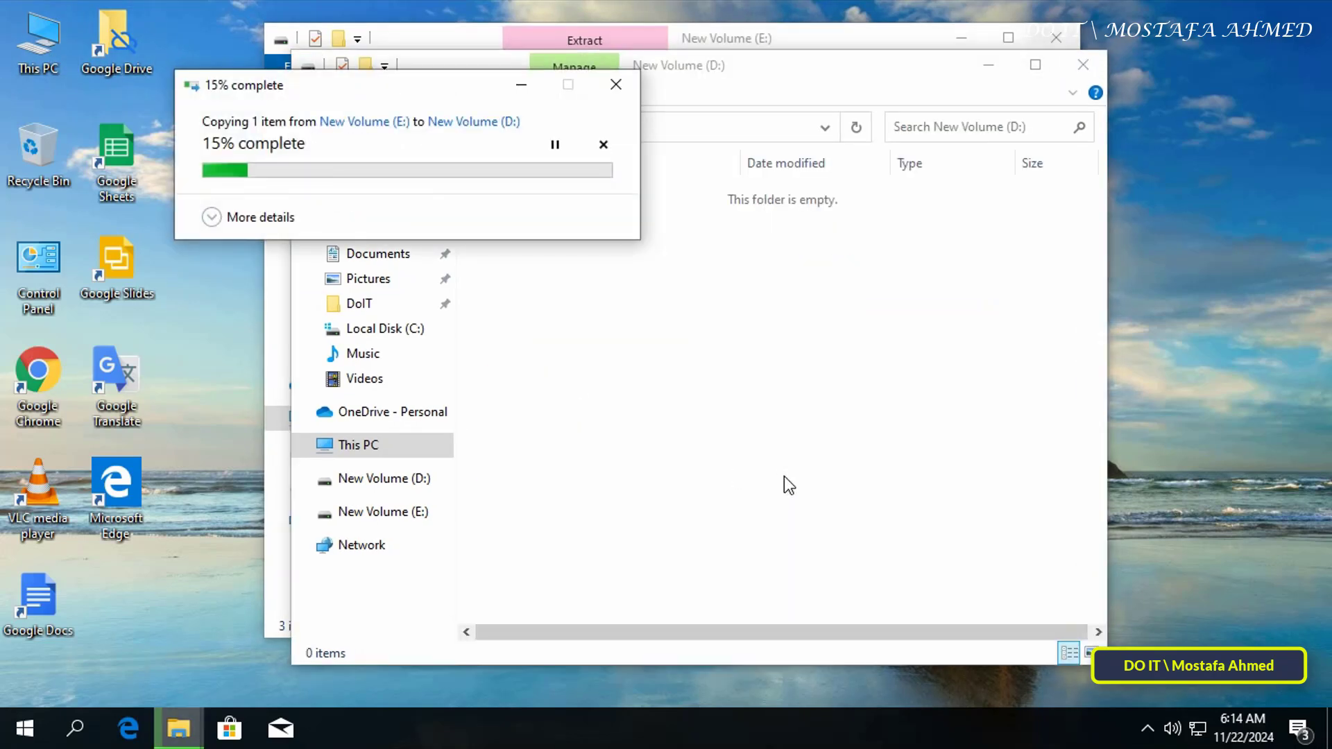
- Start the Transwiz installer
{"action": "left_click", "coordinate": [1082, 64]}
{"action": "left_click", "coordinate": [621, 291]}
{"action": "double_click", "coordinate": [497, 194]}
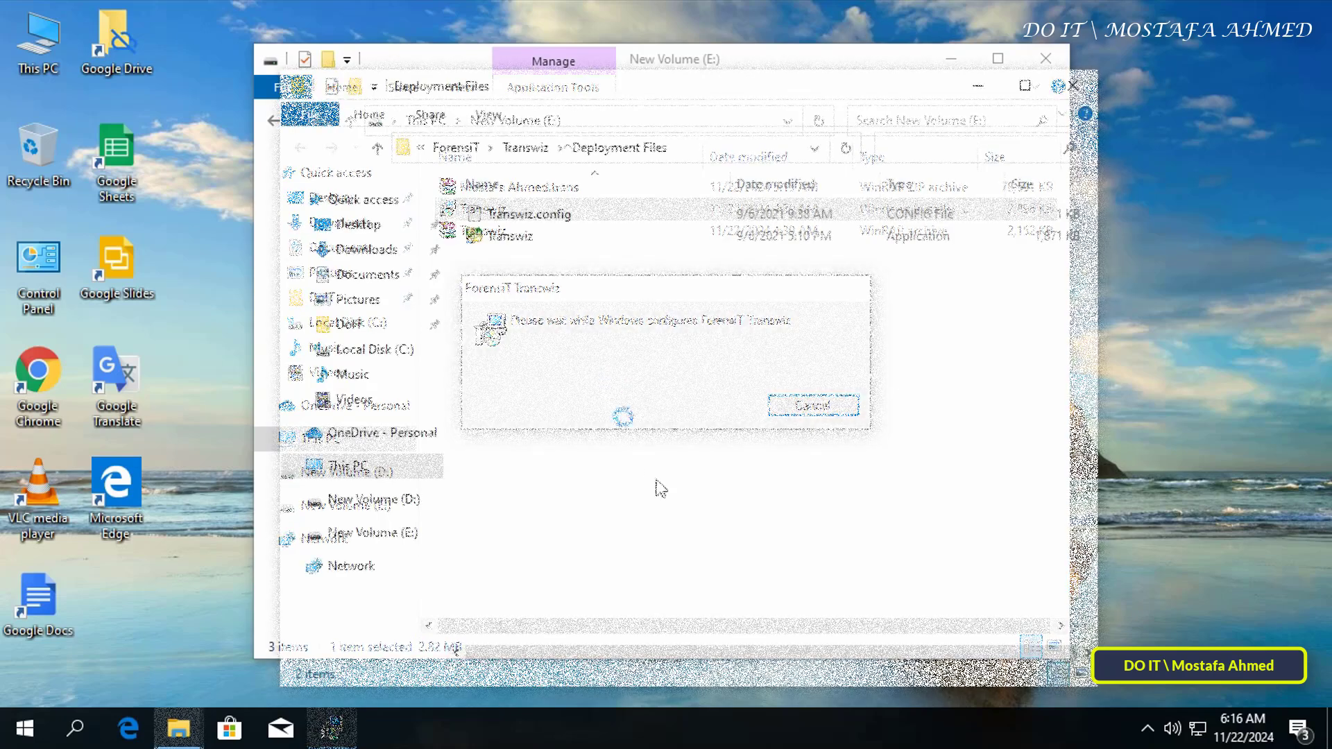
- Launch Transwiz and choose to import data onto this computer
{"action": "left_click", "coordinate": [522, 241]}
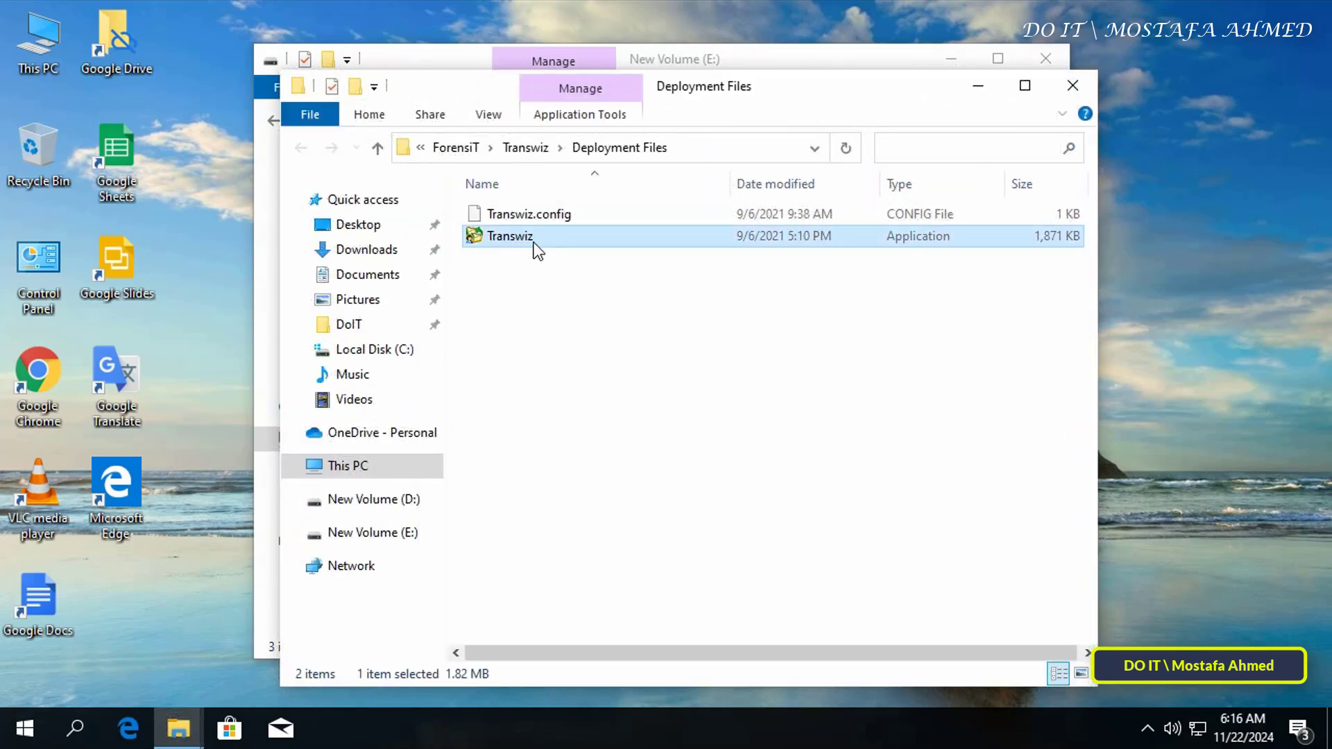
{"action": "double_click", "coordinate": [531, 240]}
{"action": "left_click", "coordinate": [1045, 64]}
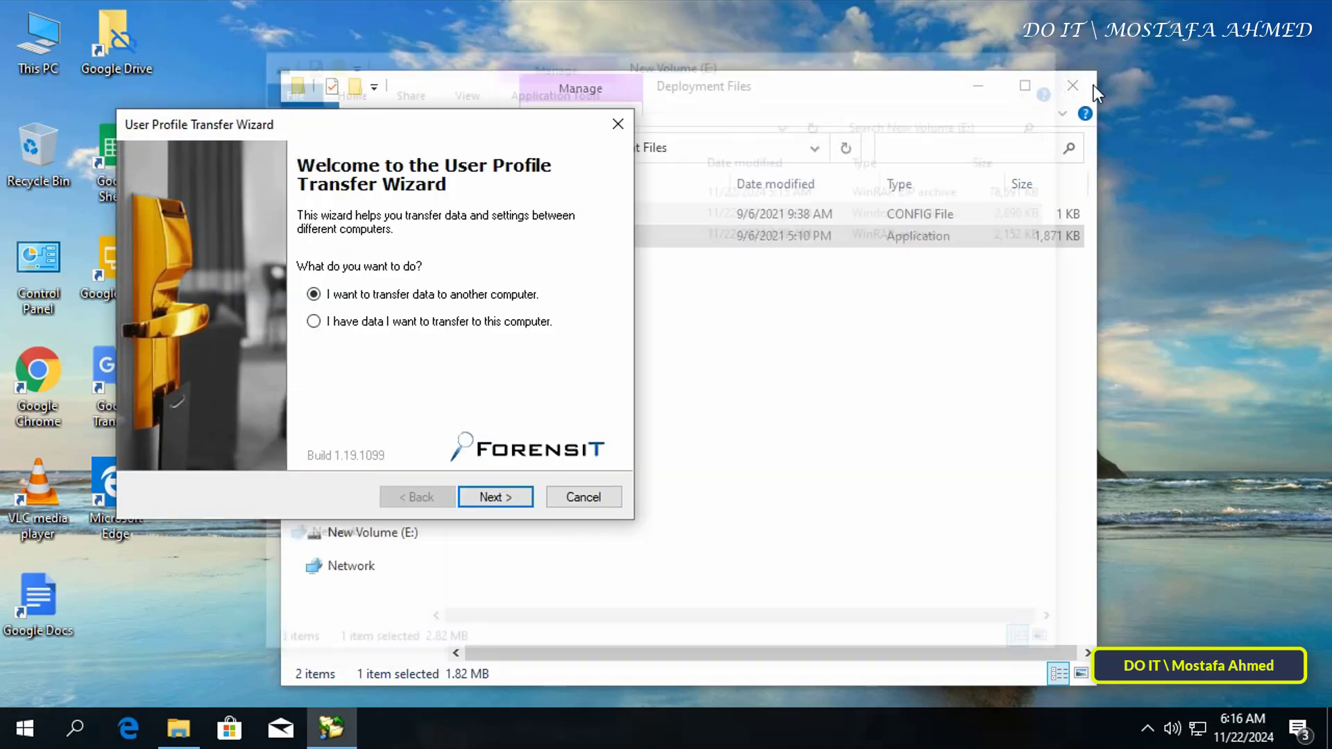
{"action": "left_click", "coordinate": [1071, 86]}
{"action": "left_click_drag", "start_coordinate": [552, 131], "coordinate": [867, 95]}
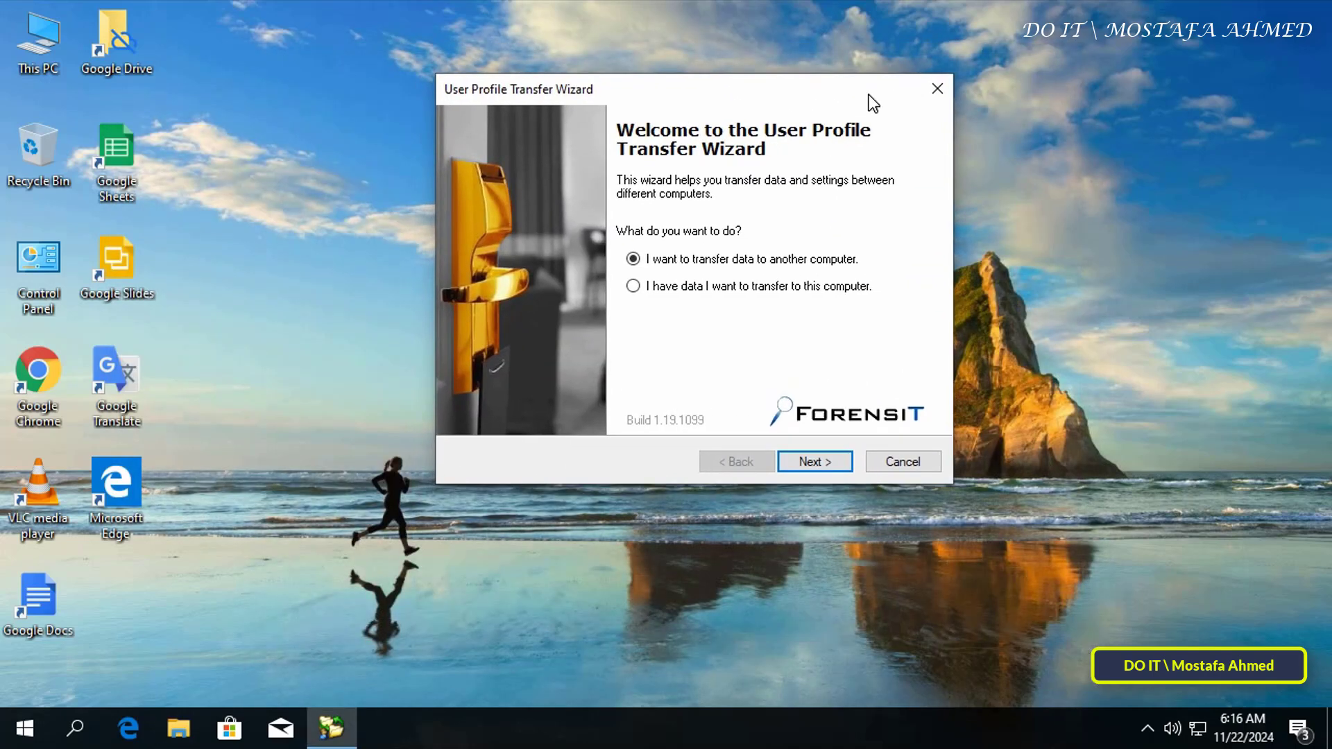
{"action": "left_click", "coordinate": [684, 290]}
{"action": "left_click", "coordinate": [822, 463]}
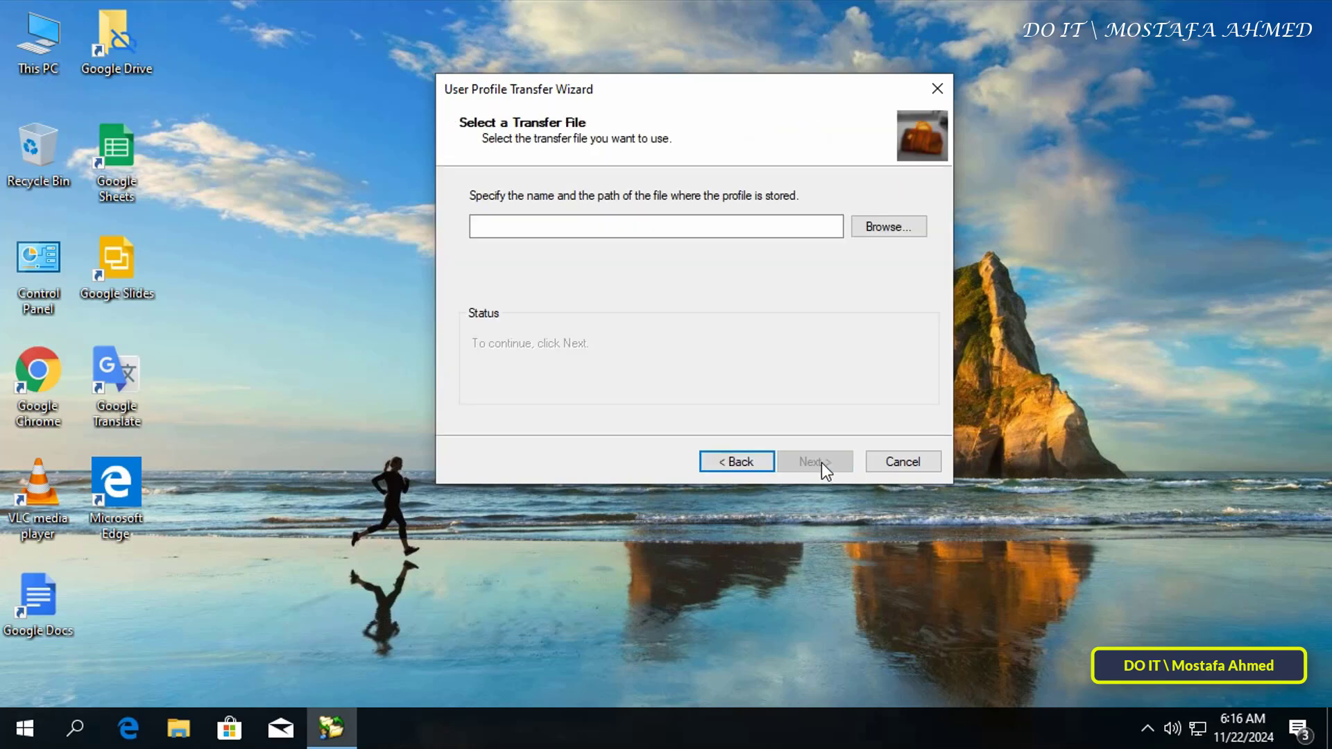
- Load the .trans.zip transfer file from New Volume (D:) and unlock it with its password
{"action": "left_click", "coordinate": [884, 220]}
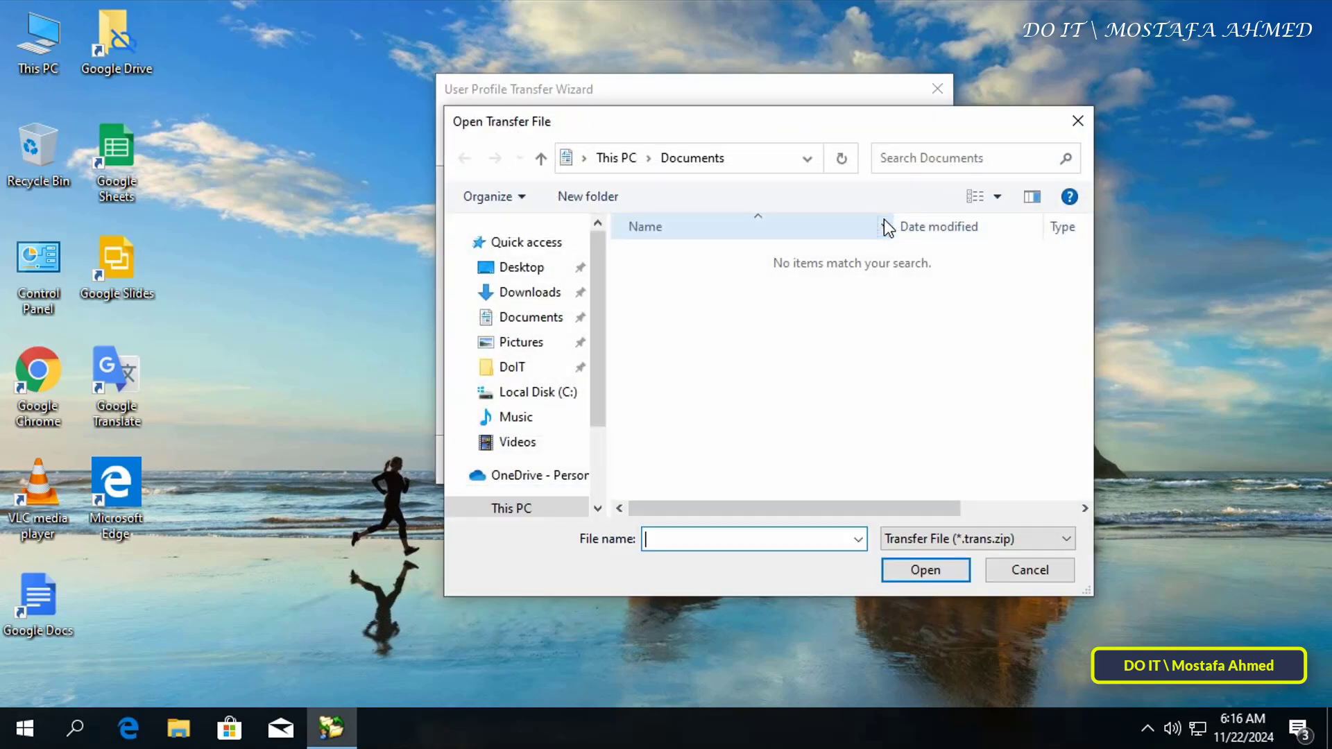
{"action": "scroll", "coordinate": [593, 414], "scroll_direction": "down", "scroll_amount": 2}
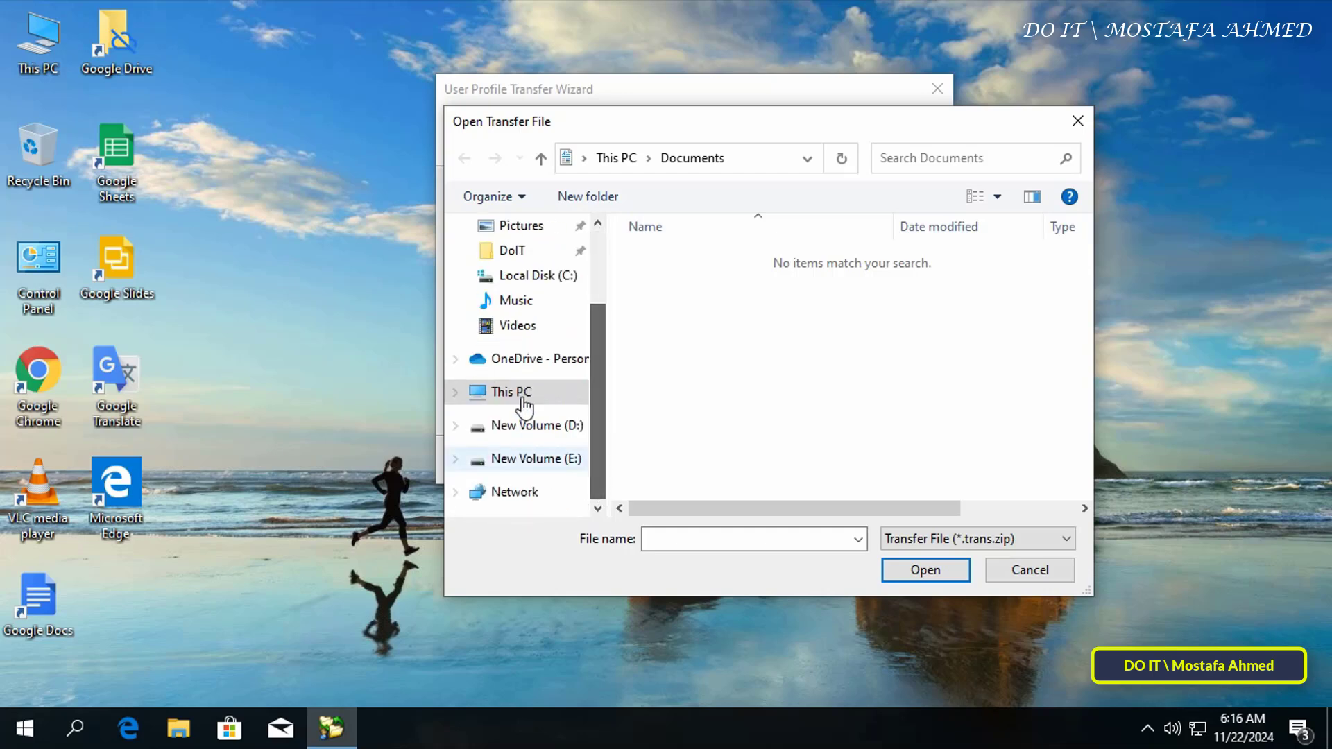
{"action": "scroll", "coordinate": [939, 395], "scroll_direction": "down", "scroll_amount": 5}
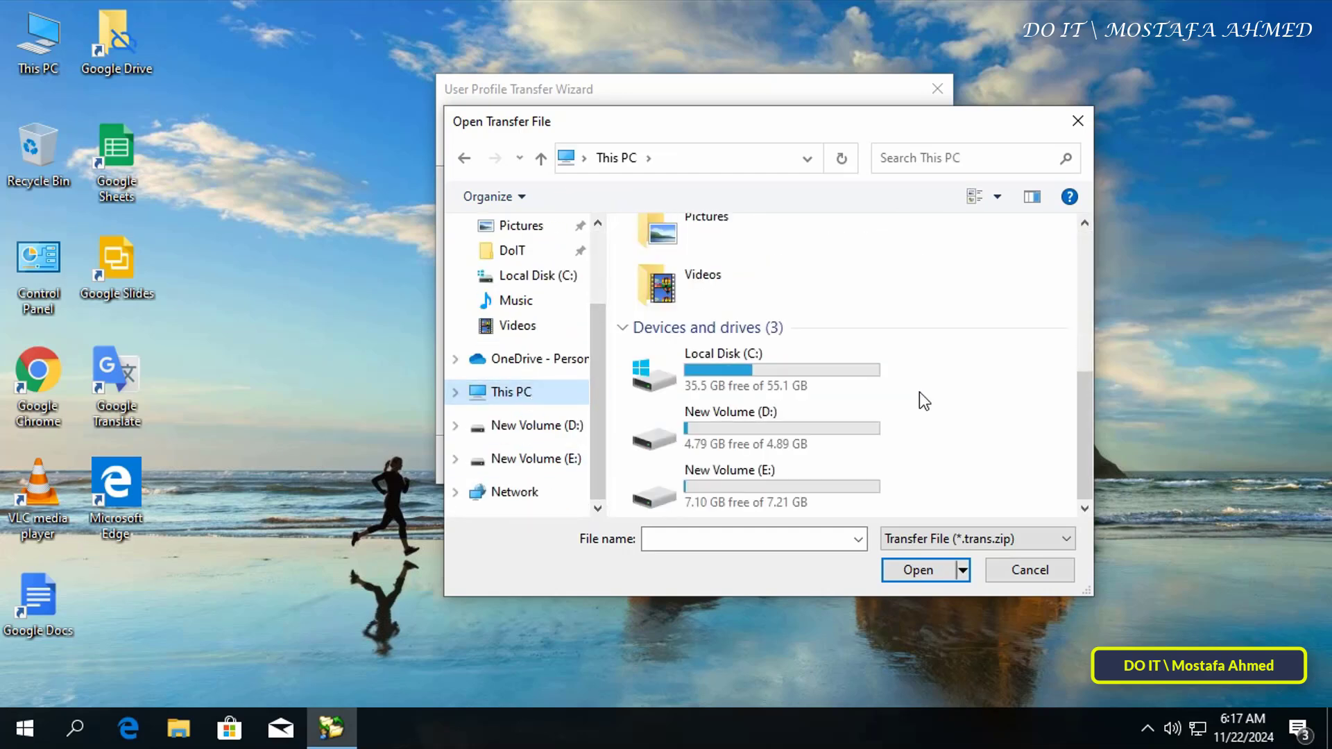
{"action": "double_click", "coordinate": [767, 415]}
{"action": "left_click", "coordinate": [706, 260]}
{"action": "double_click", "coordinate": [706, 260]}
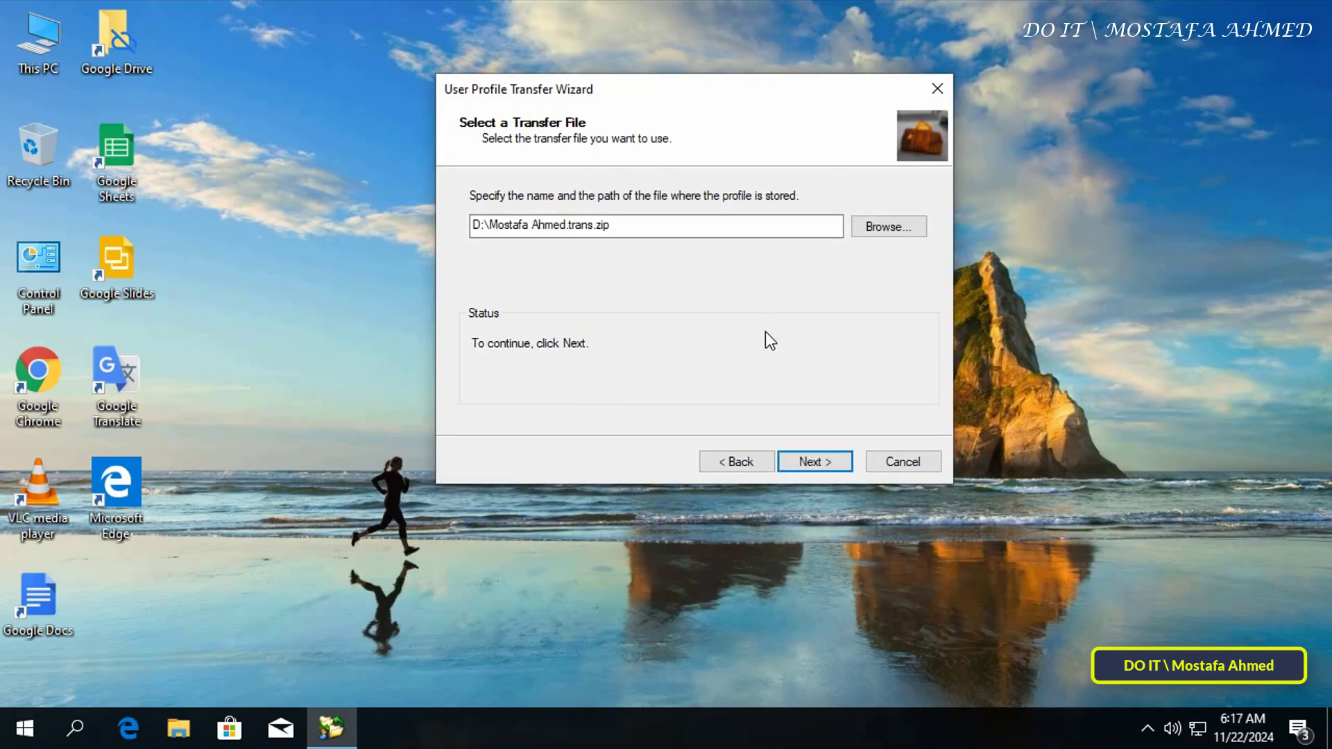
{"action": "left_click", "coordinate": [810, 462]}
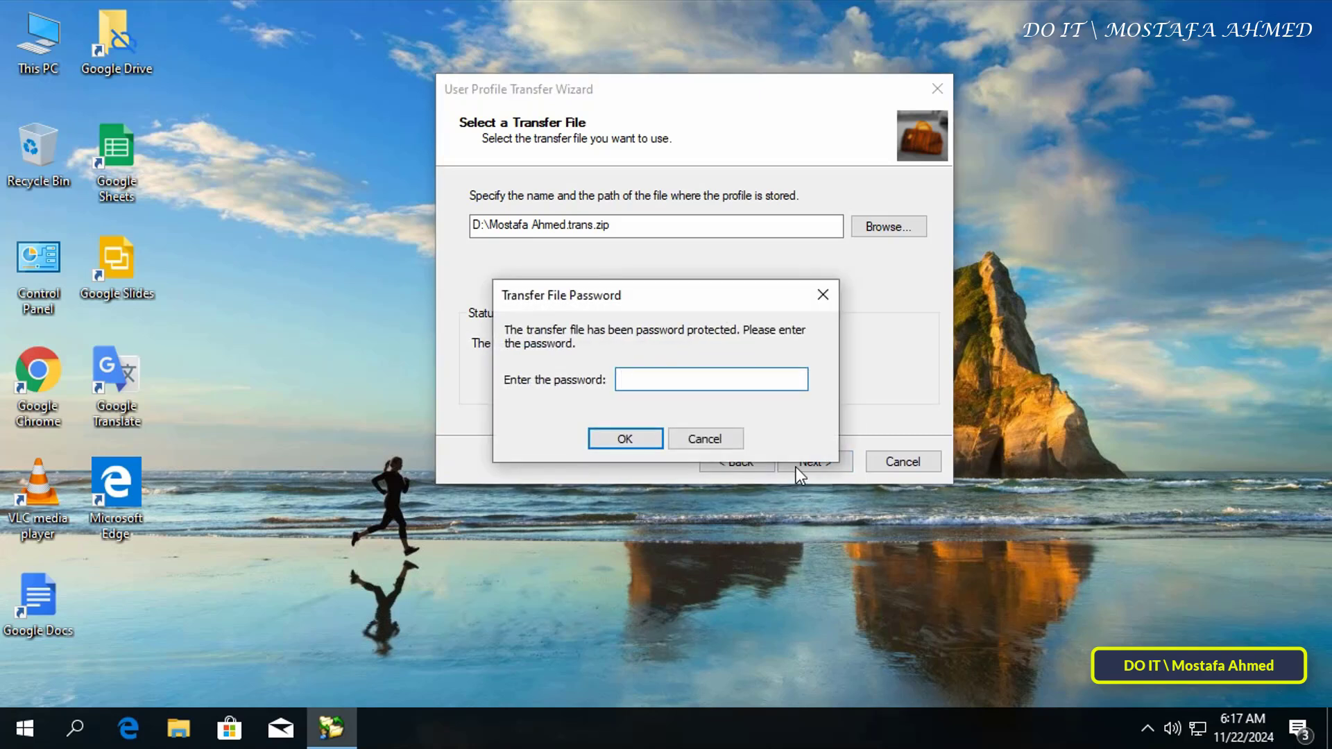
{"action": "type", "text": "•••••••••"}
{"action": "key", "text": "Return"}
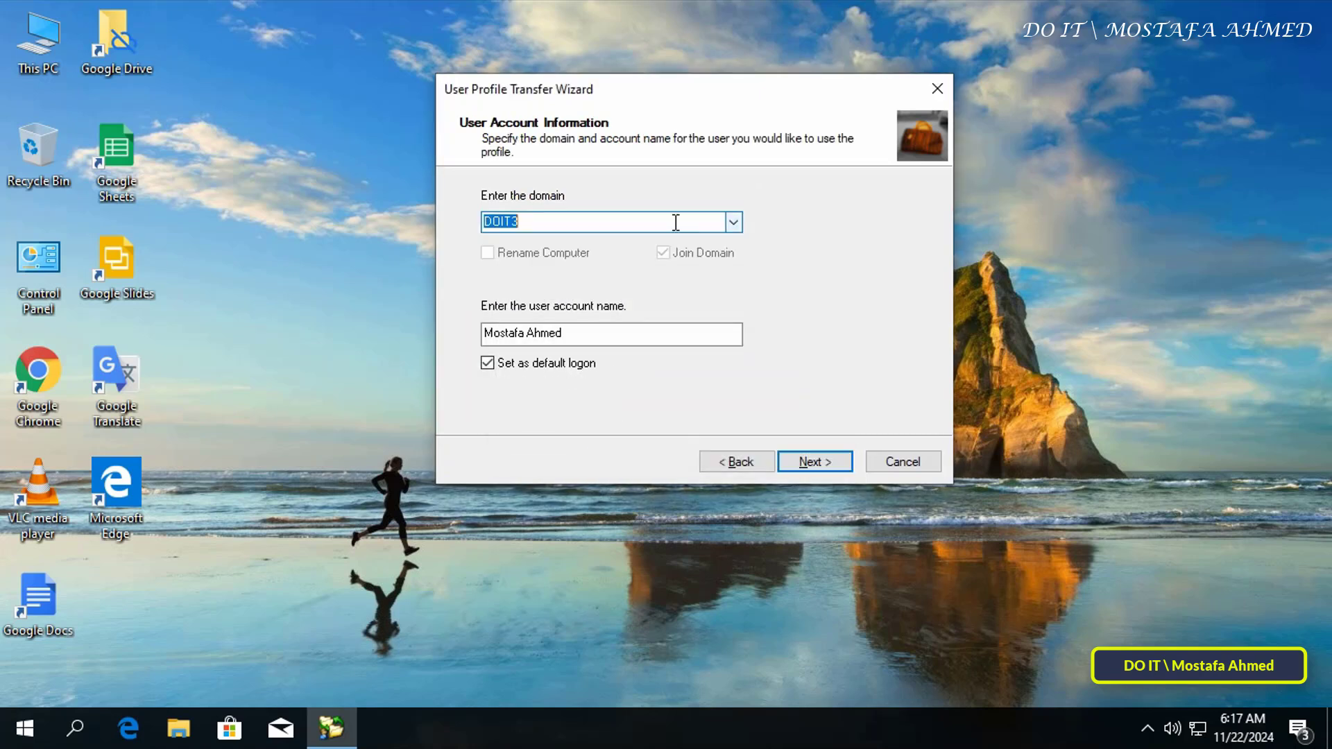
- Replace the DOIT3 domain with 'OK' and untick Join Domain
{"action": "key", "text": "BackSpace"}
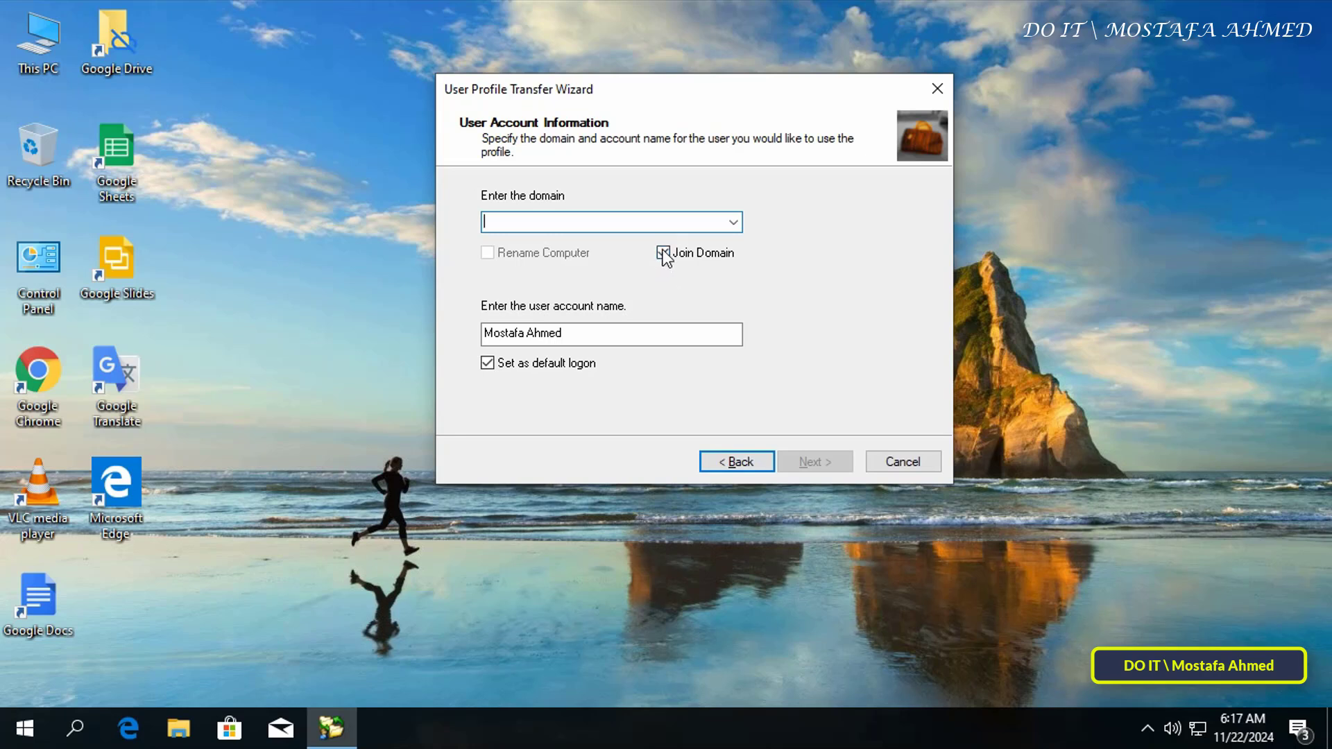
{"action": "left_click", "coordinate": [663, 252]}
{"action": "left_click", "coordinate": [558, 221]}
{"action": "type", "text": "OK"}
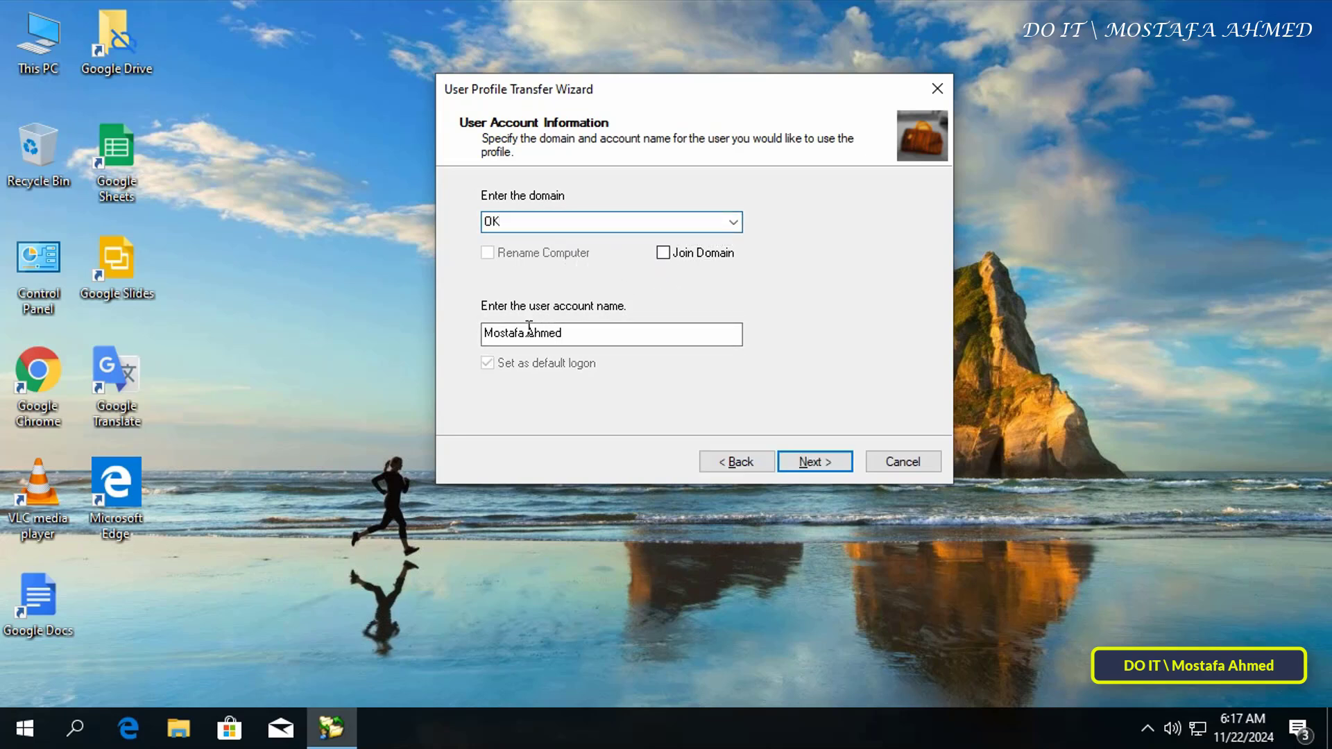
{"action": "left_click", "coordinate": [825, 465]}
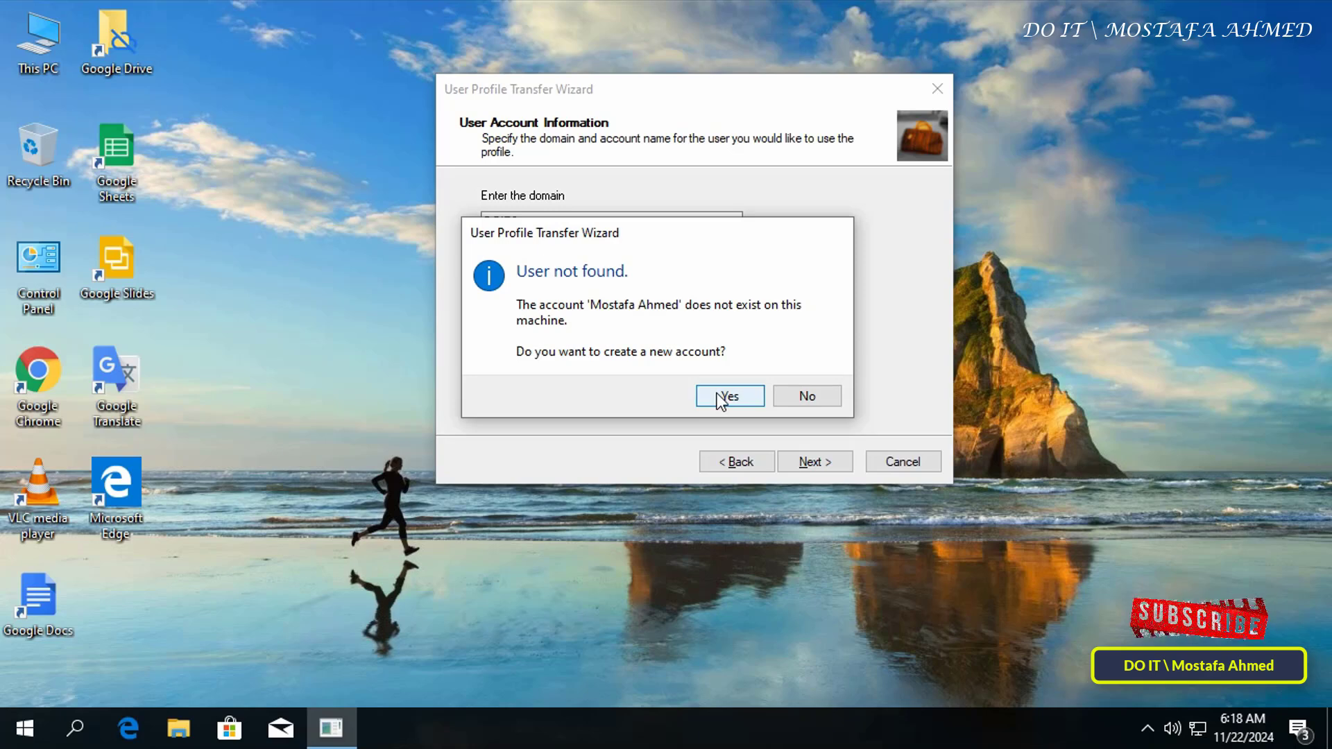
- Agree to create a new account with Administrator access
{"action": "left_click", "coordinate": [722, 398]}
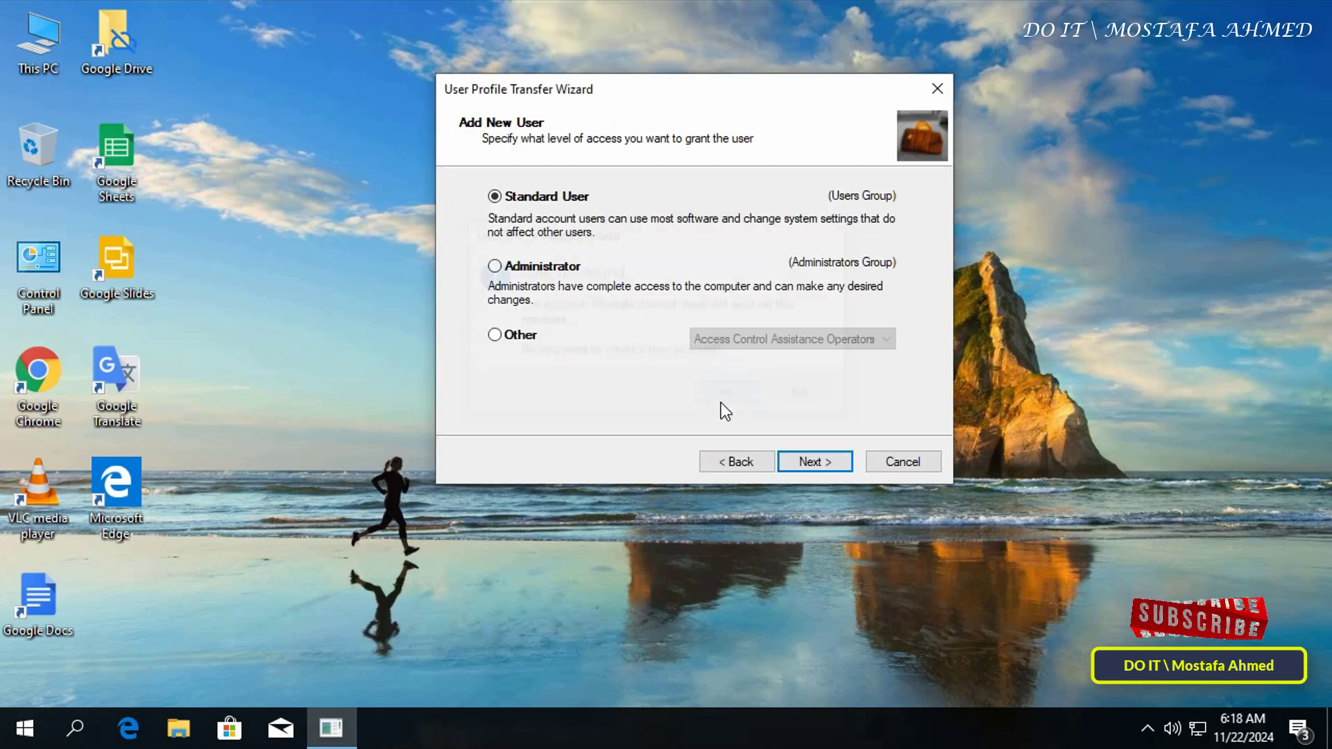
{"action": "left_click", "coordinate": [543, 271]}
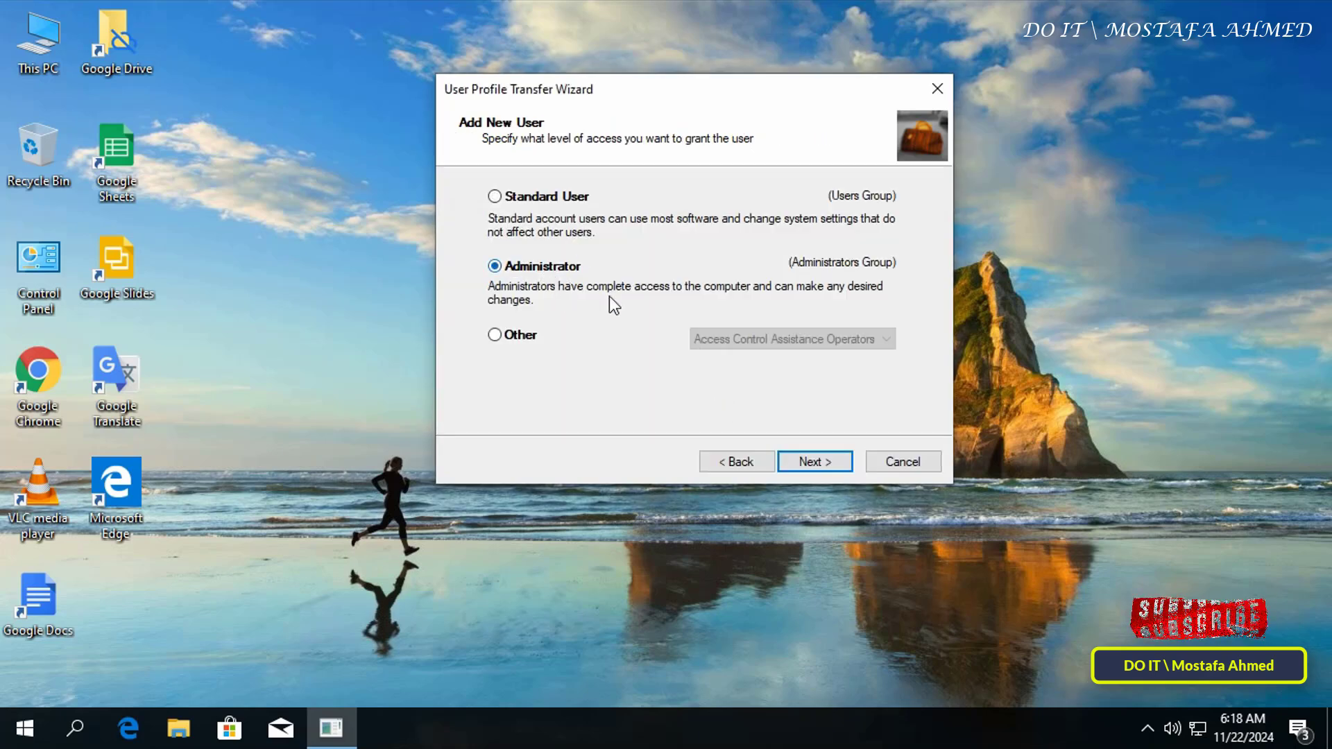
{"action": "left_click", "coordinate": [808, 460]}
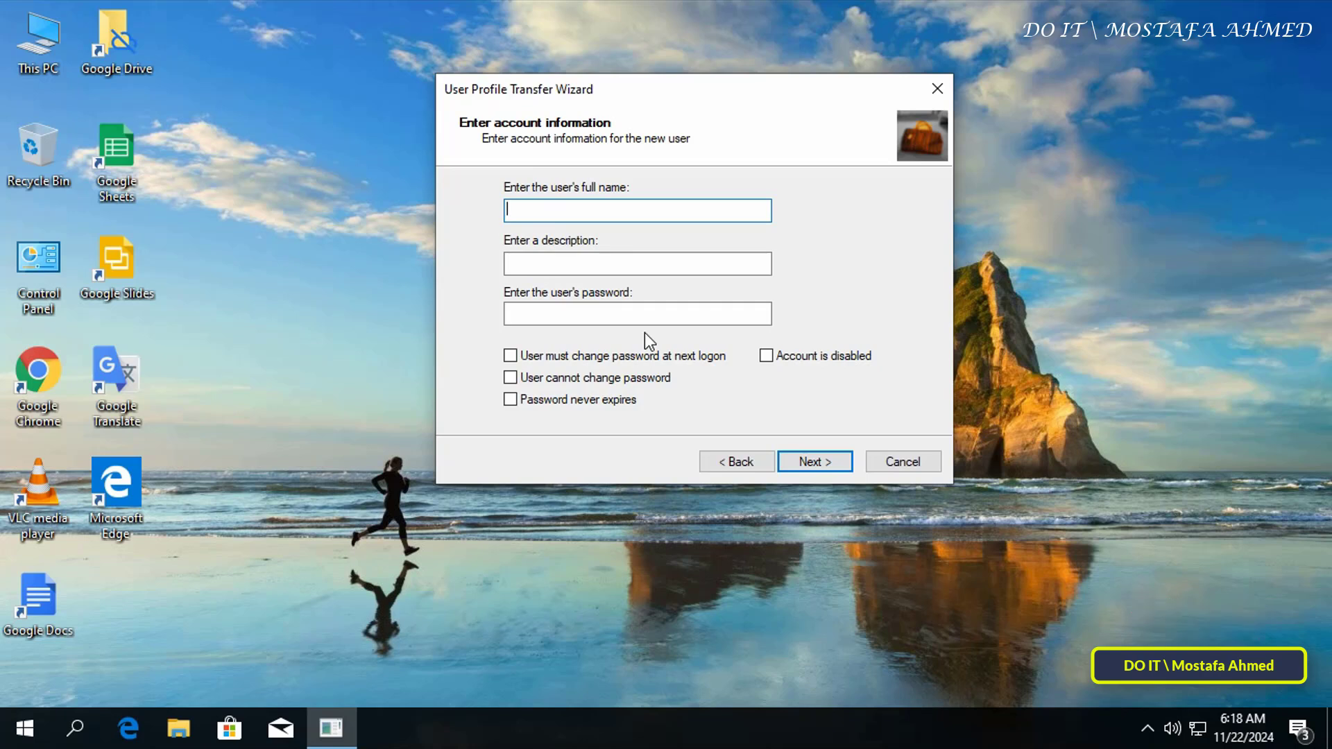
- Enter the account's name and password, set it to never expire, and finish the transfer
{"action": "type", "text": "Mosta"}
{"action": "key", "text": "Tab"}
{"action": "key", "text": "Tab"}
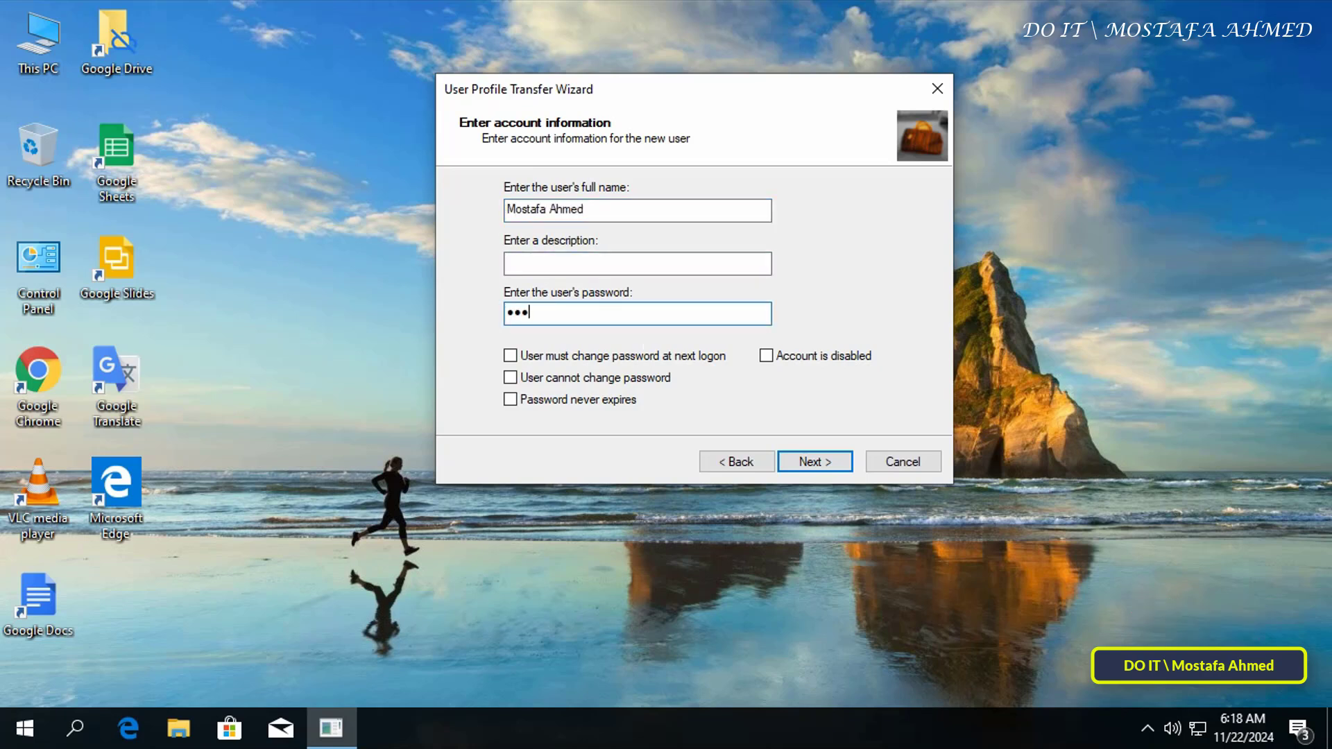
{"action": "left_click", "coordinate": [576, 401]}
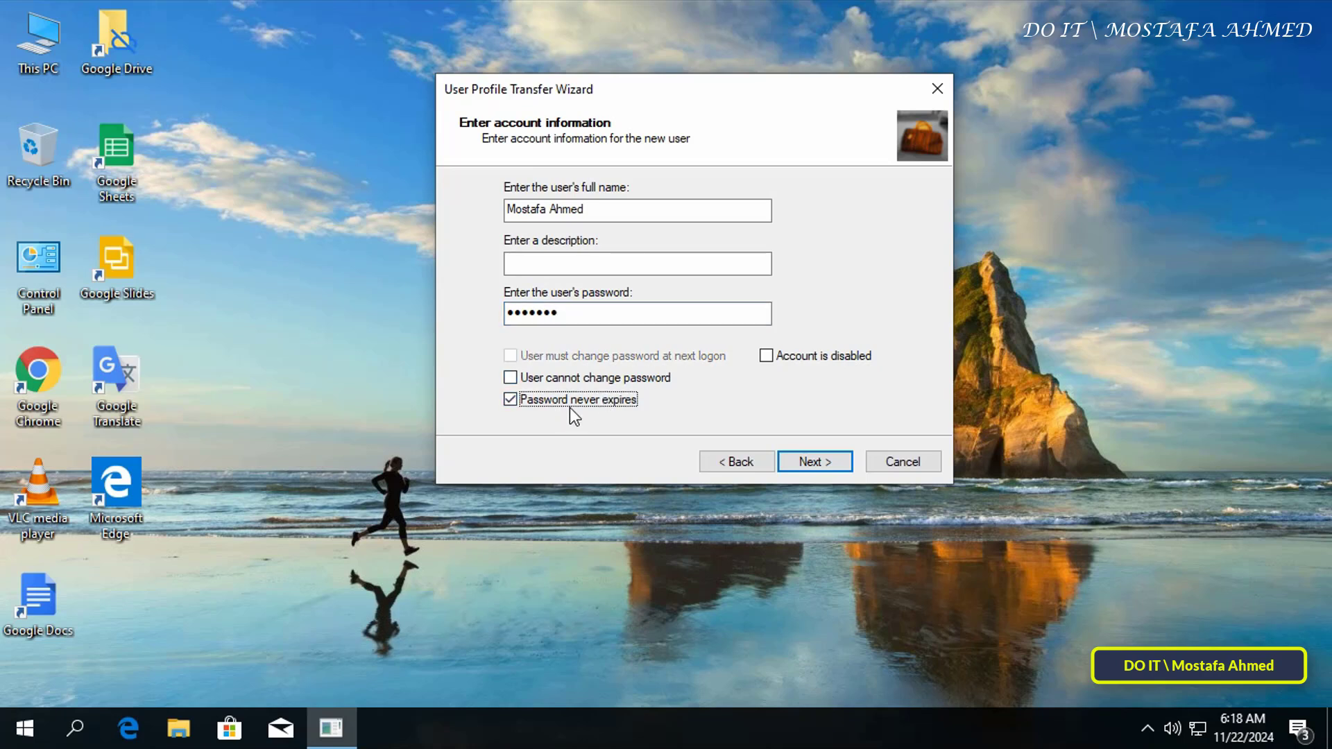
{"action": "left_click", "coordinate": [809, 461]}
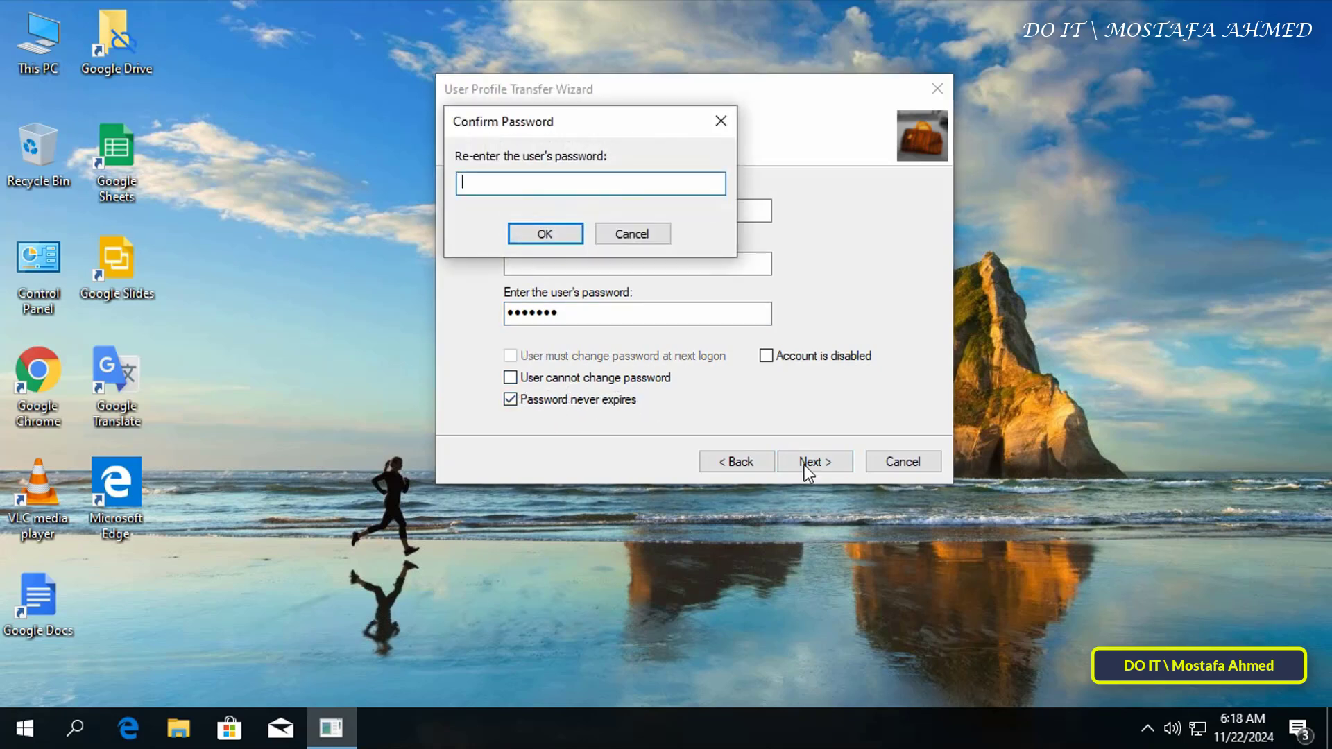
{"action": "left_click", "coordinate": [551, 235]}
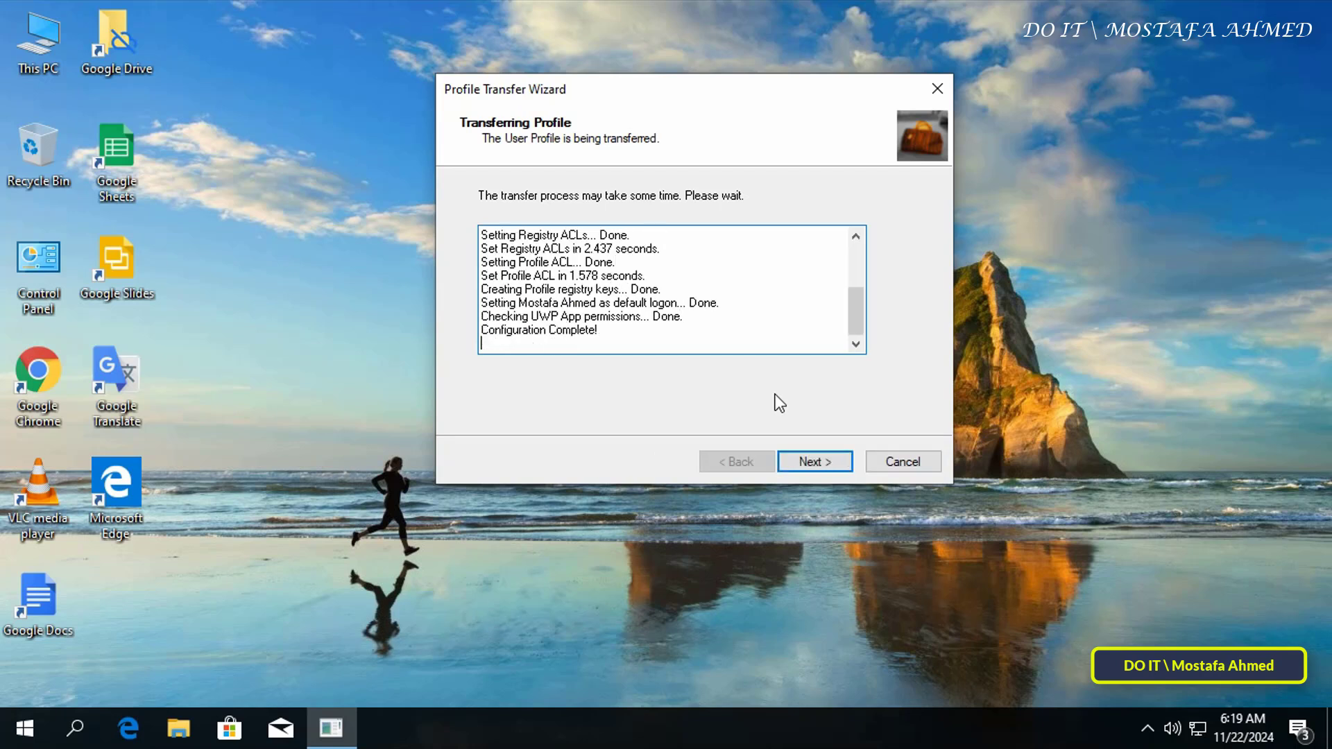
{"action": "left_click", "coordinate": [813, 461]}
{"action": "left_click", "coordinate": [810, 459]}
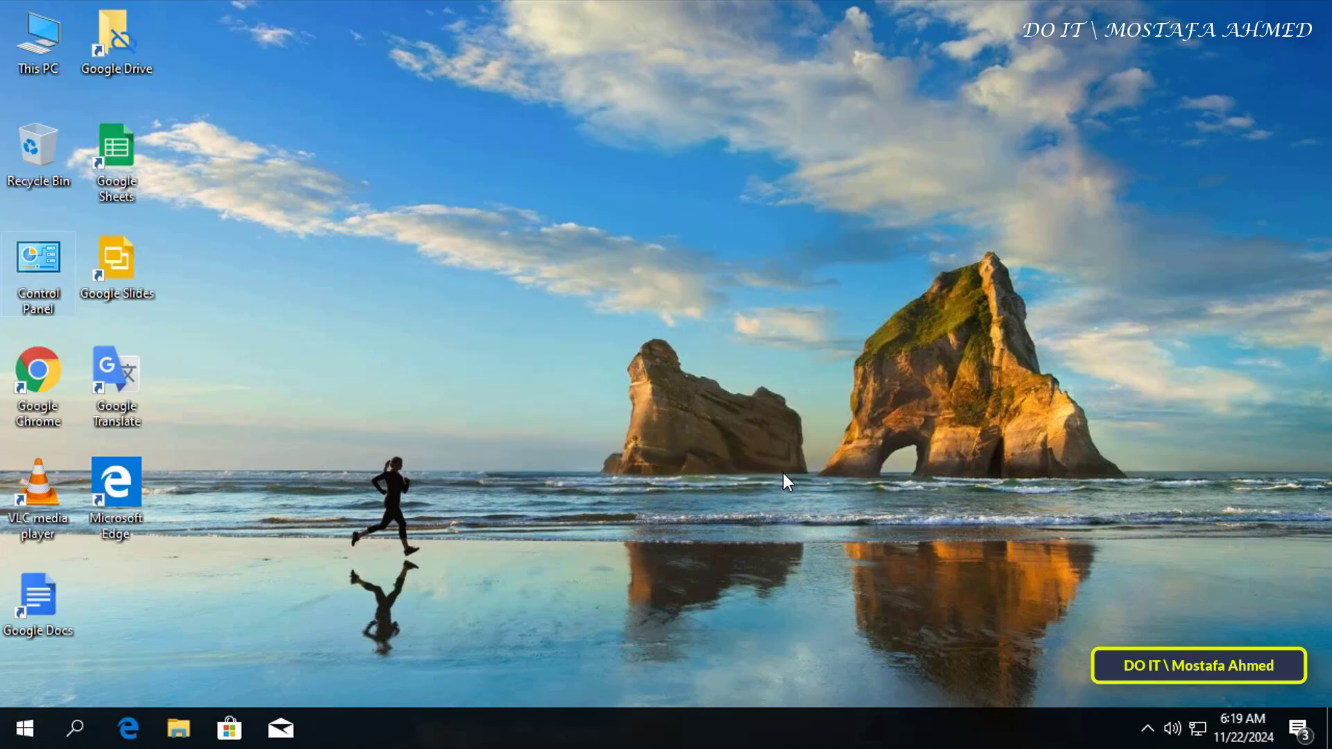
- Check Local Users and Groups > Users for the new account, then close Computer Management
{"action": "right_click", "coordinate": [50, 39]}
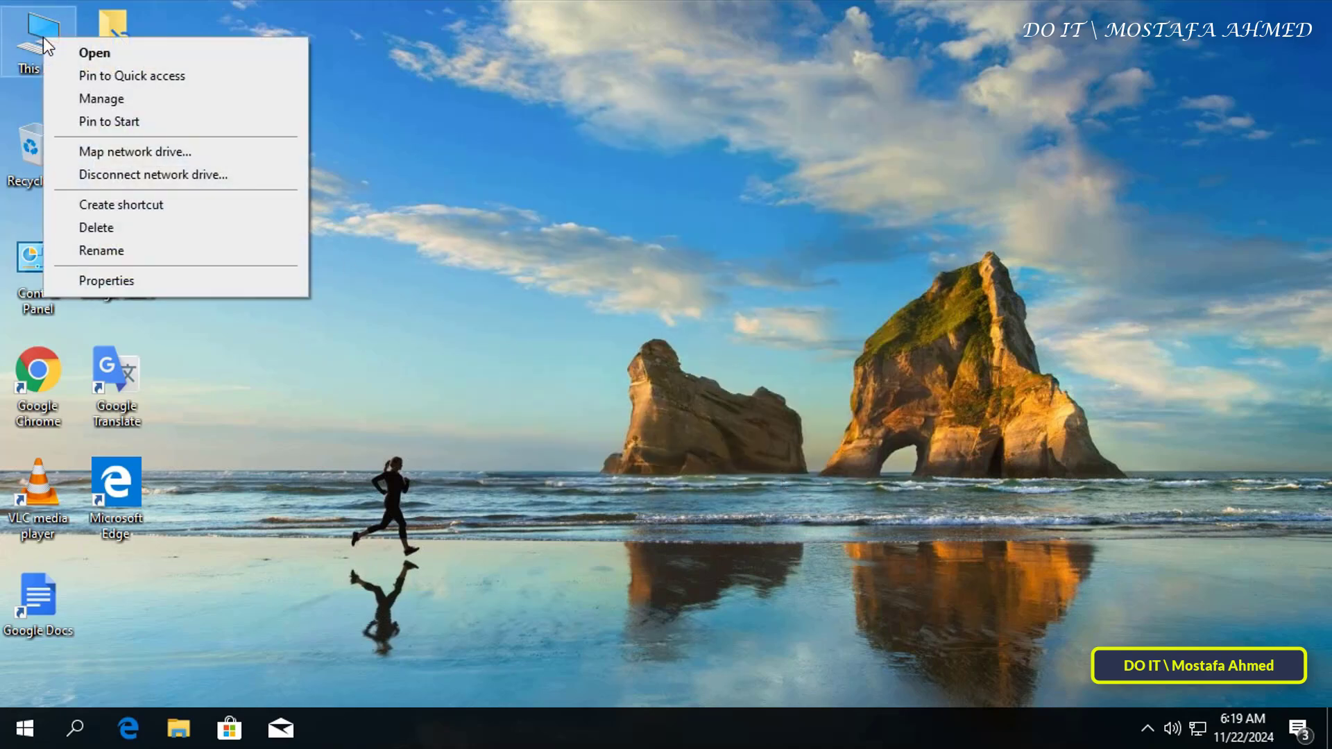
{"action": "left_click", "coordinate": [90, 98]}
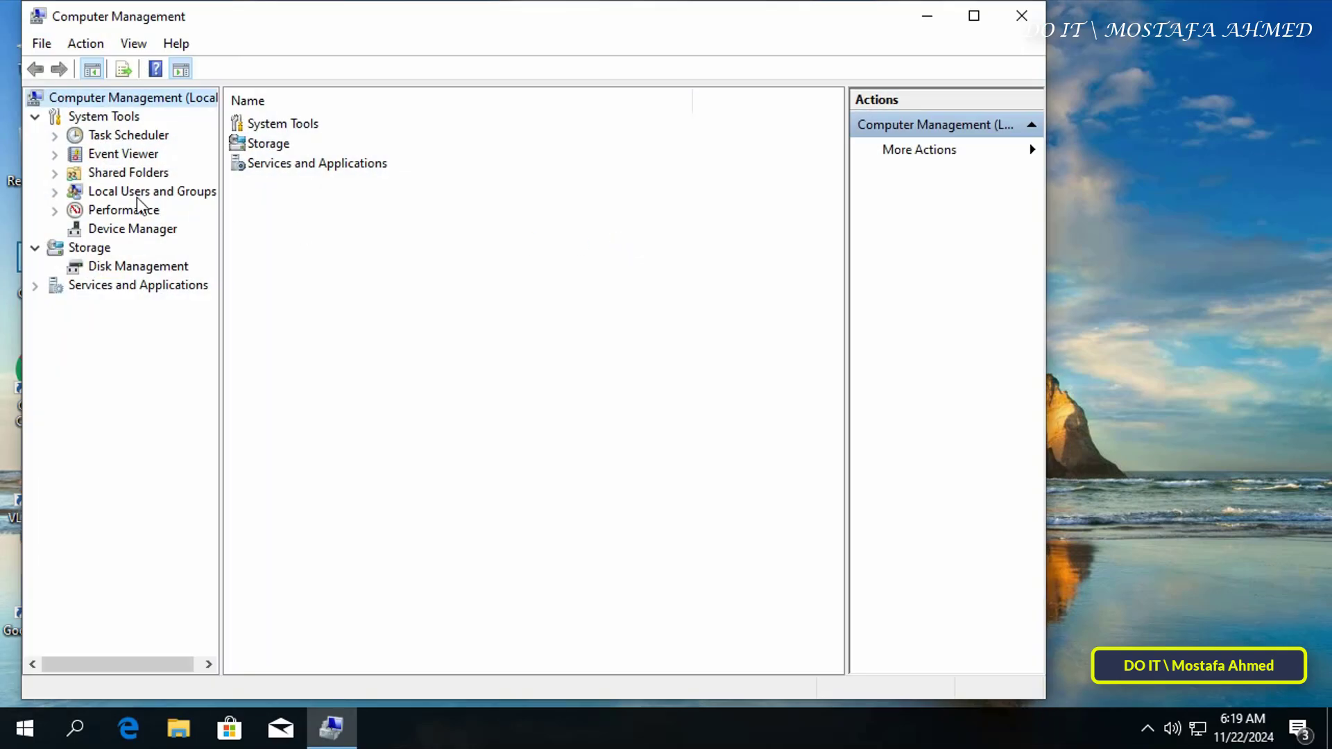
{"action": "left_click", "coordinate": [137, 195]}
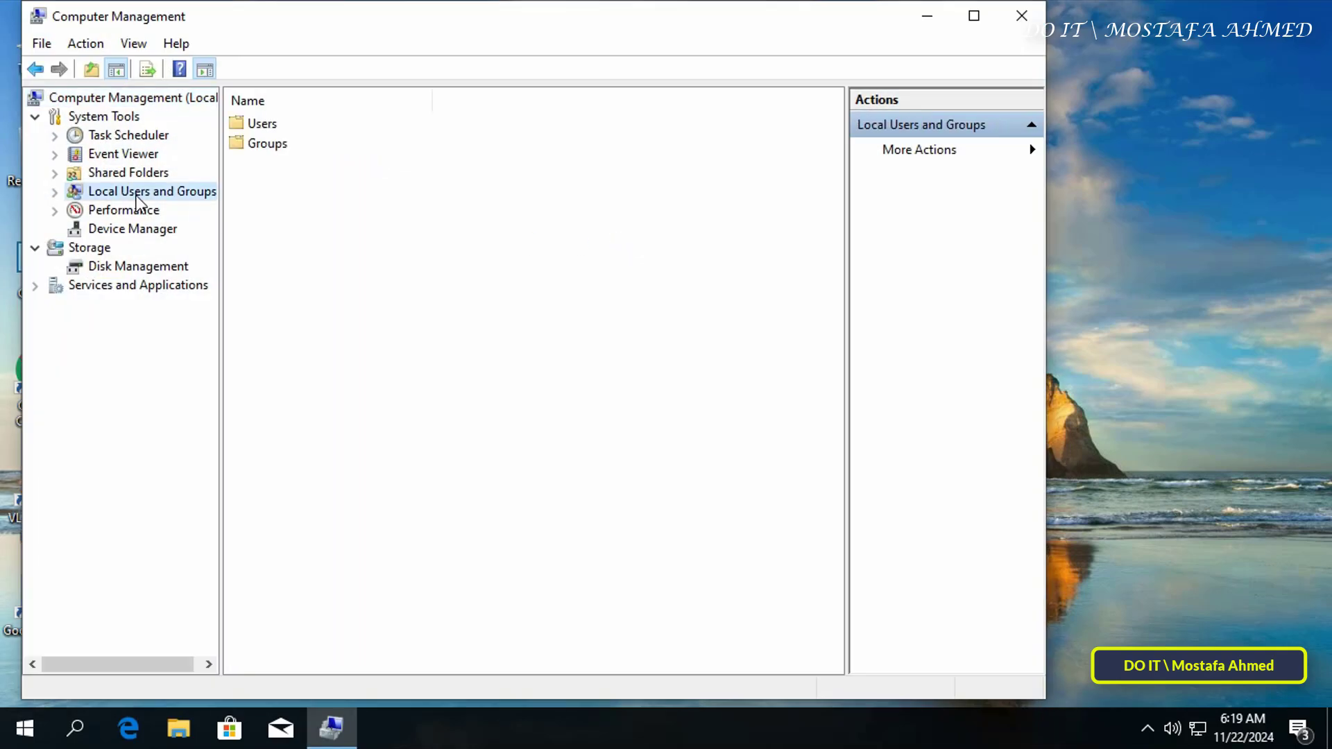
{"action": "double_click", "coordinate": [249, 128]}
{"action": "left_click", "coordinate": [308, 186]}
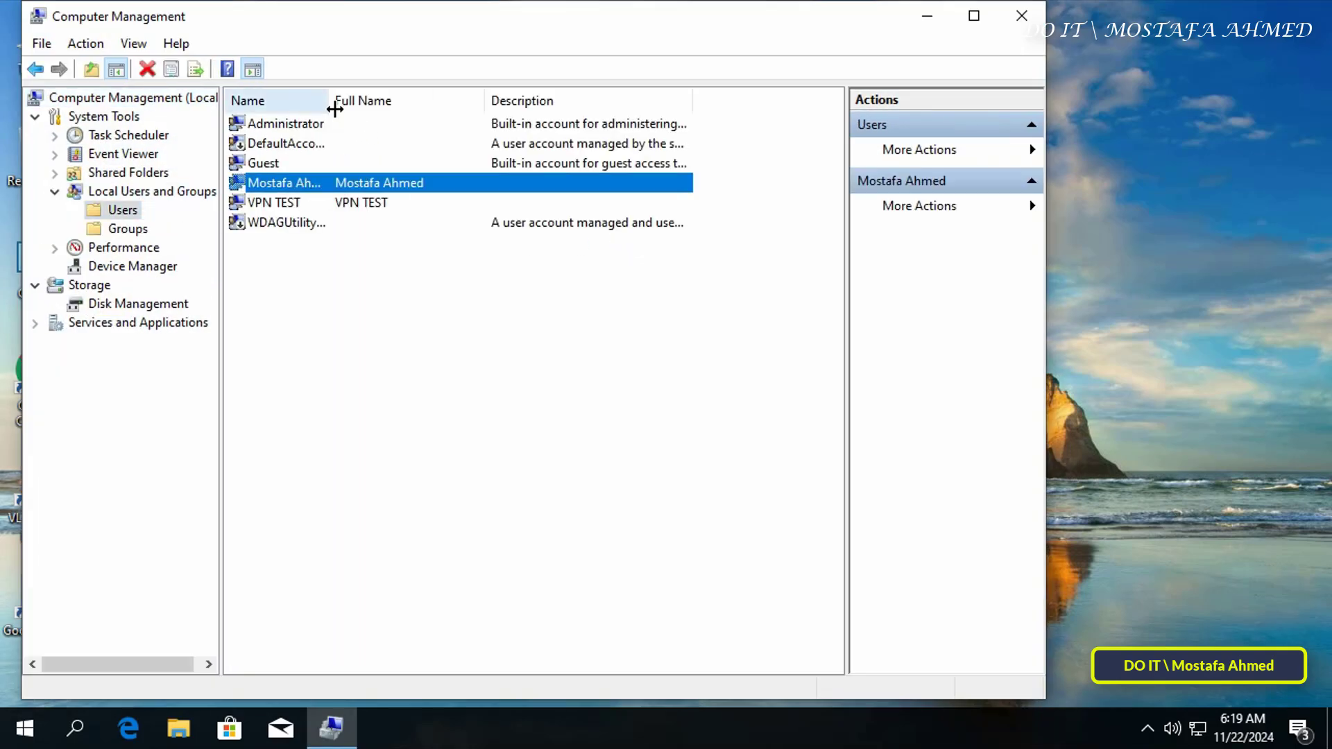
{"action": "double_click", "coordinate": [334, 108]}
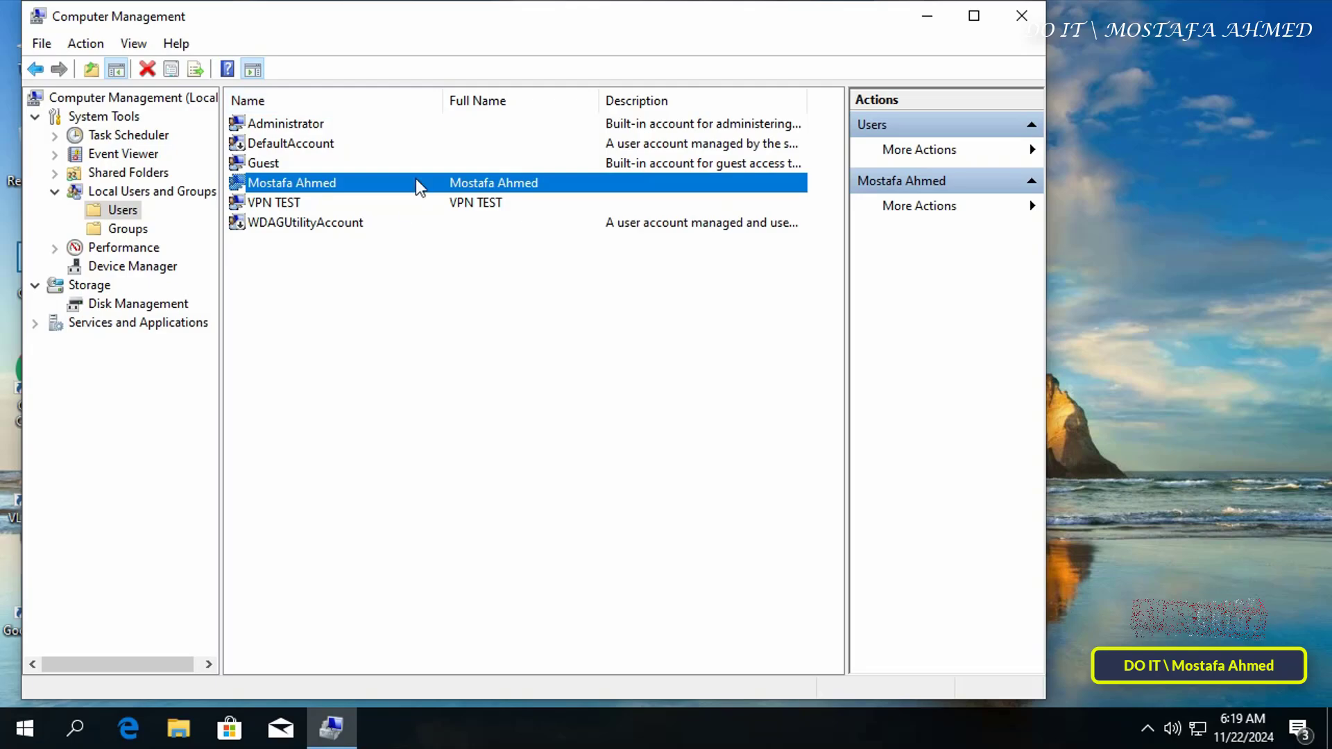
{"action": "left_click", "coordinate": [1032, 15]}
{"action": "left_click", "coordinate": [40, 722]}
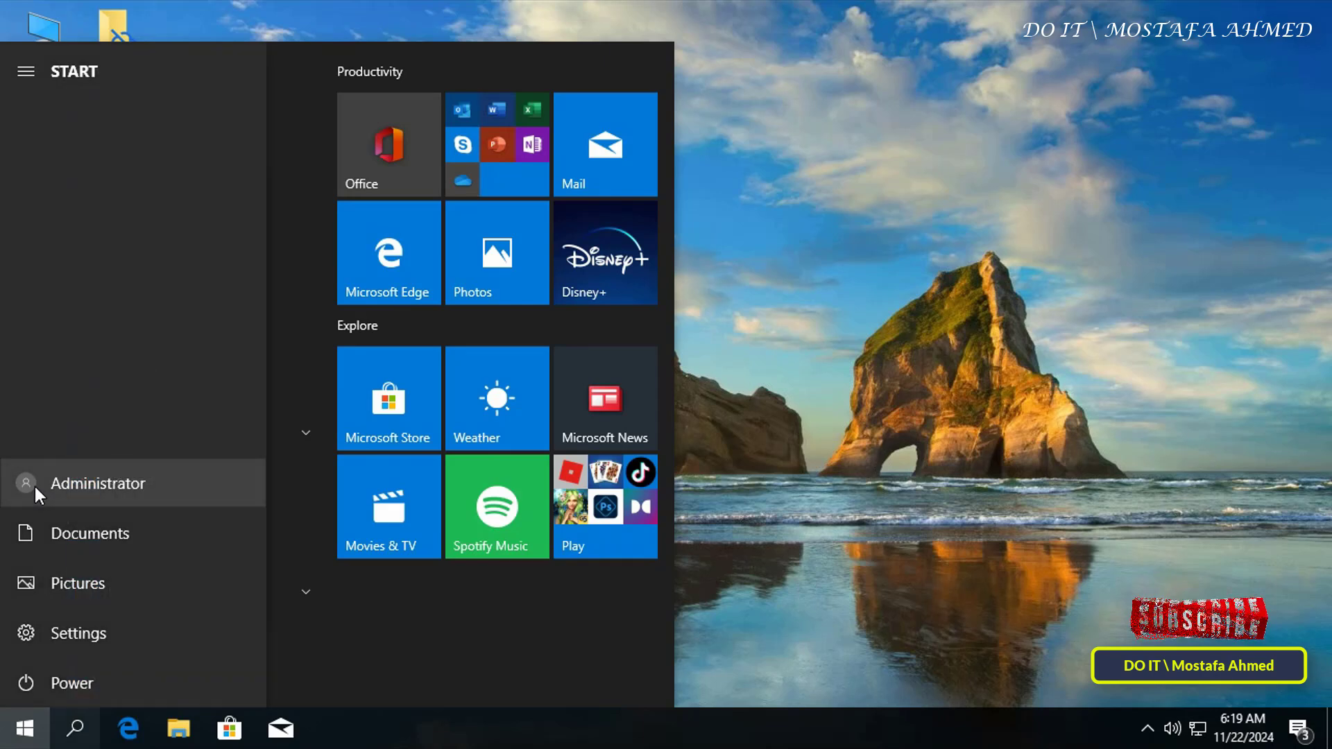
- Switch to the newly created transferred account and sign in with its password
{"action": "left_click", "coordinate": [34, 485]}
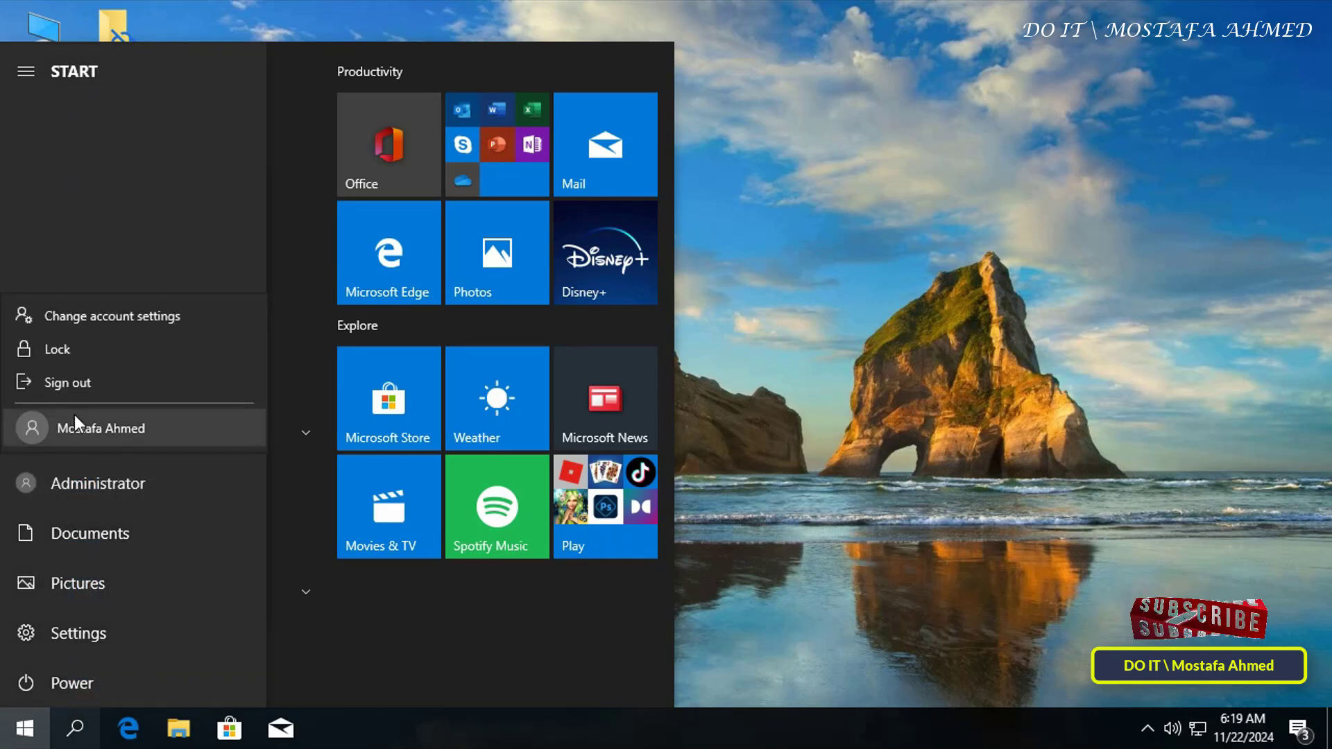
{"action": "left_click", "coordinate": [111, 430]}
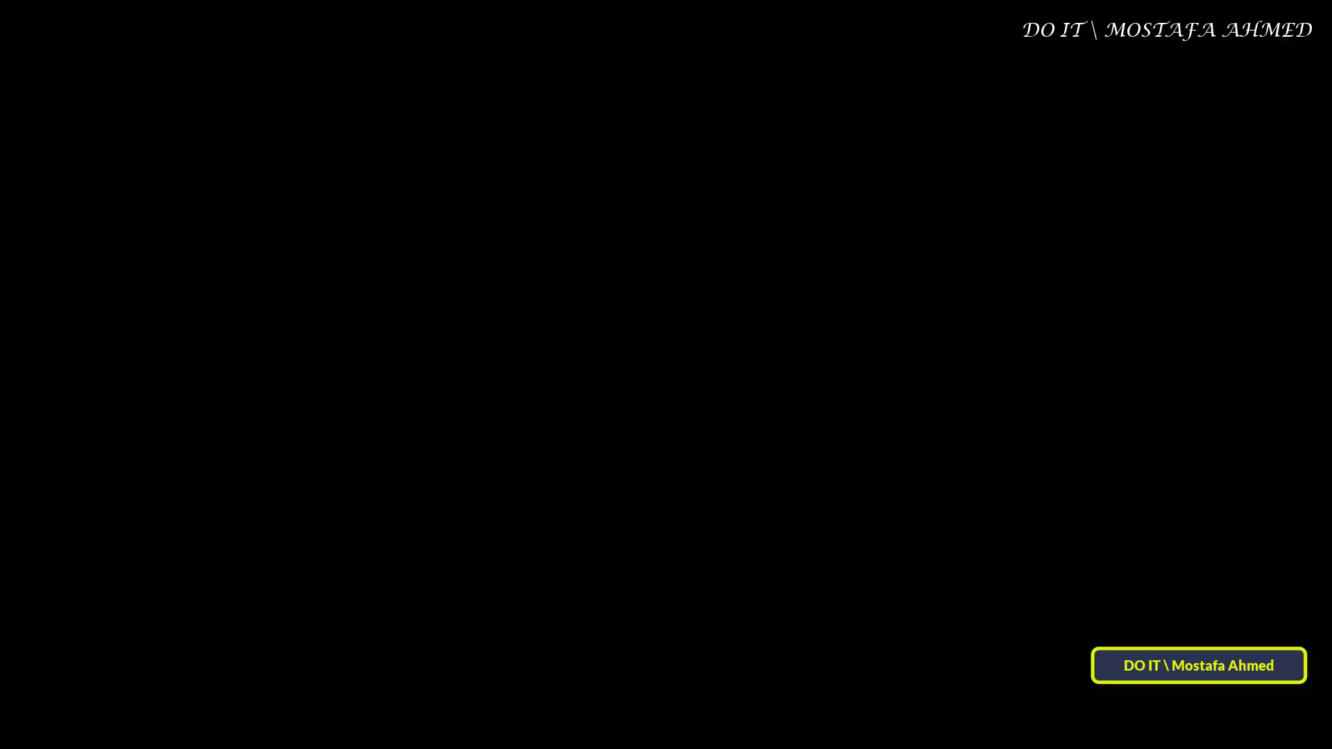
{"action": "type", "text": "1"}
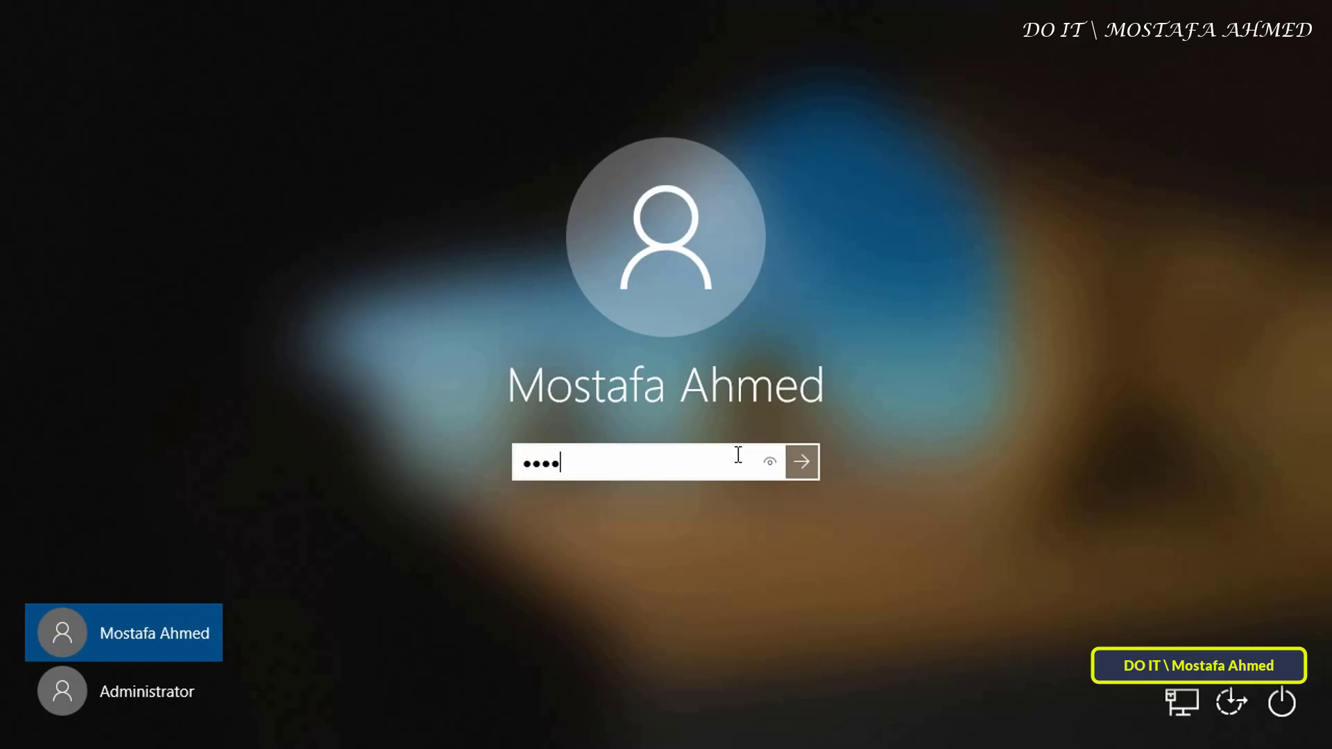
{"action": "left_click", "coordinate": [814, 469]}
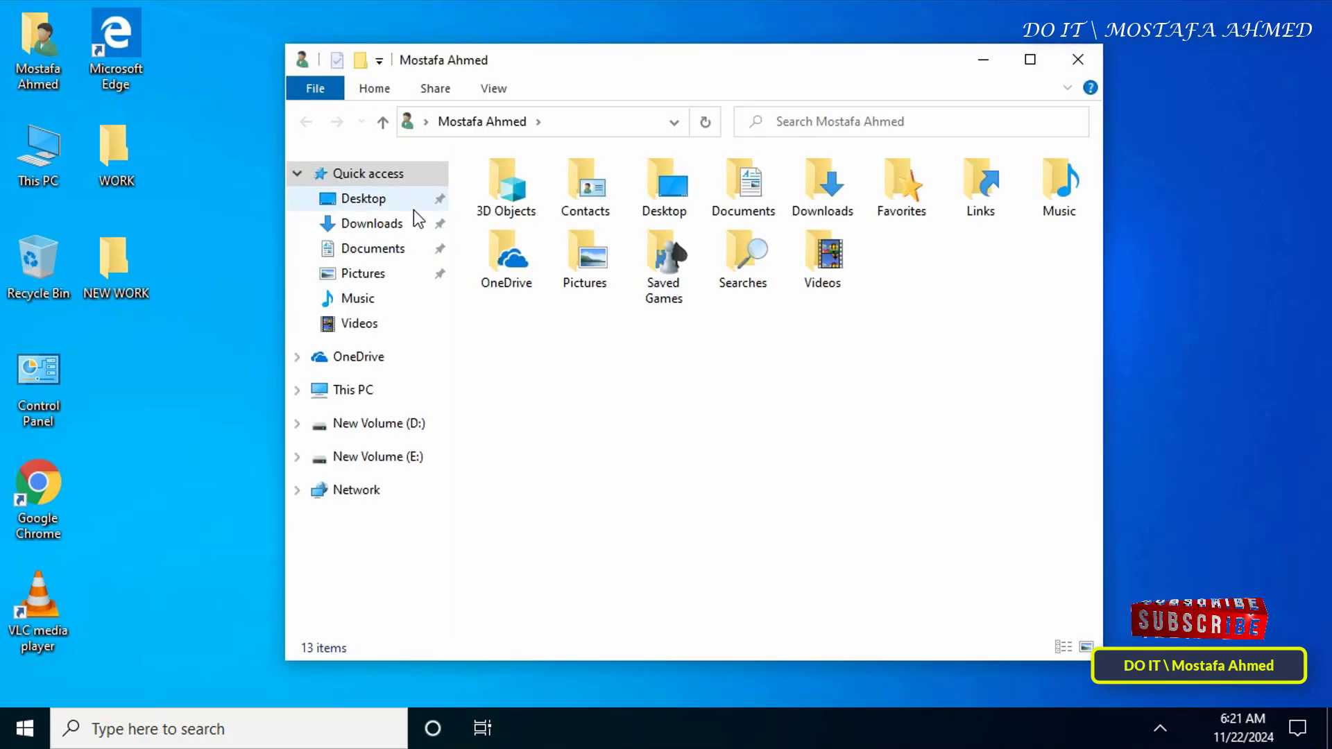
- Confirm Downloads contains the migrated Transwiz installer and the 11111 folder
{"action": "left_click", "coordinate": [831, 201]}
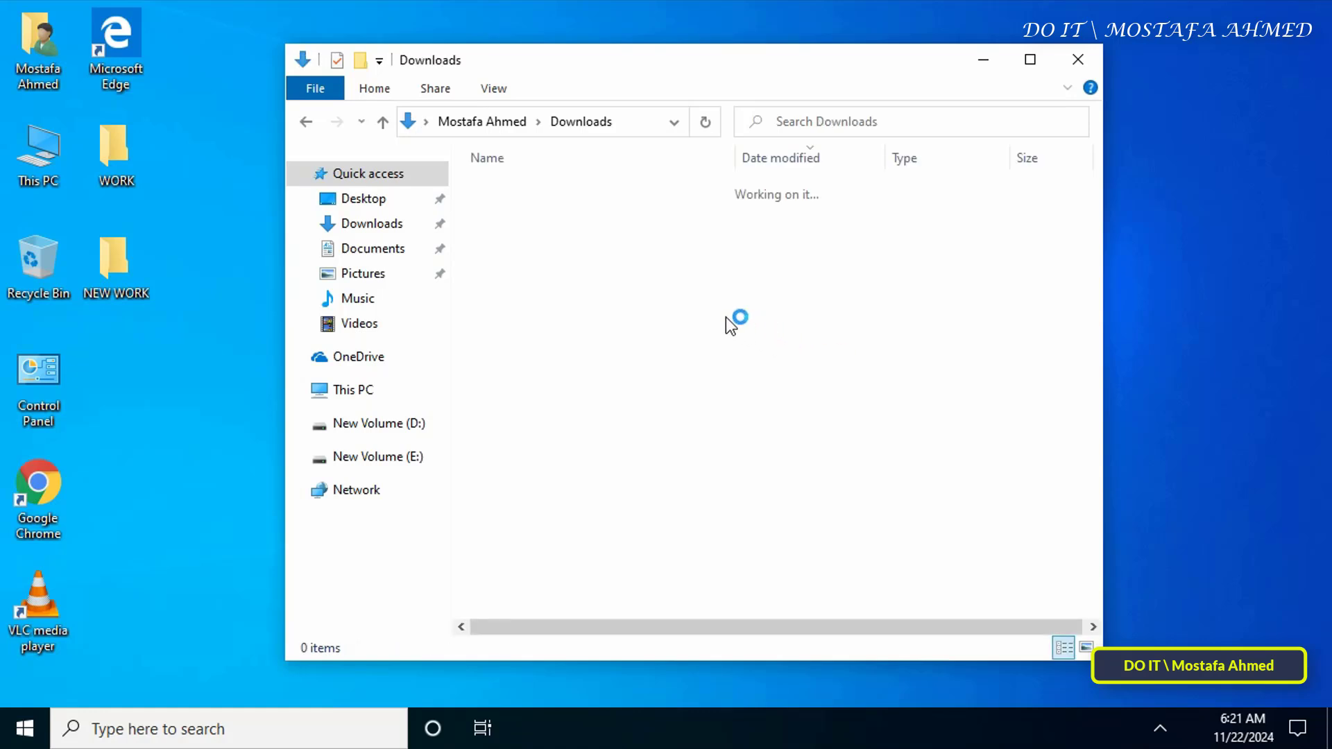
{"action": "left_click", "coordinate": [517, 218]}
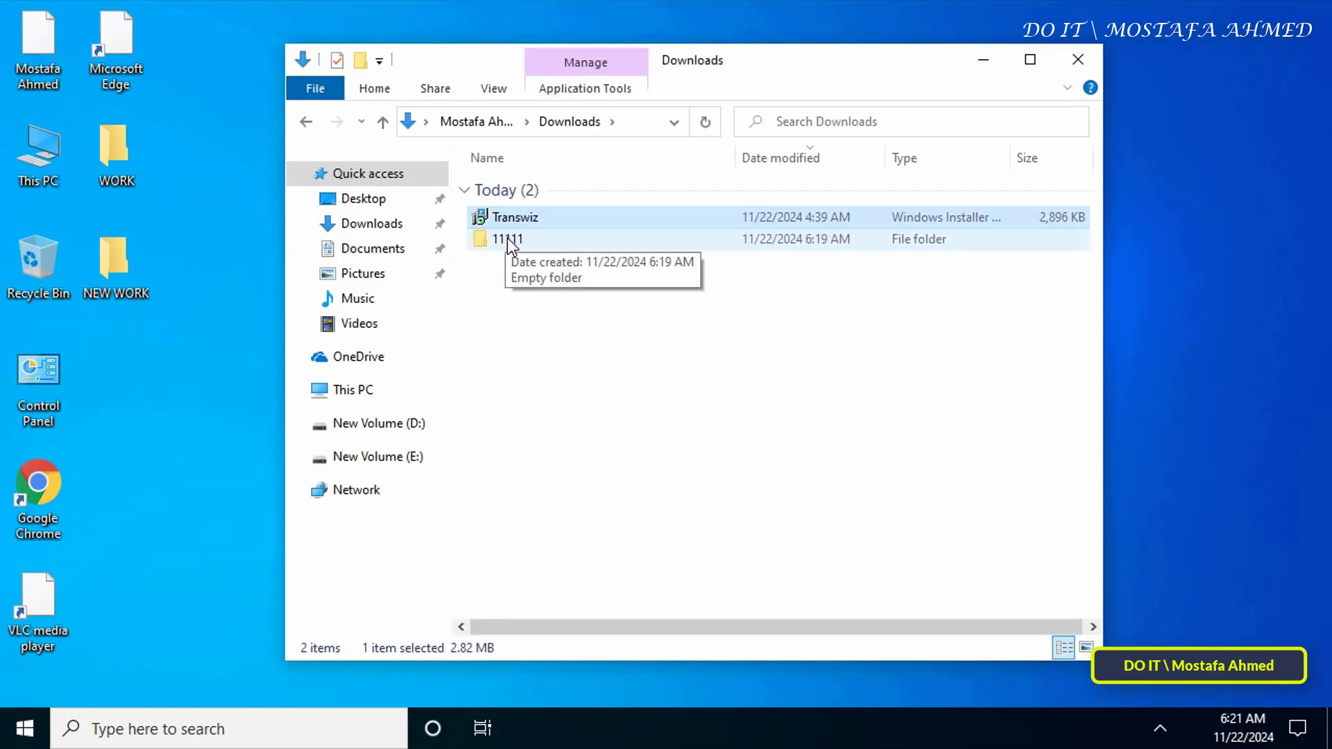
{"action": "left_click", "coordinate": [509, 240]}
- Close File Explorer and check the WORK and NEW WORK folders on the desktop
{"action": "left_click", "coordinate": [1078, 60]}
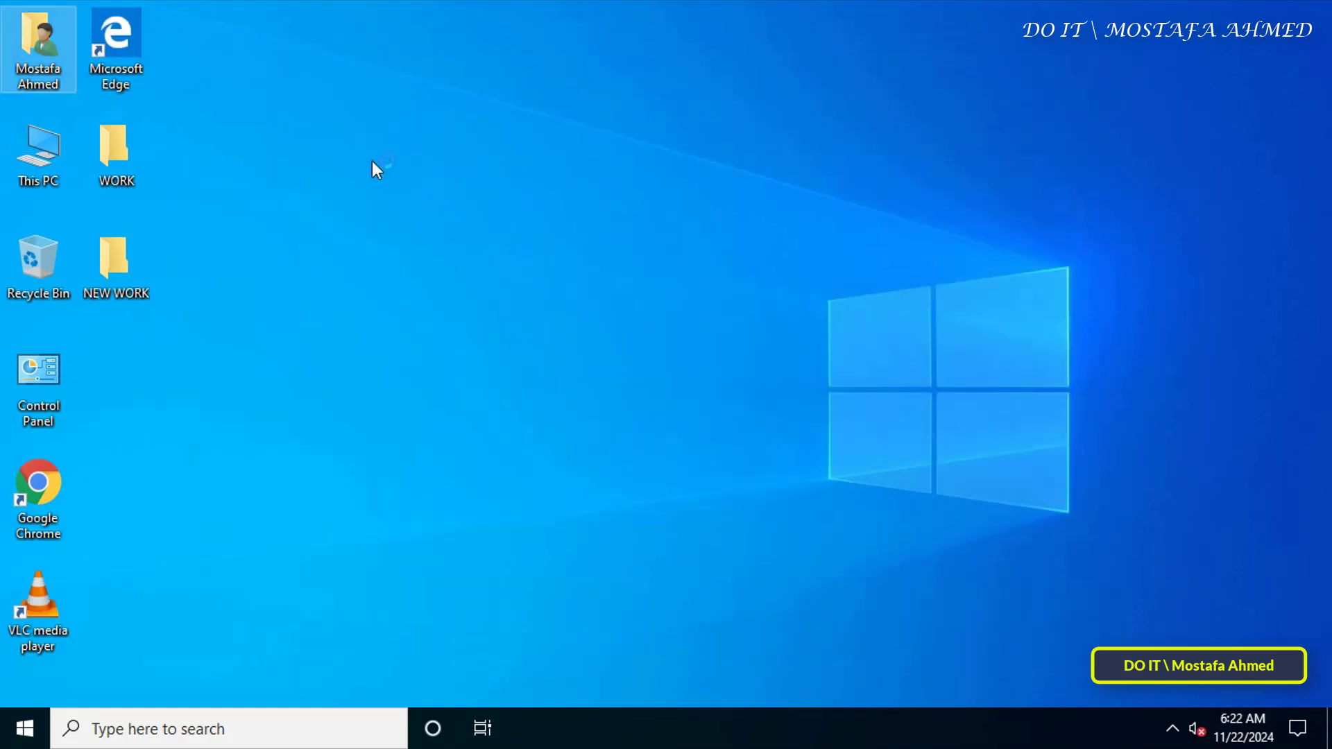
{"action": "left_click_drag", "start_coordinate": [285, 129], "coordinate": [109, 293]}
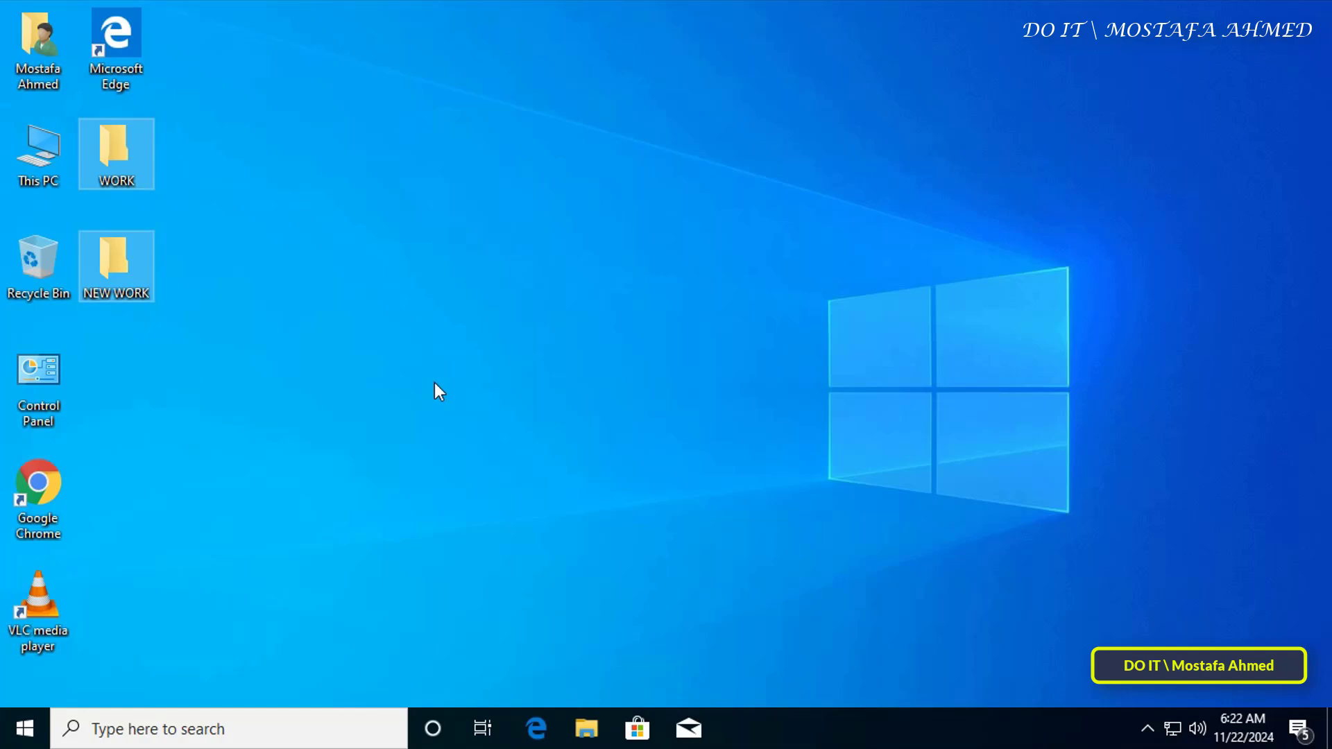
{"action": "left_click", "coordinate": [435, 383]}
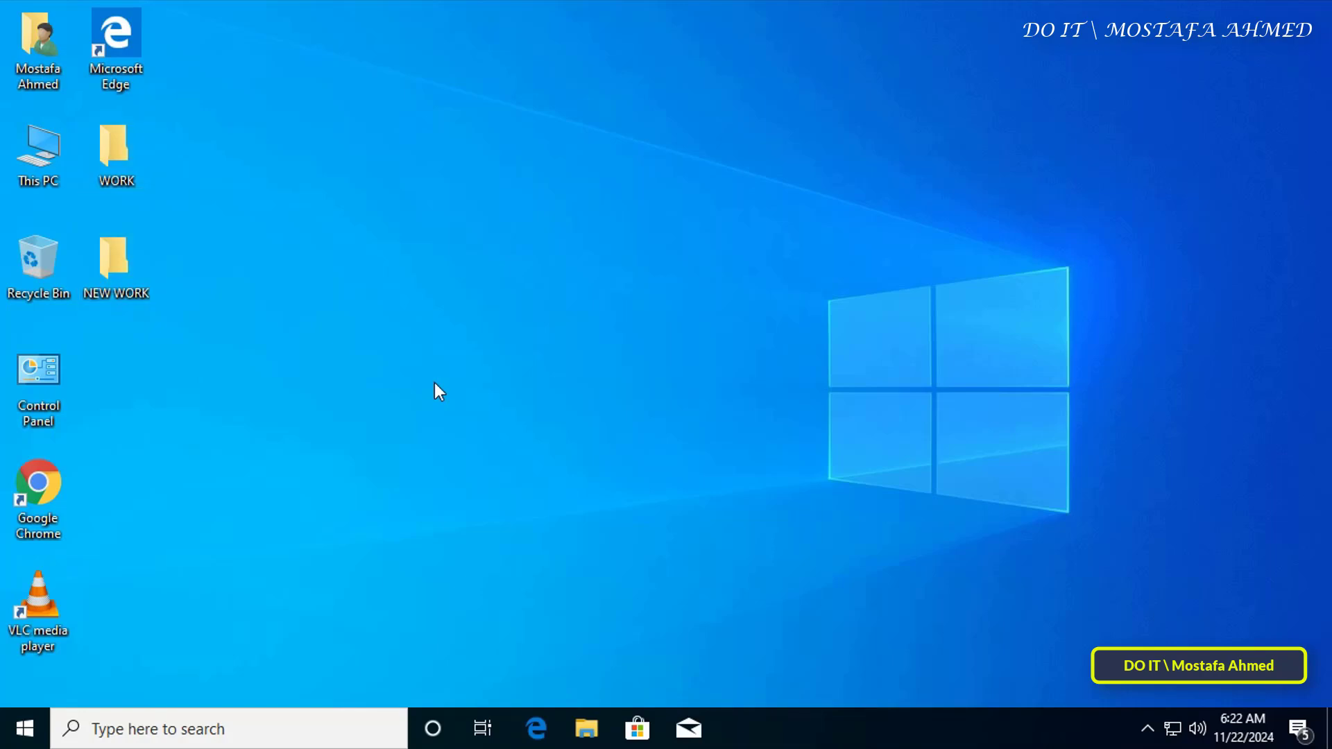